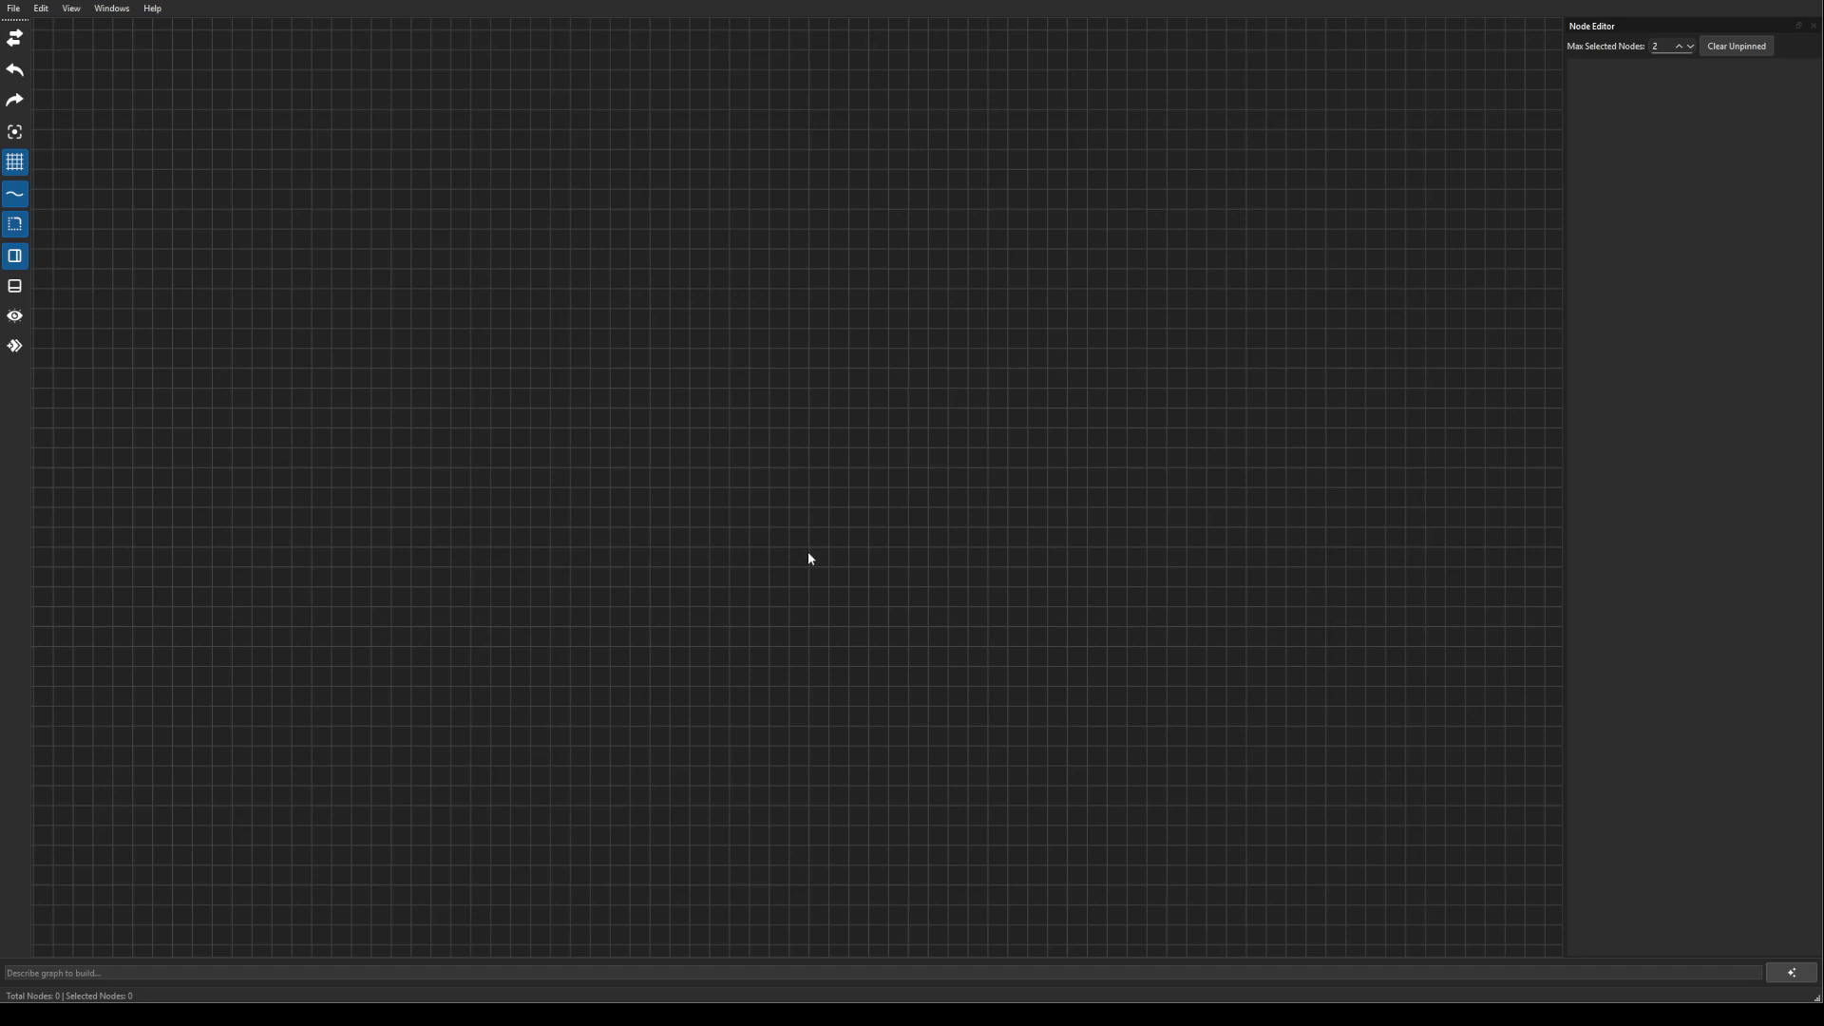
# Step: View the program's About information, including its version and licence, and close it
pyautogui.click(151, 8)
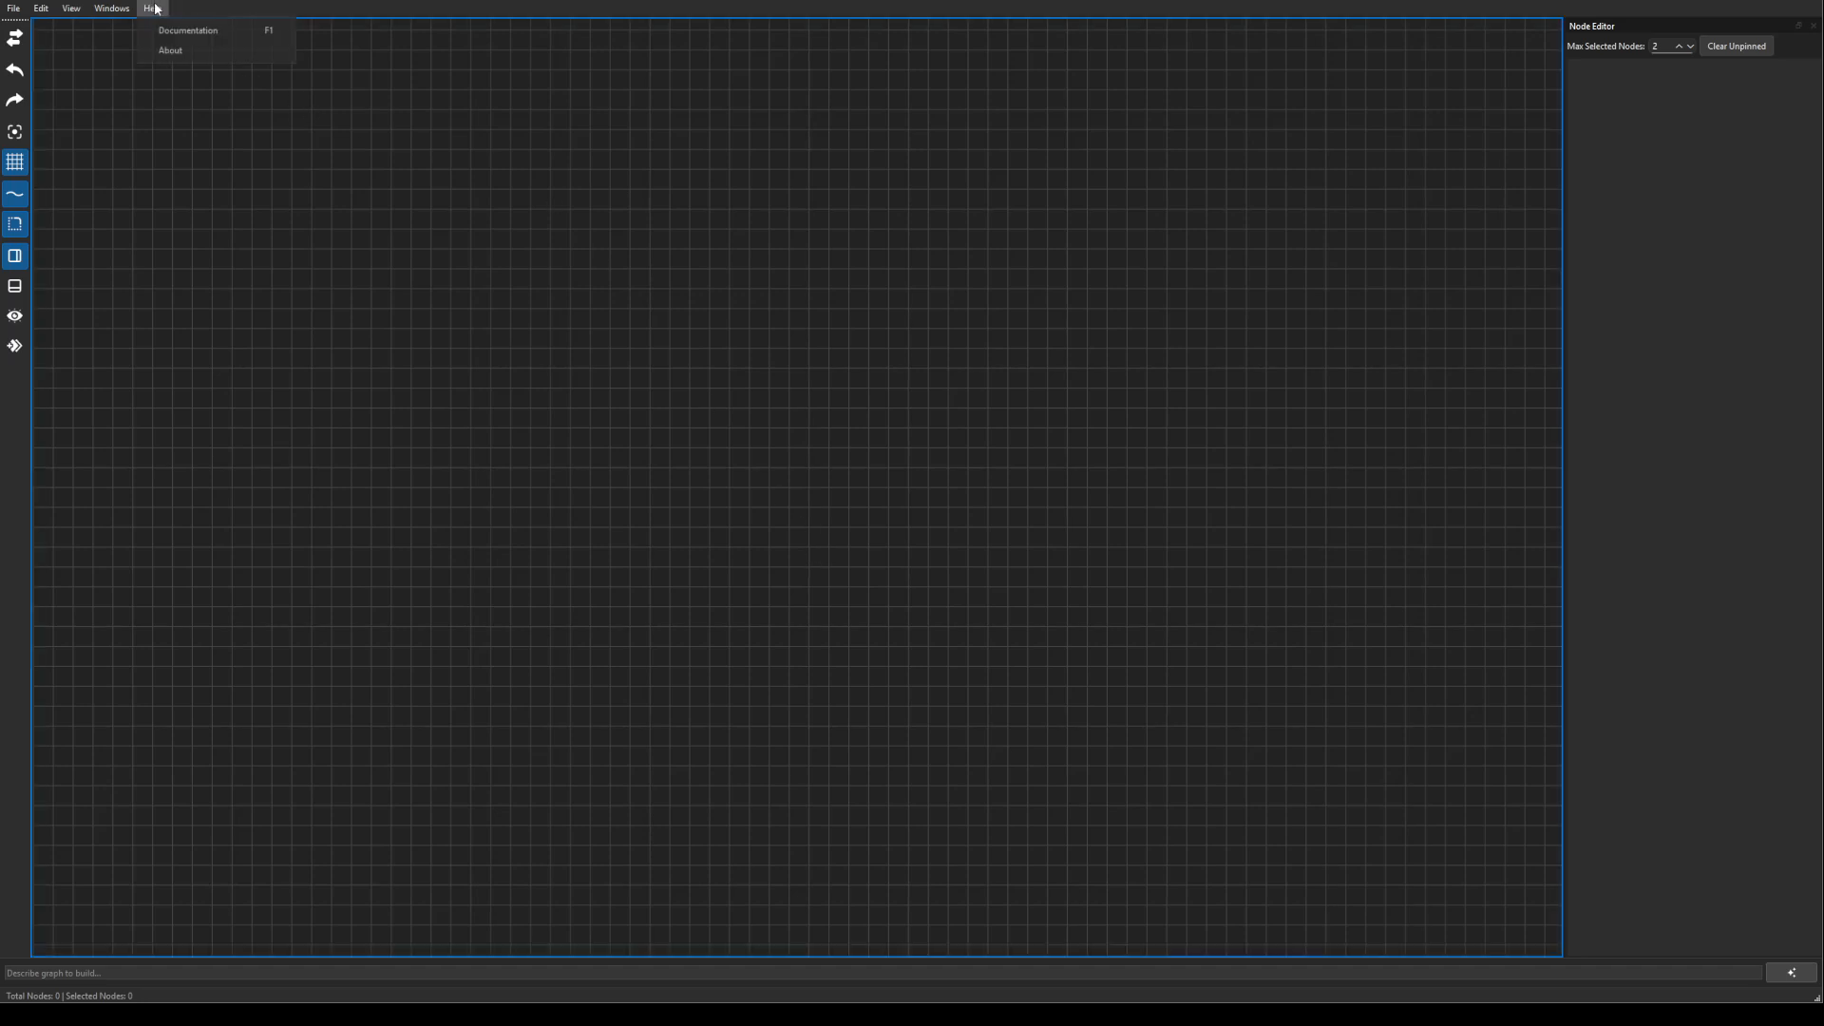
pyautogui.click(168, 49)
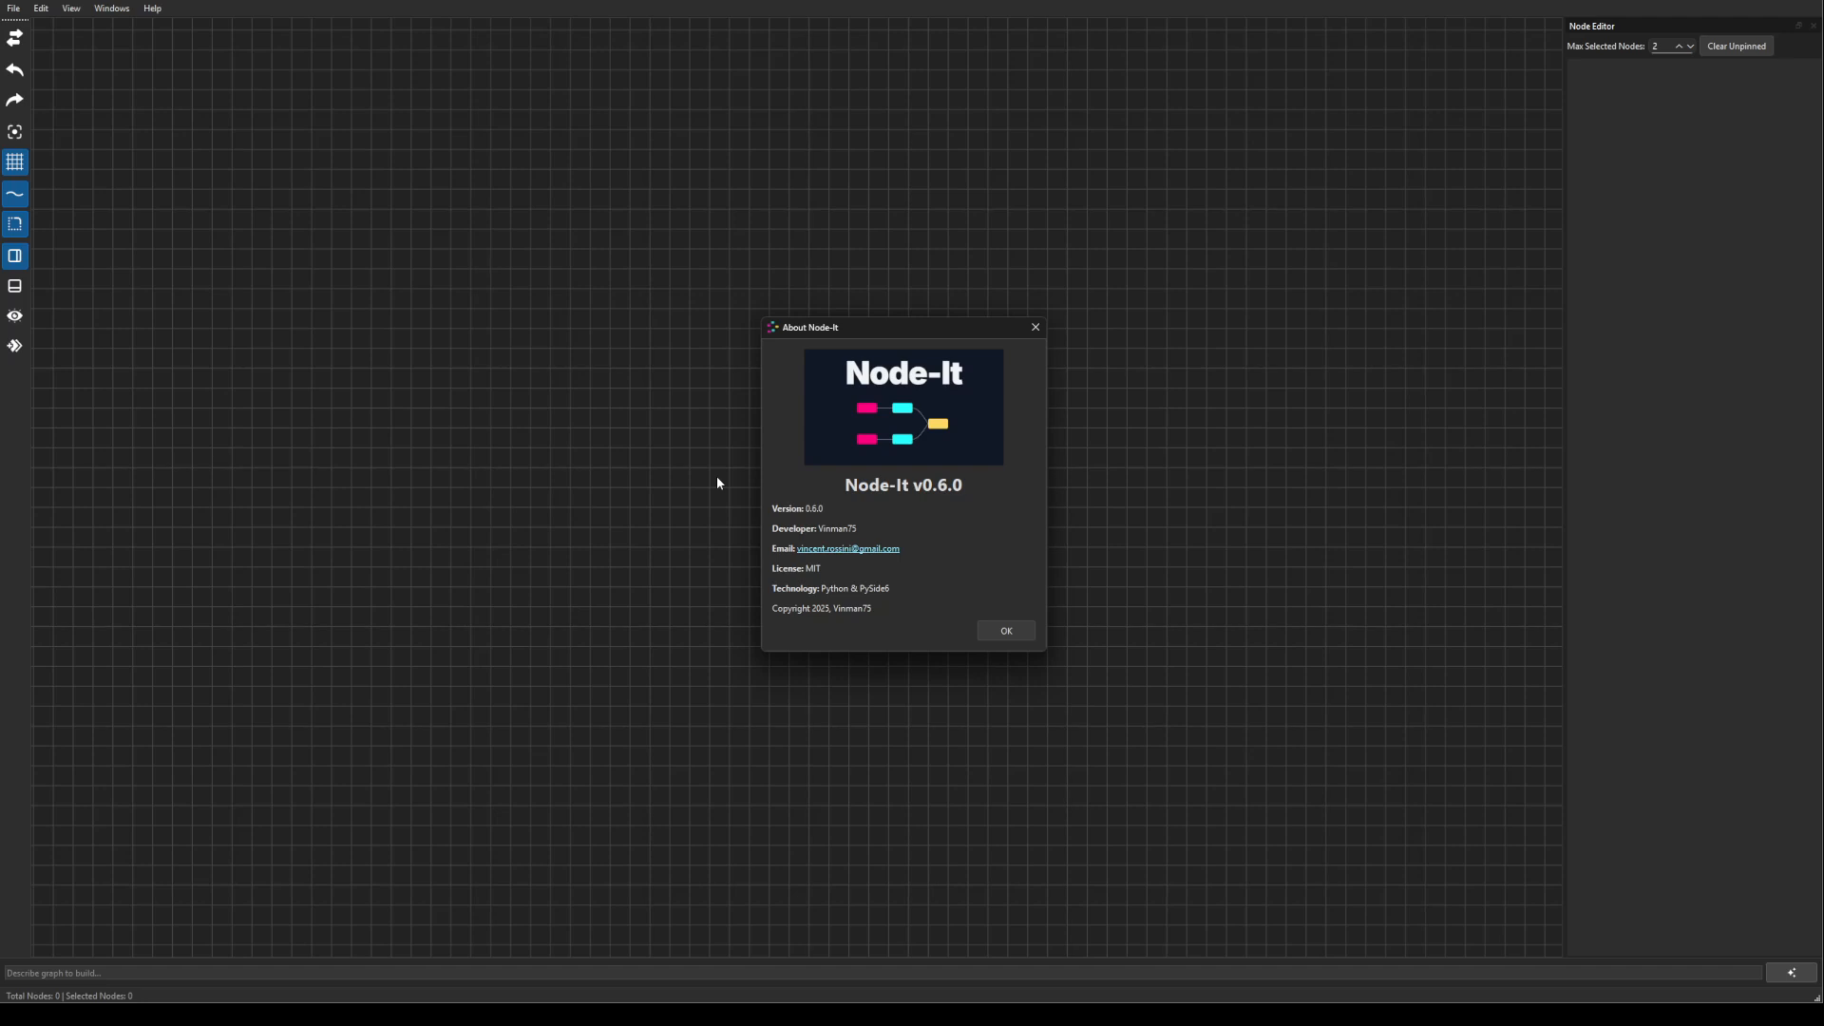
pyautogui.click(1034, 327)
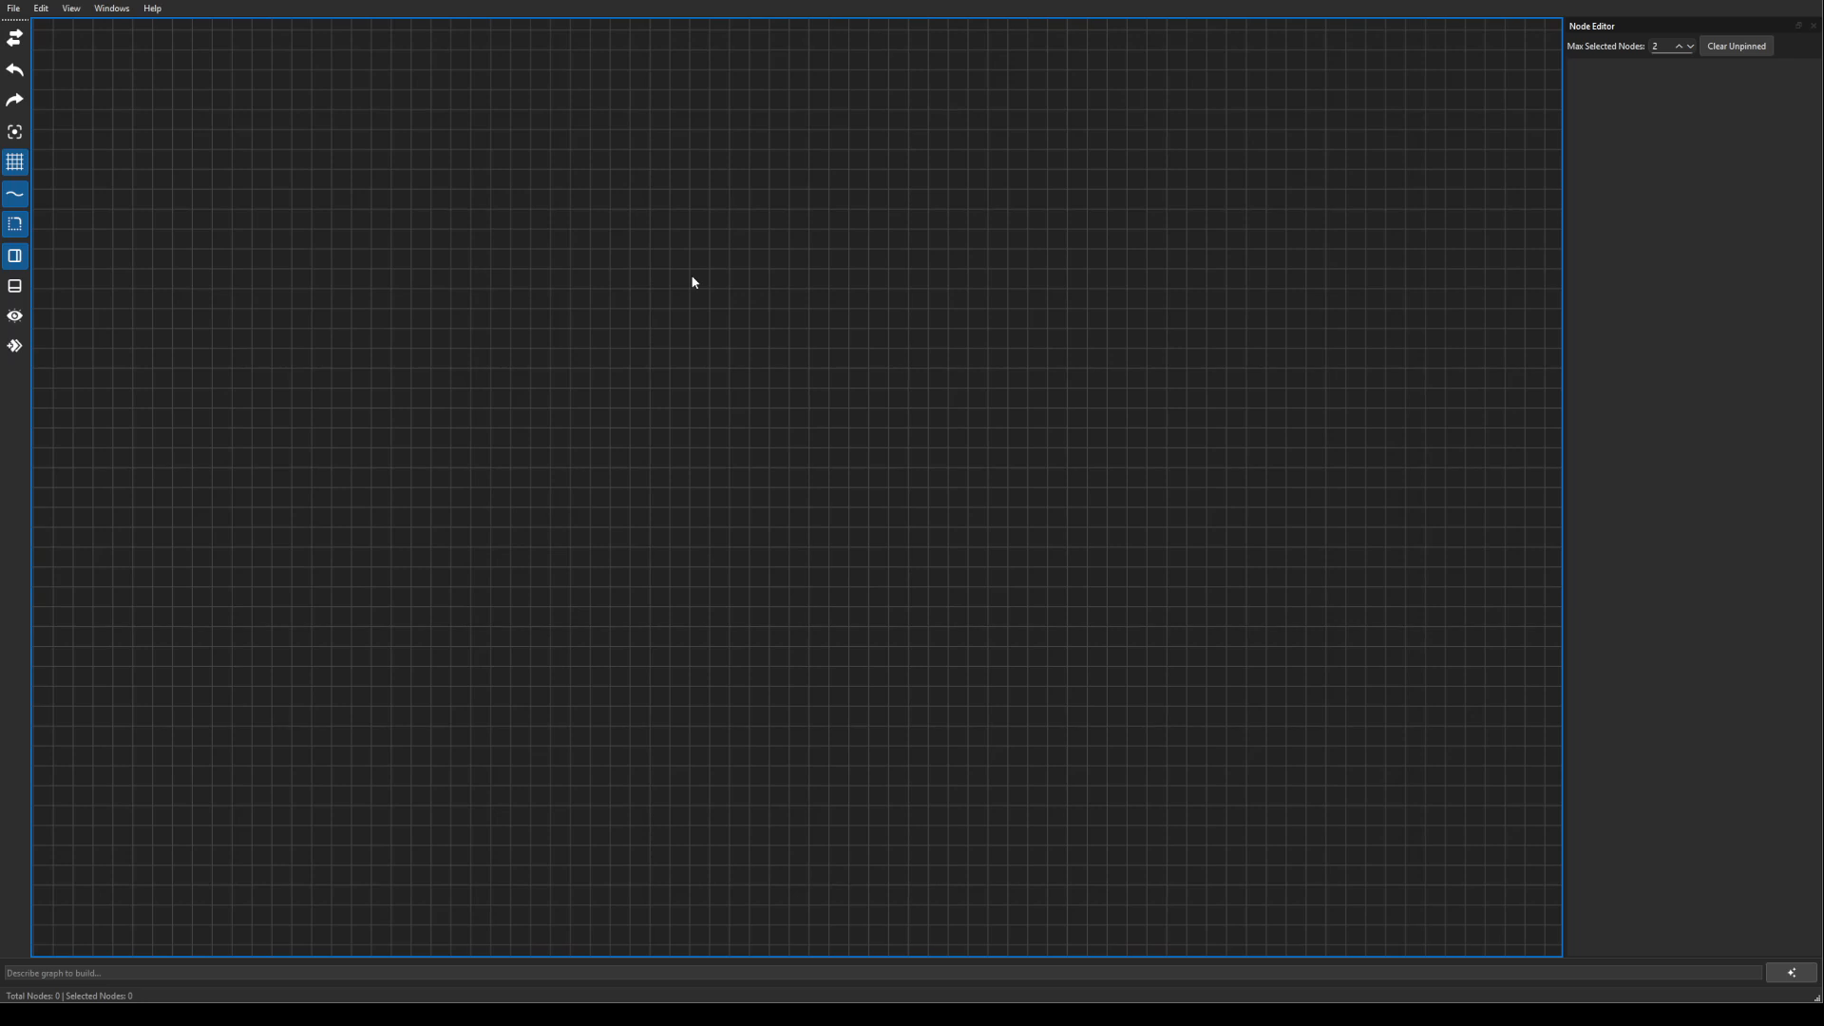
# Step: Browse the available node categories, including Animation, Dynamics, Simulation and Compositing, without adding a node
pyautogui.rightClick(692, 282)
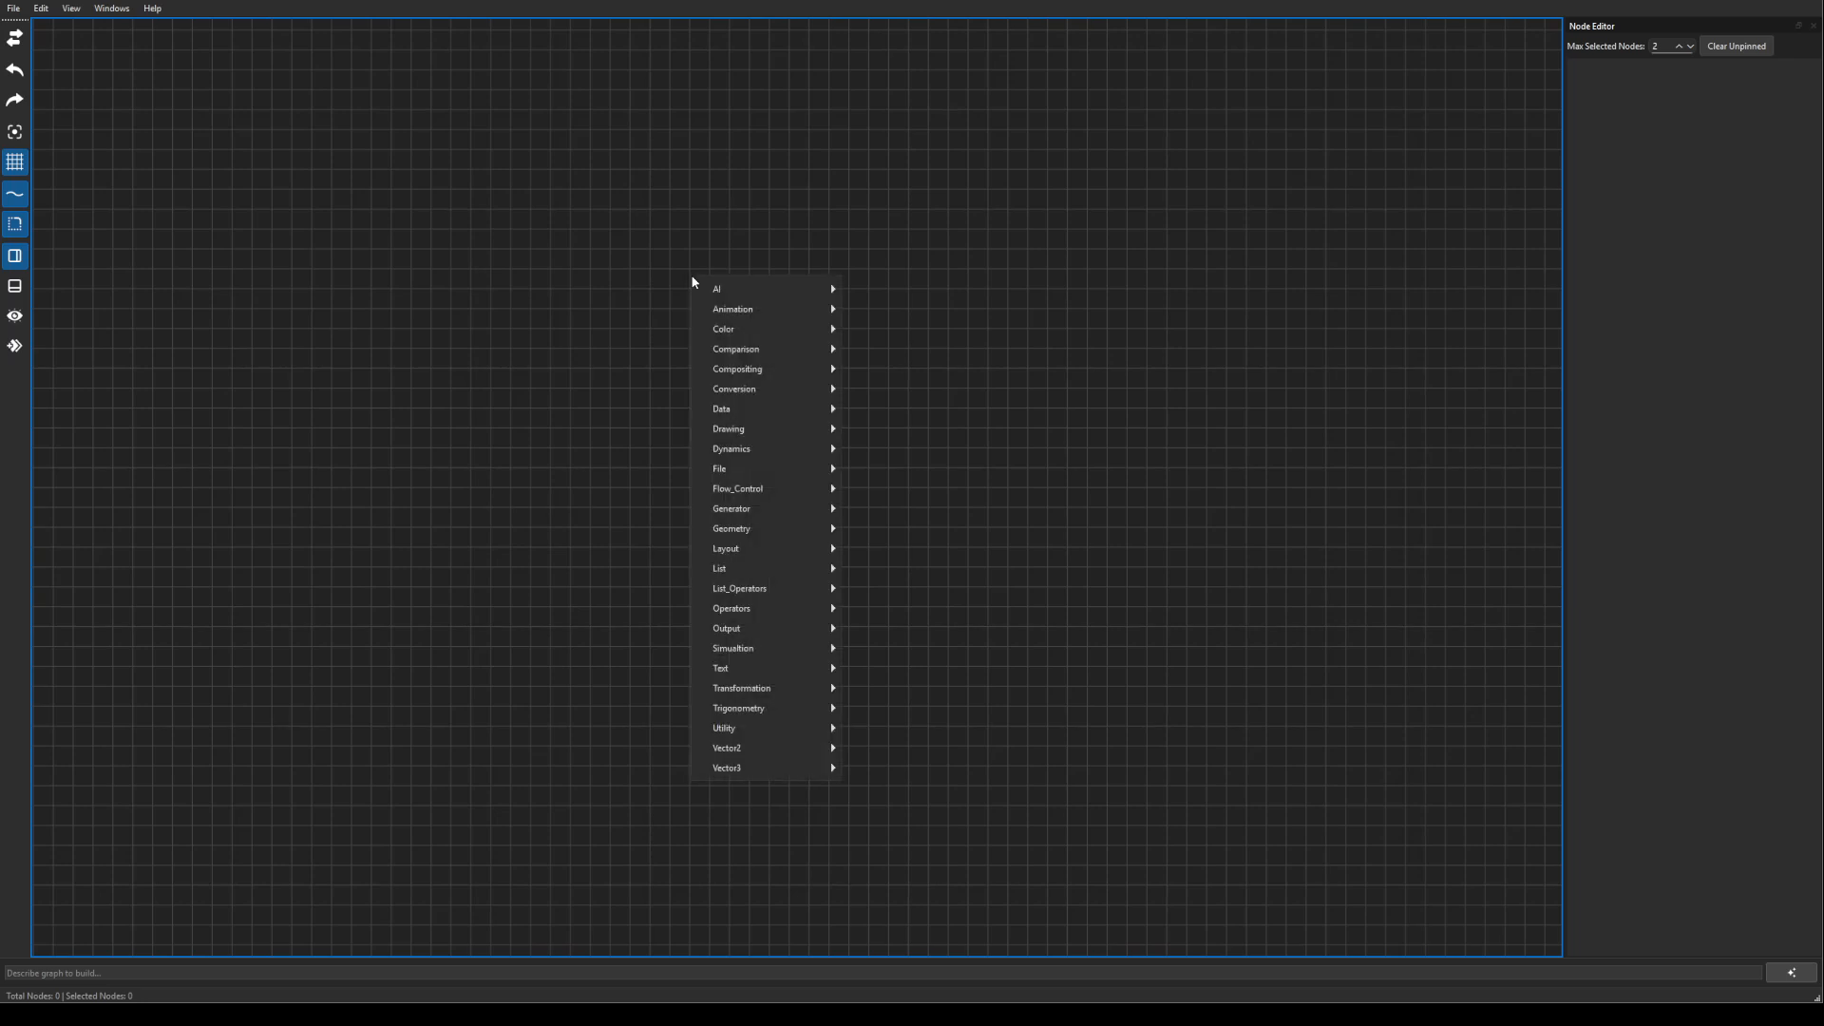
pyautogui.moveTo(724, 289)
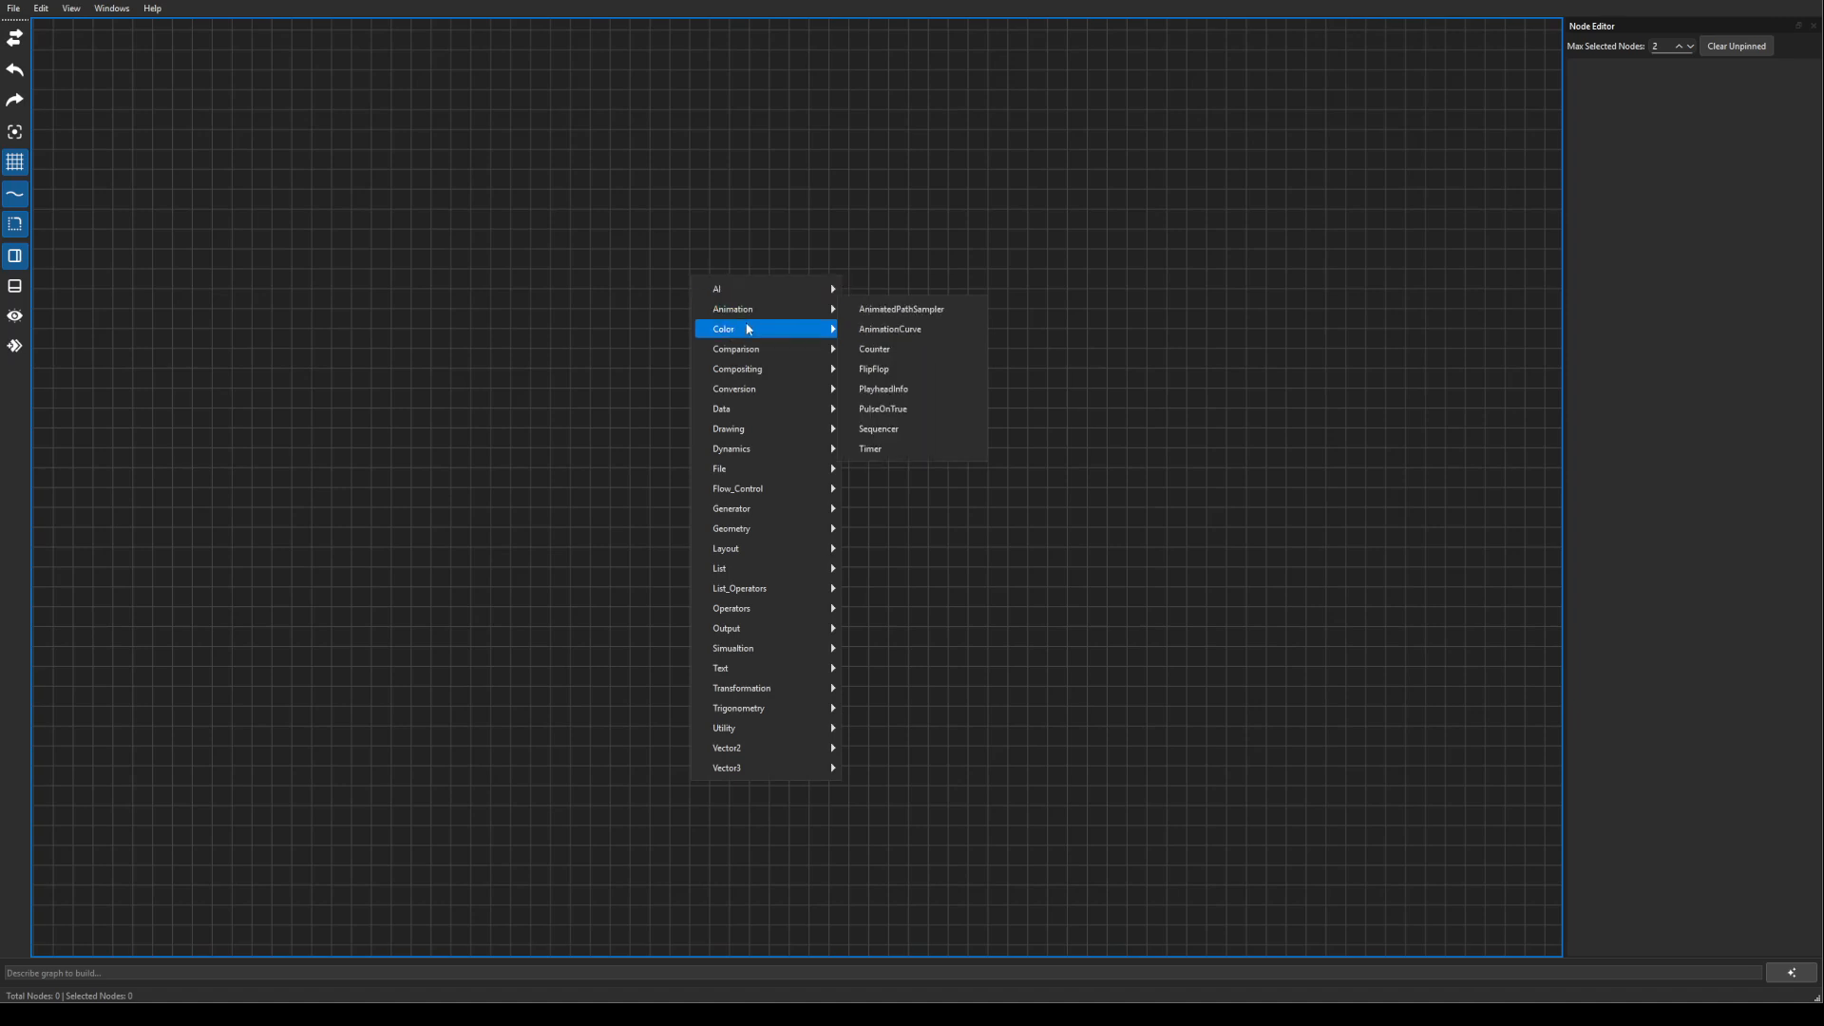
pyautogui.moveTo(749, 329)
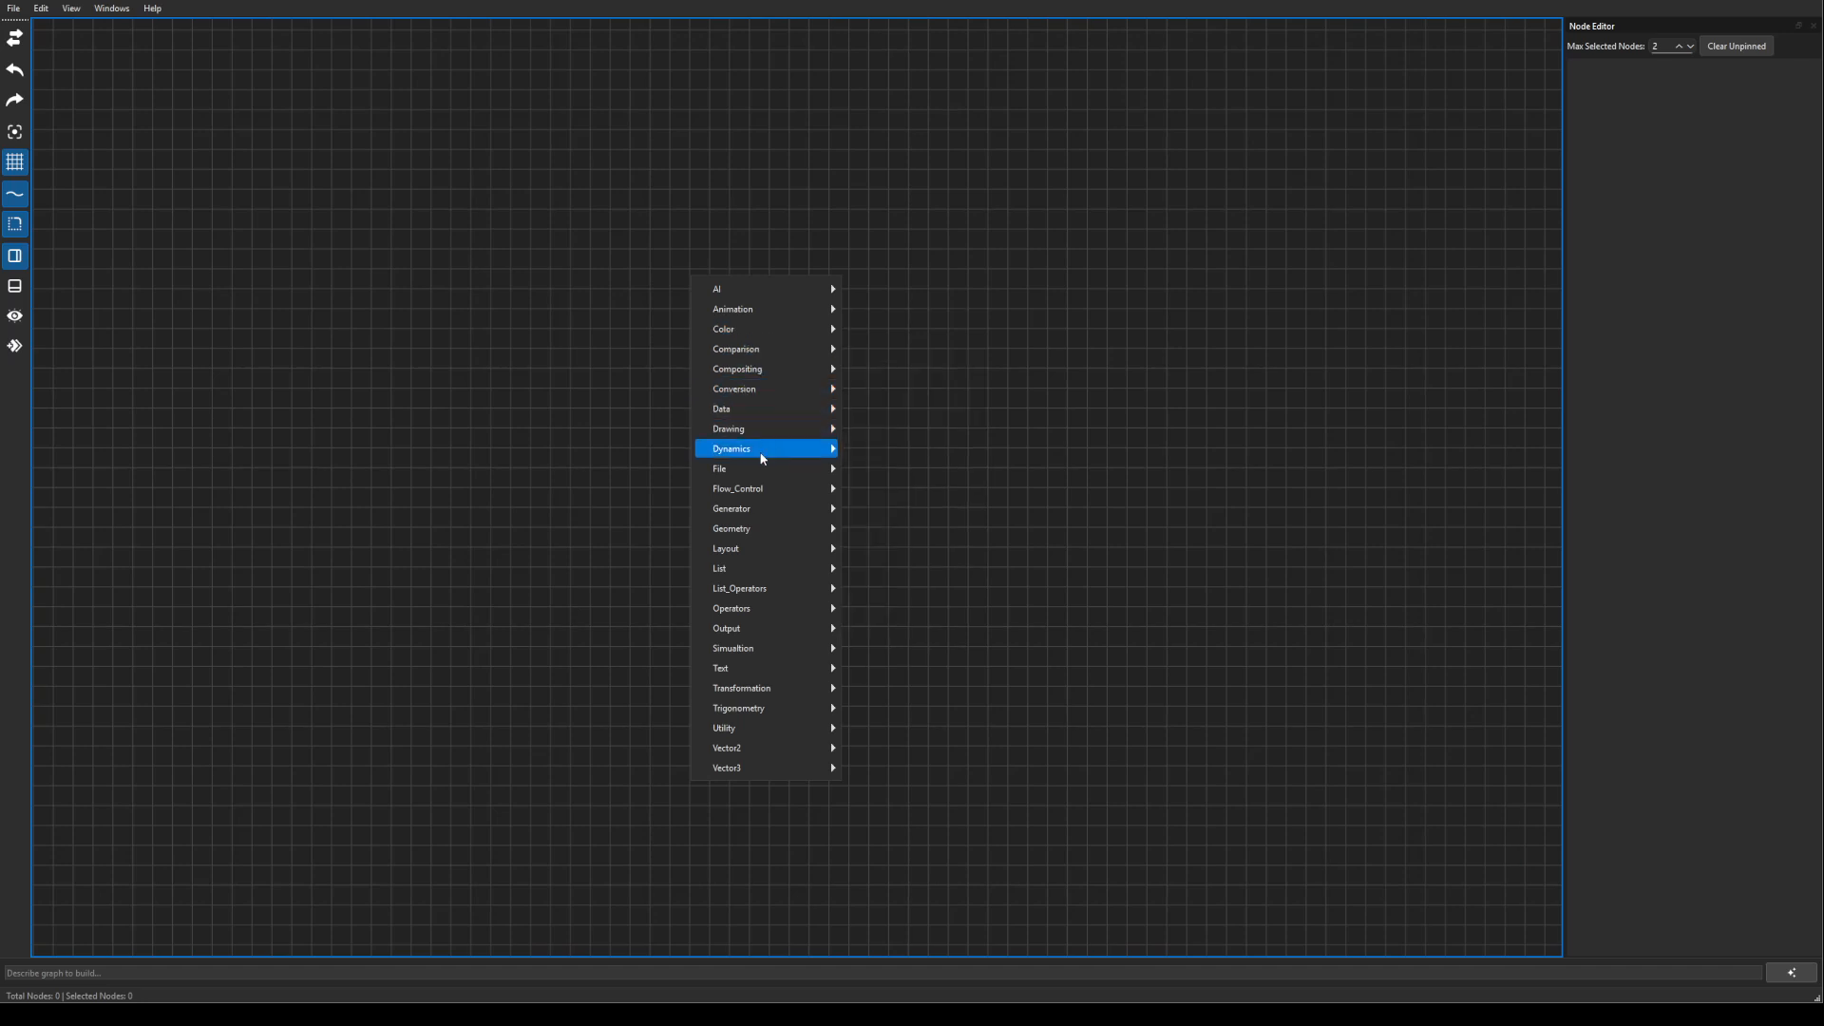
pyautogui.moveTo(765, 455)
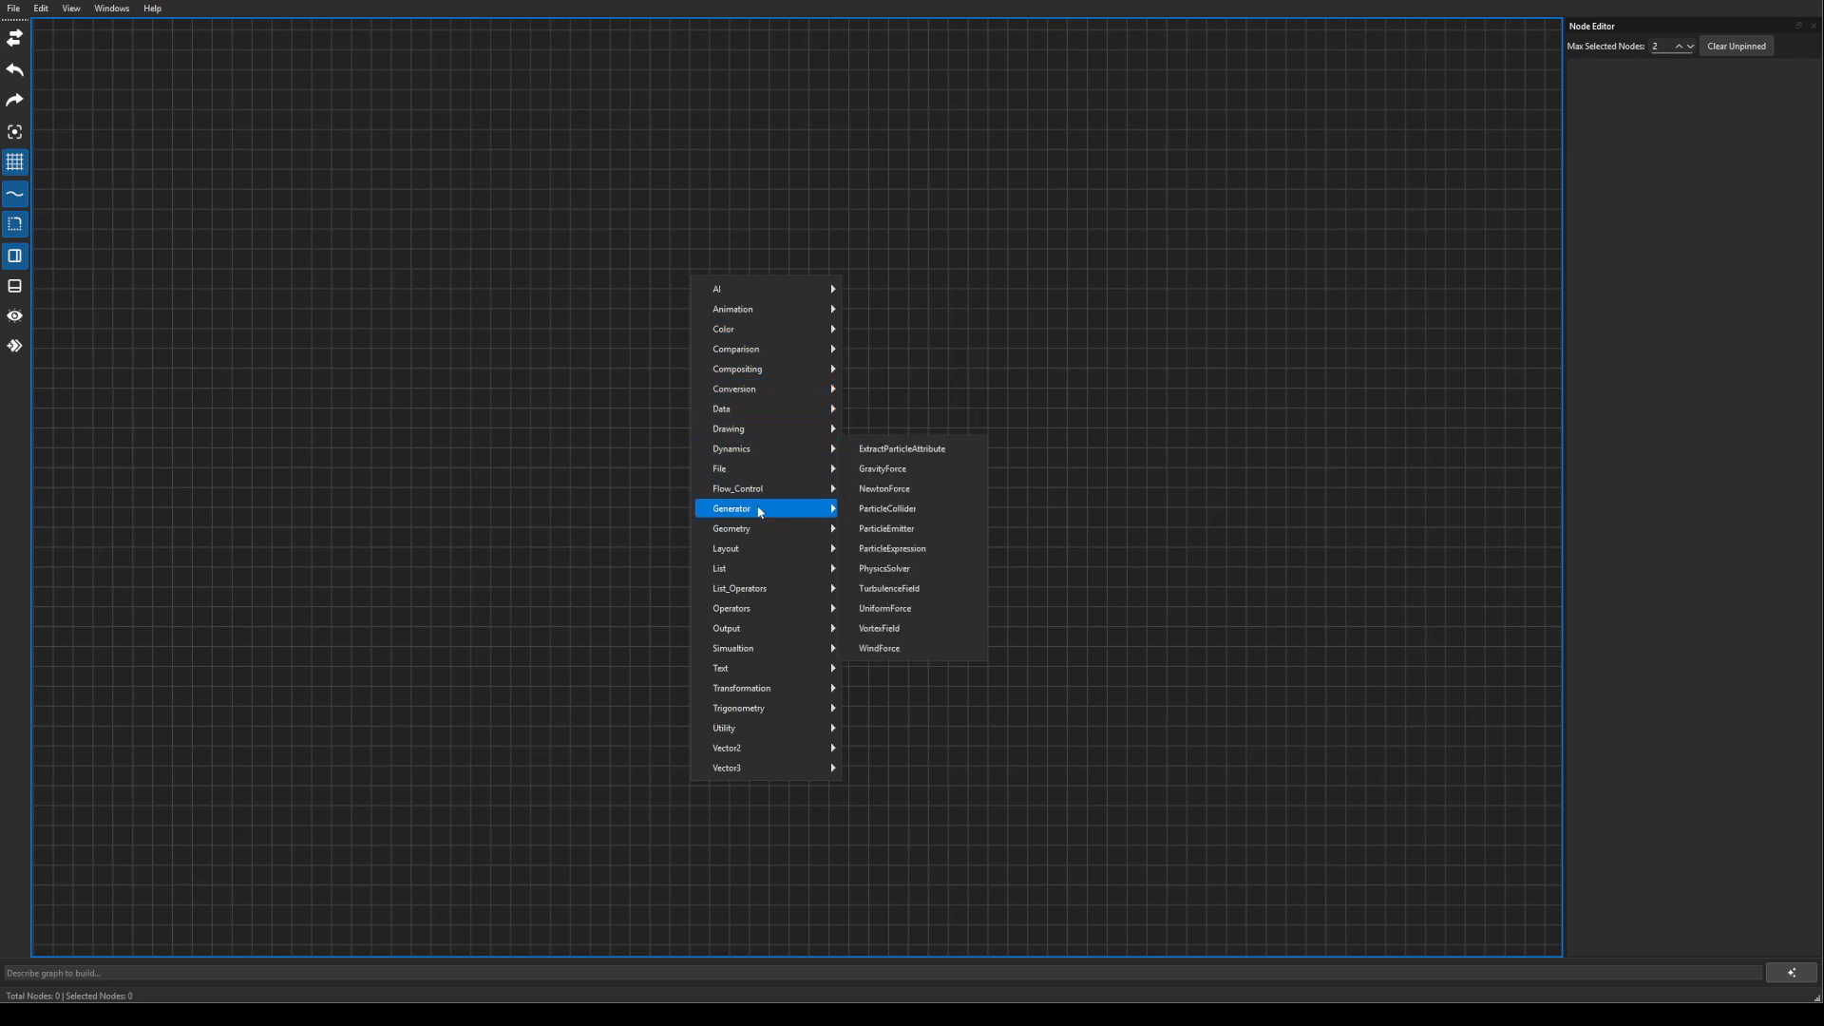
pyautogui.moveTo(759, 523)
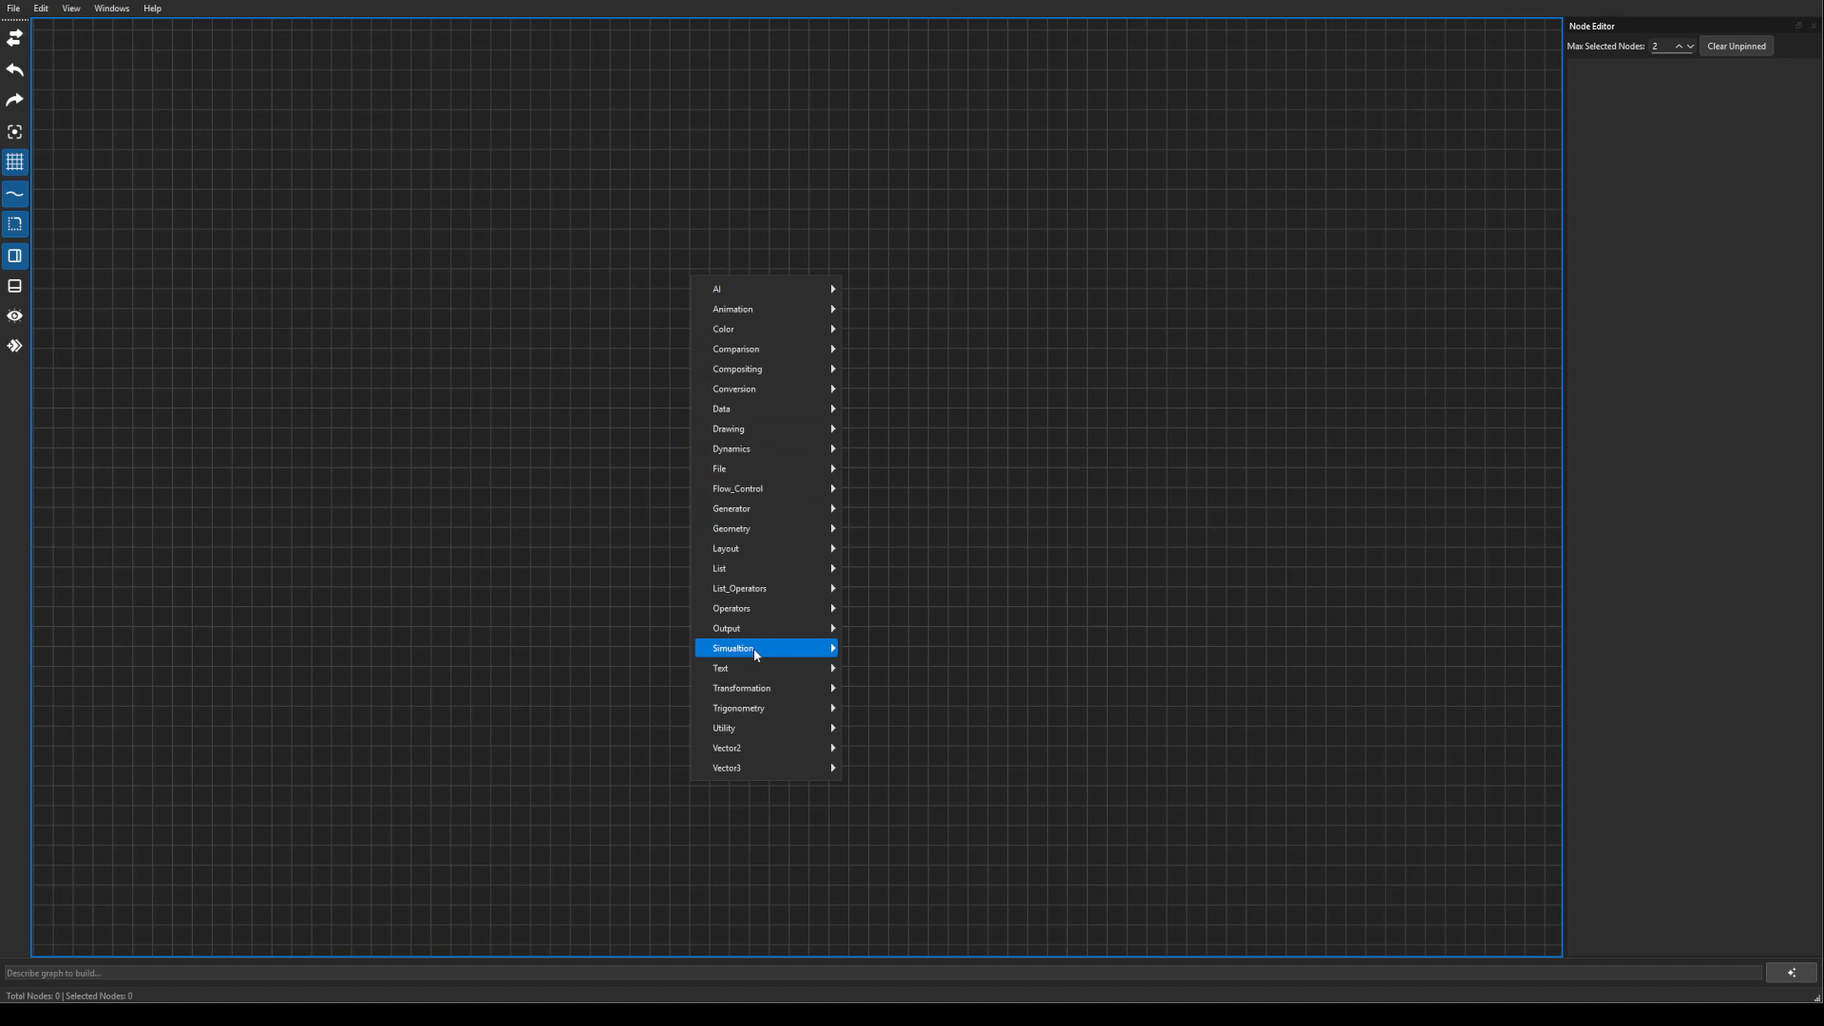
pyautogui.moveTo(755, 652)
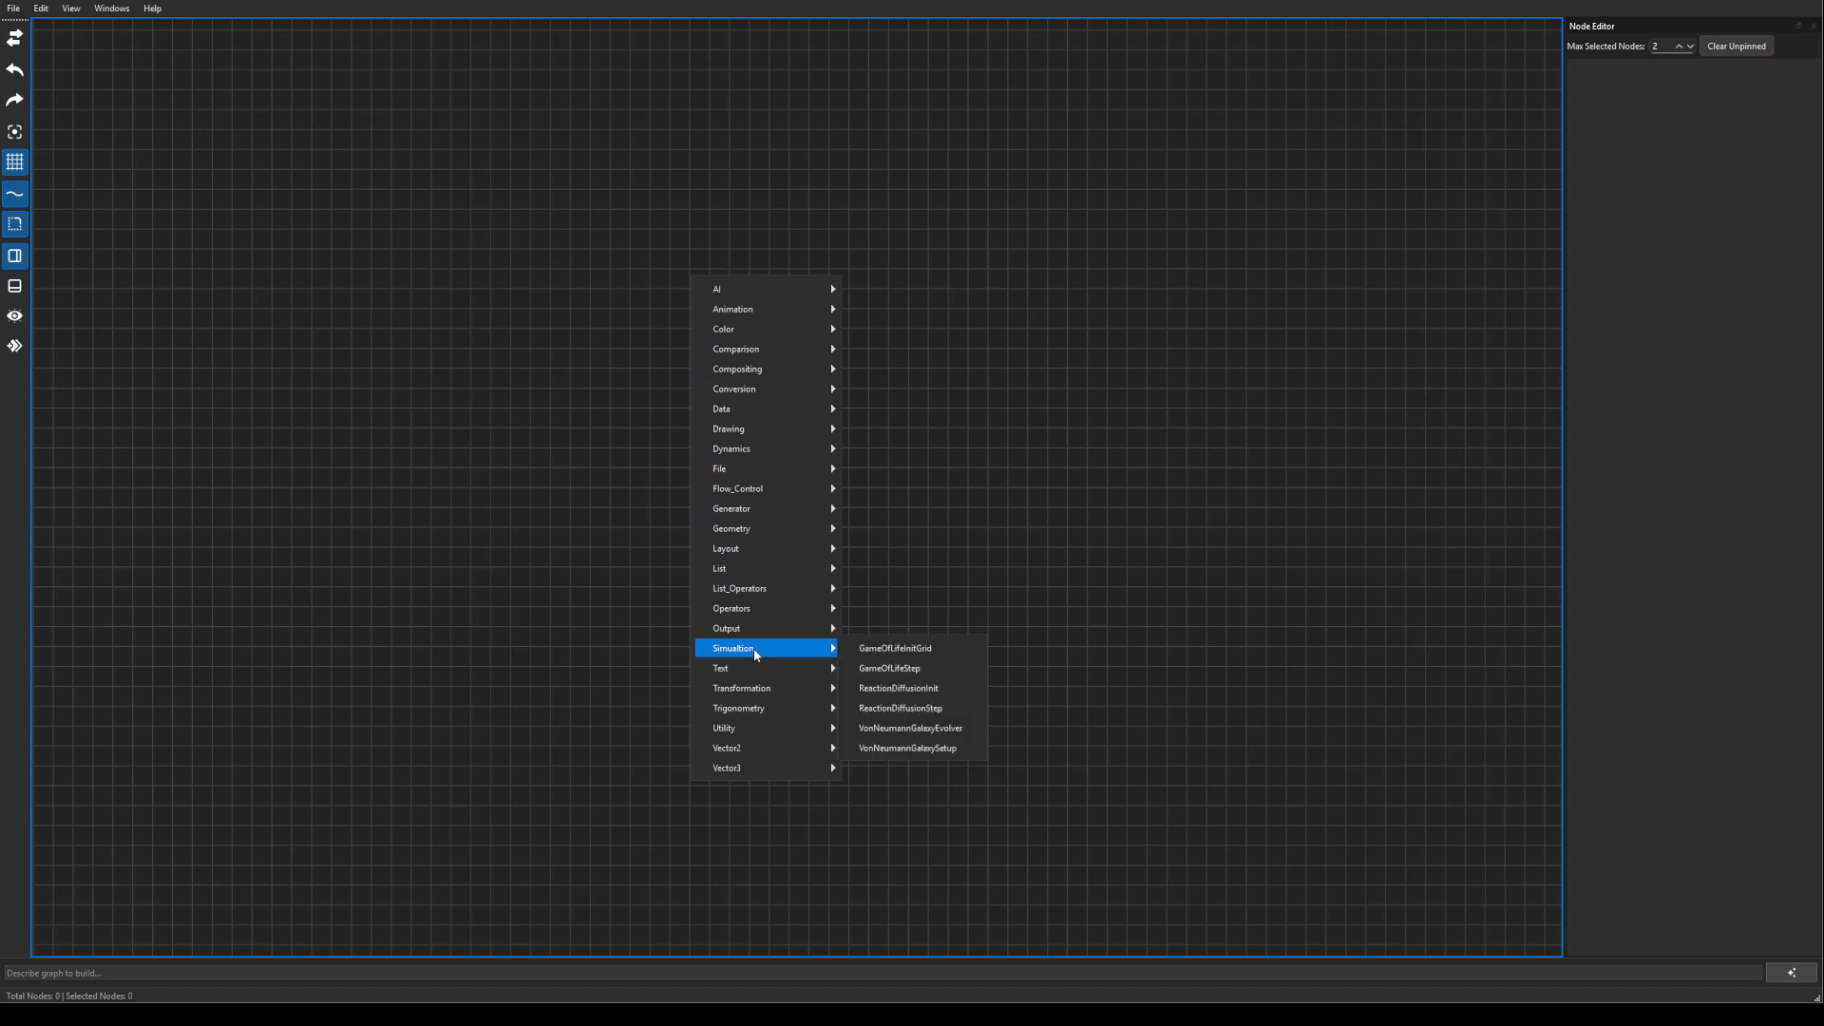
pyautogui.click(627, 539)
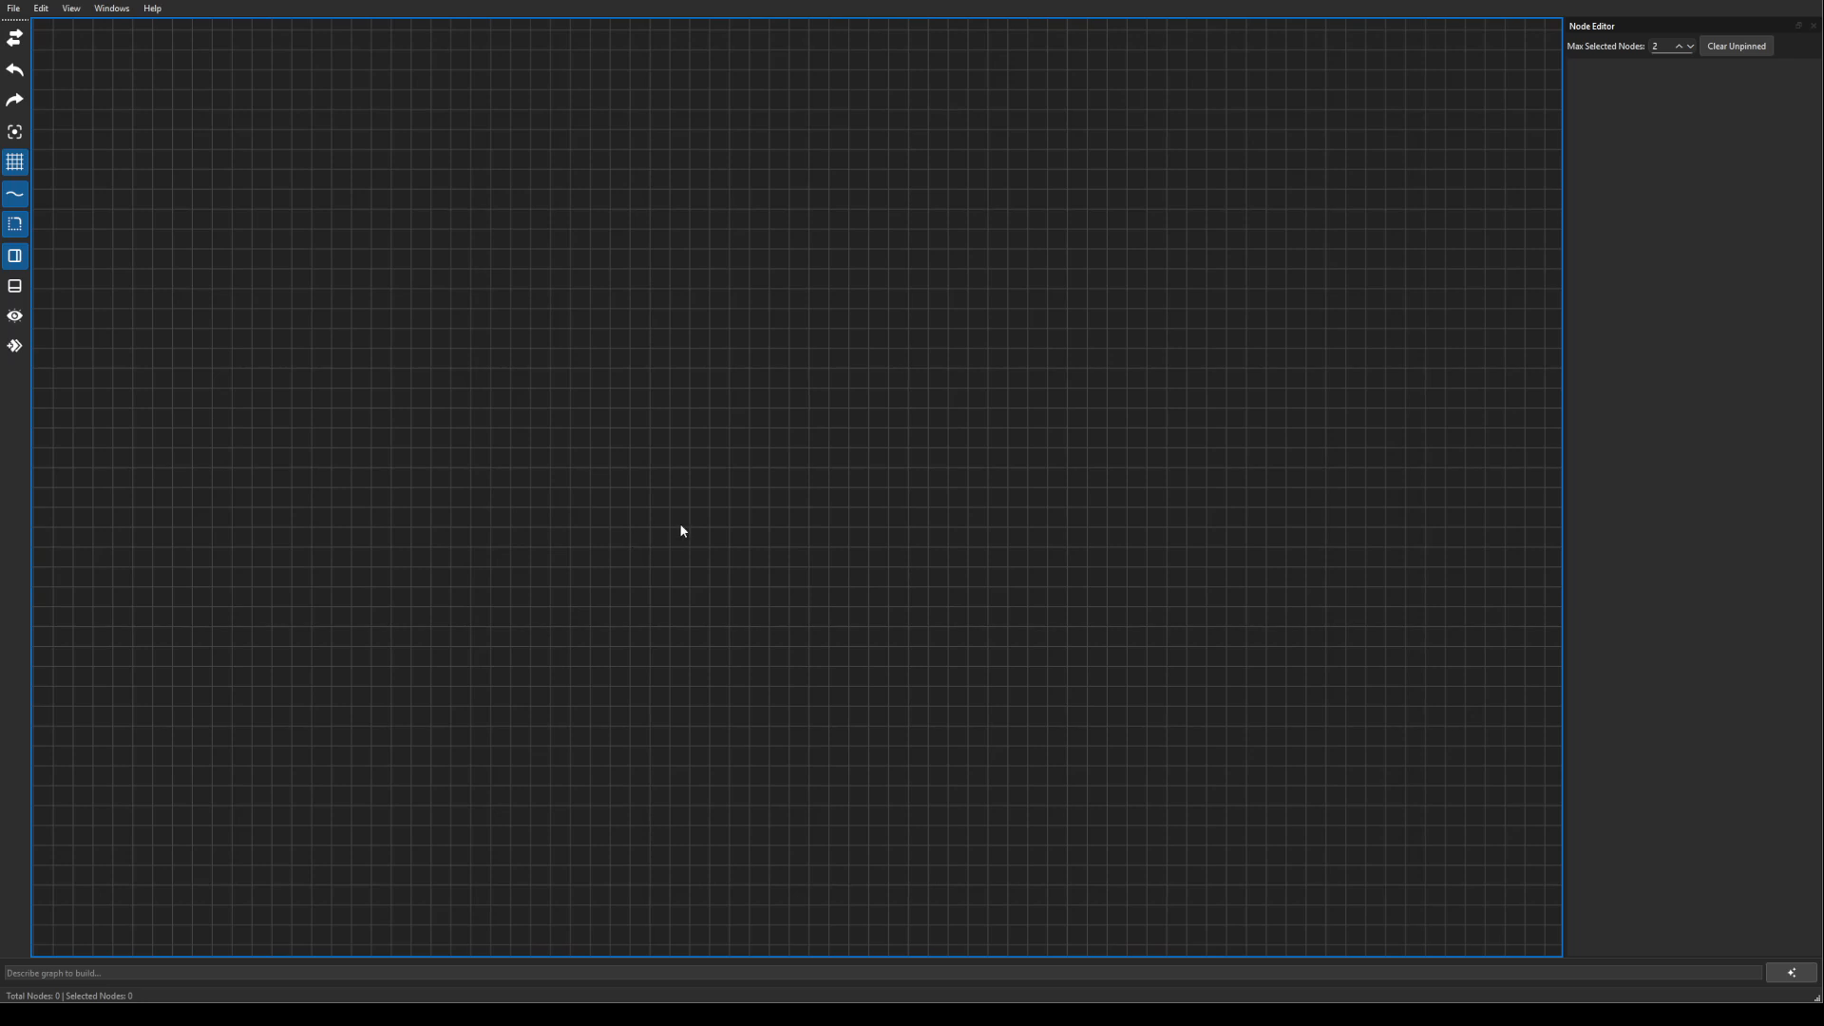
pyautogui.rightClick(764, 401)
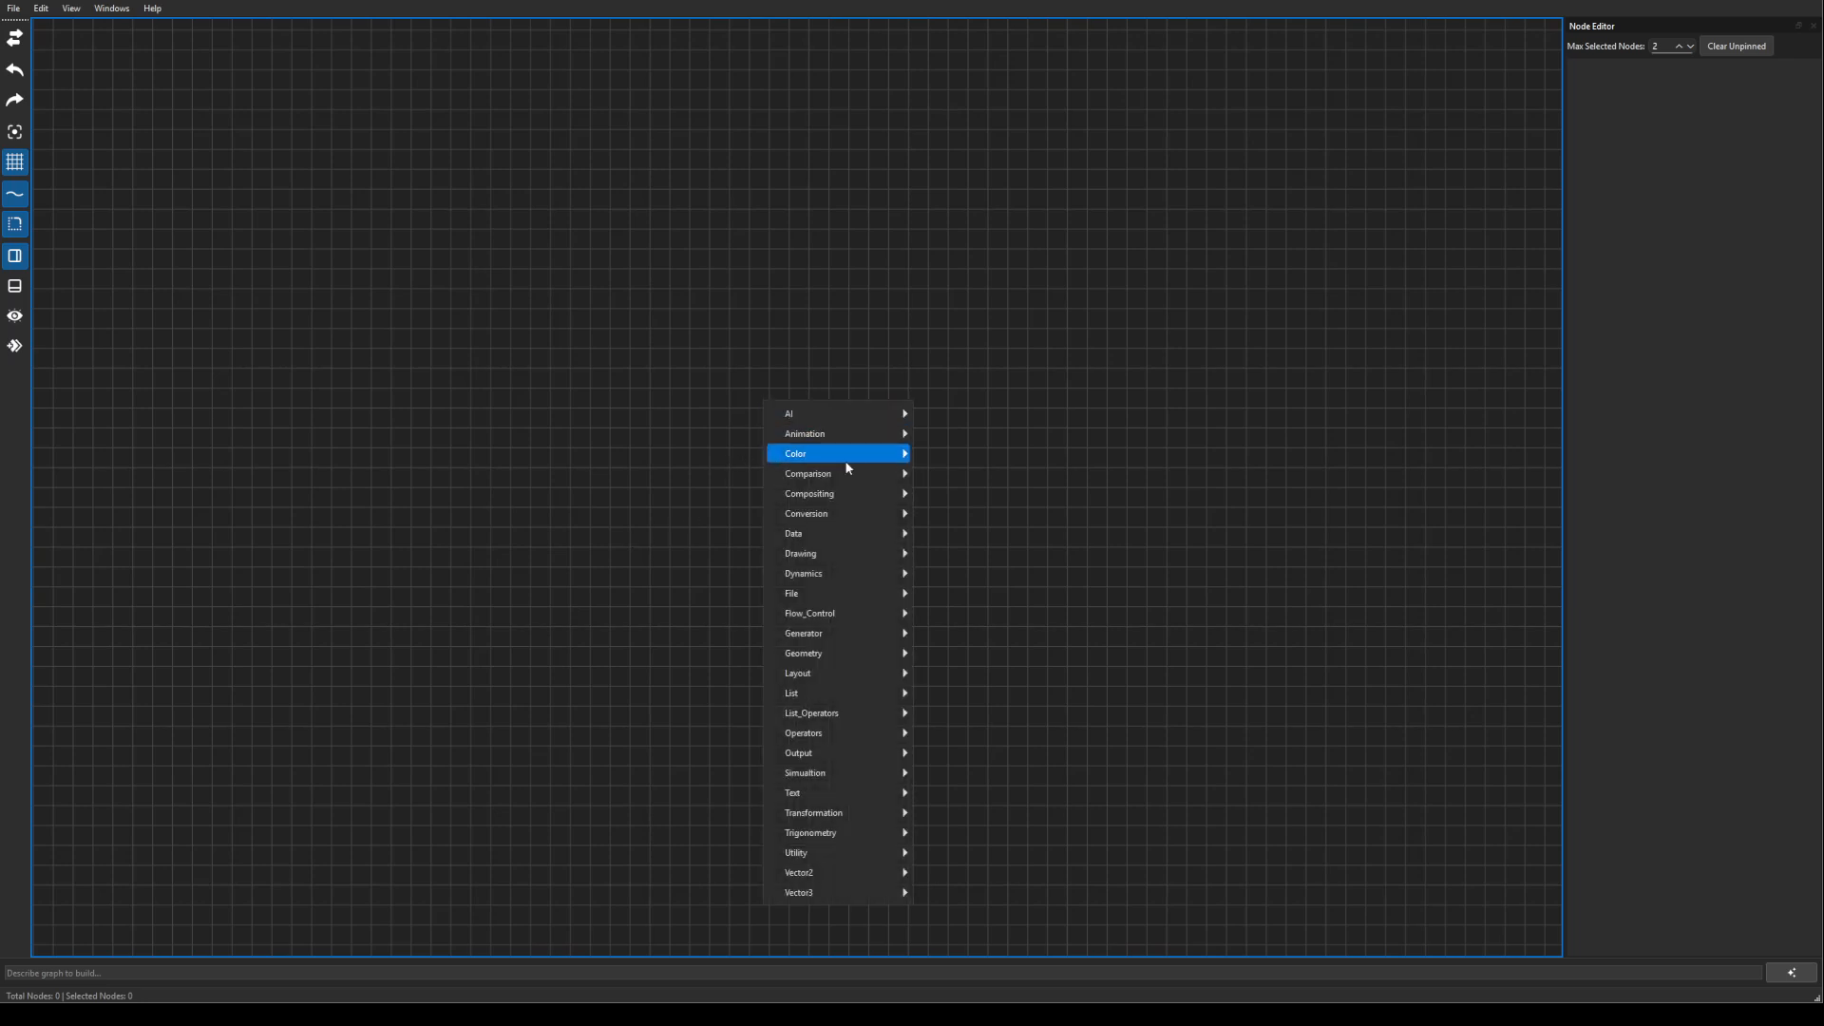
pyautogui.moveTo(848, 493)
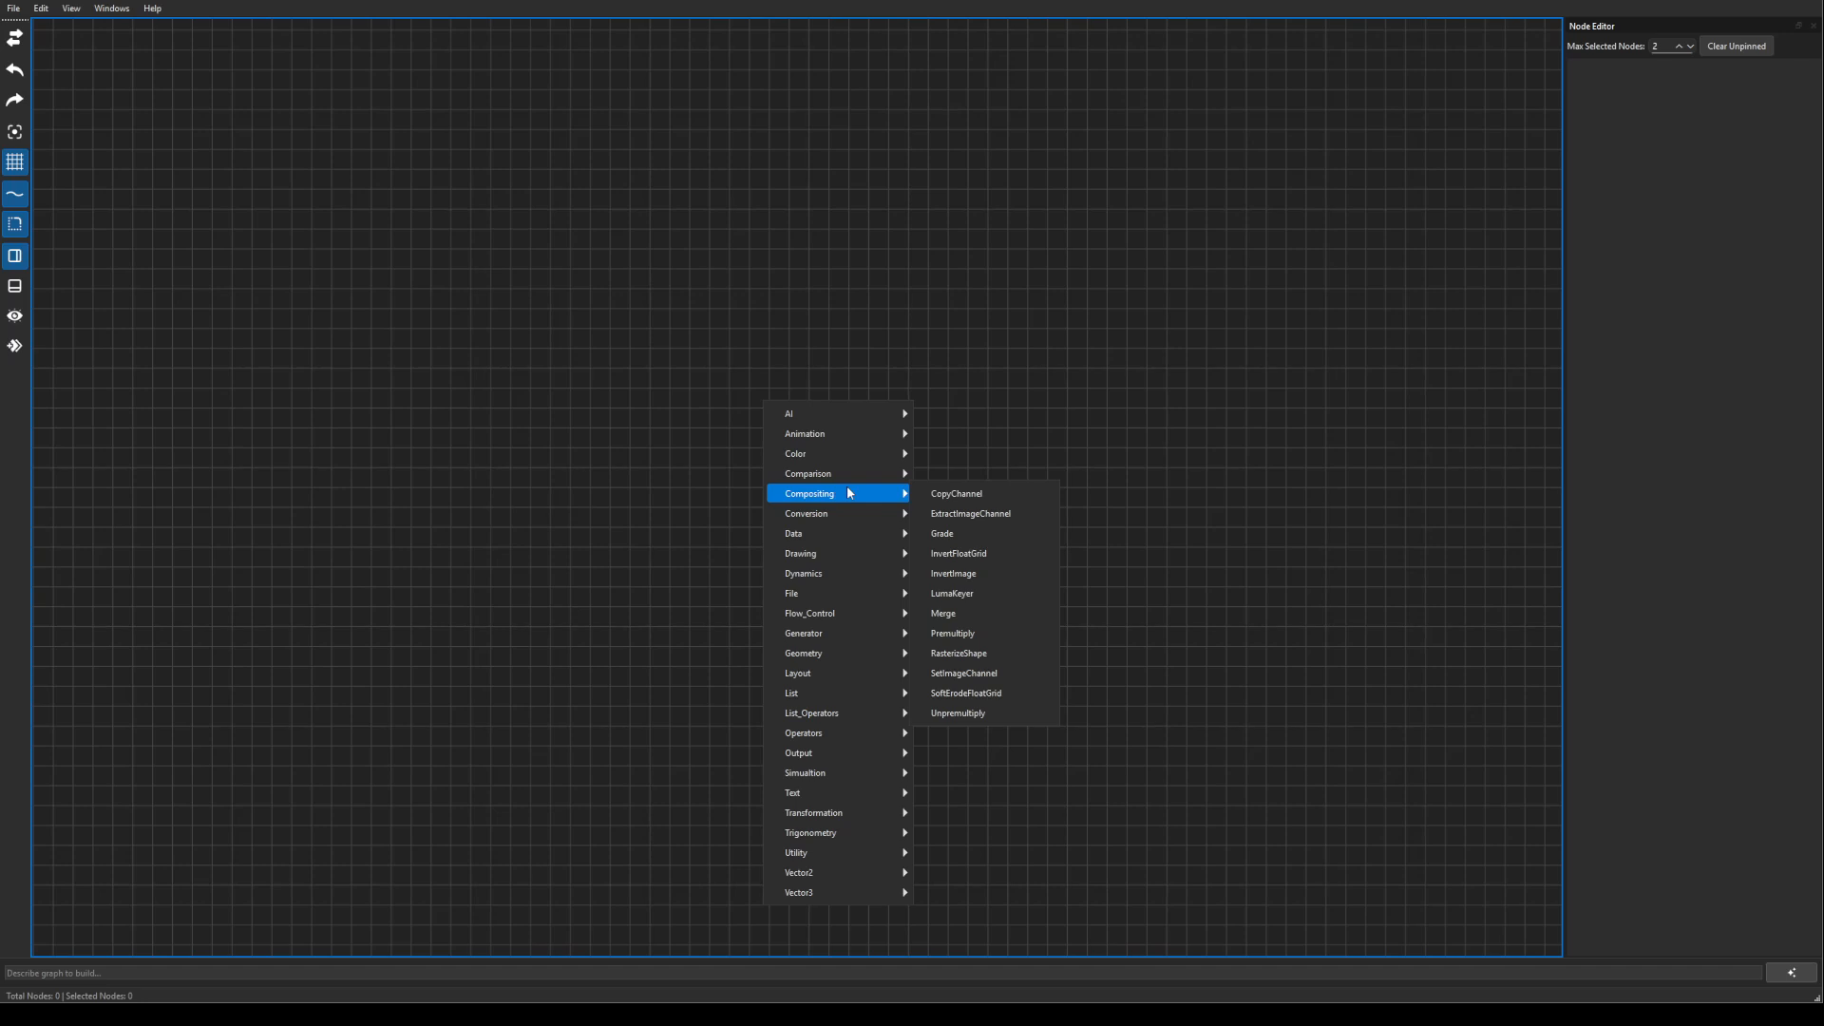
pyautogui.click(691, 251)
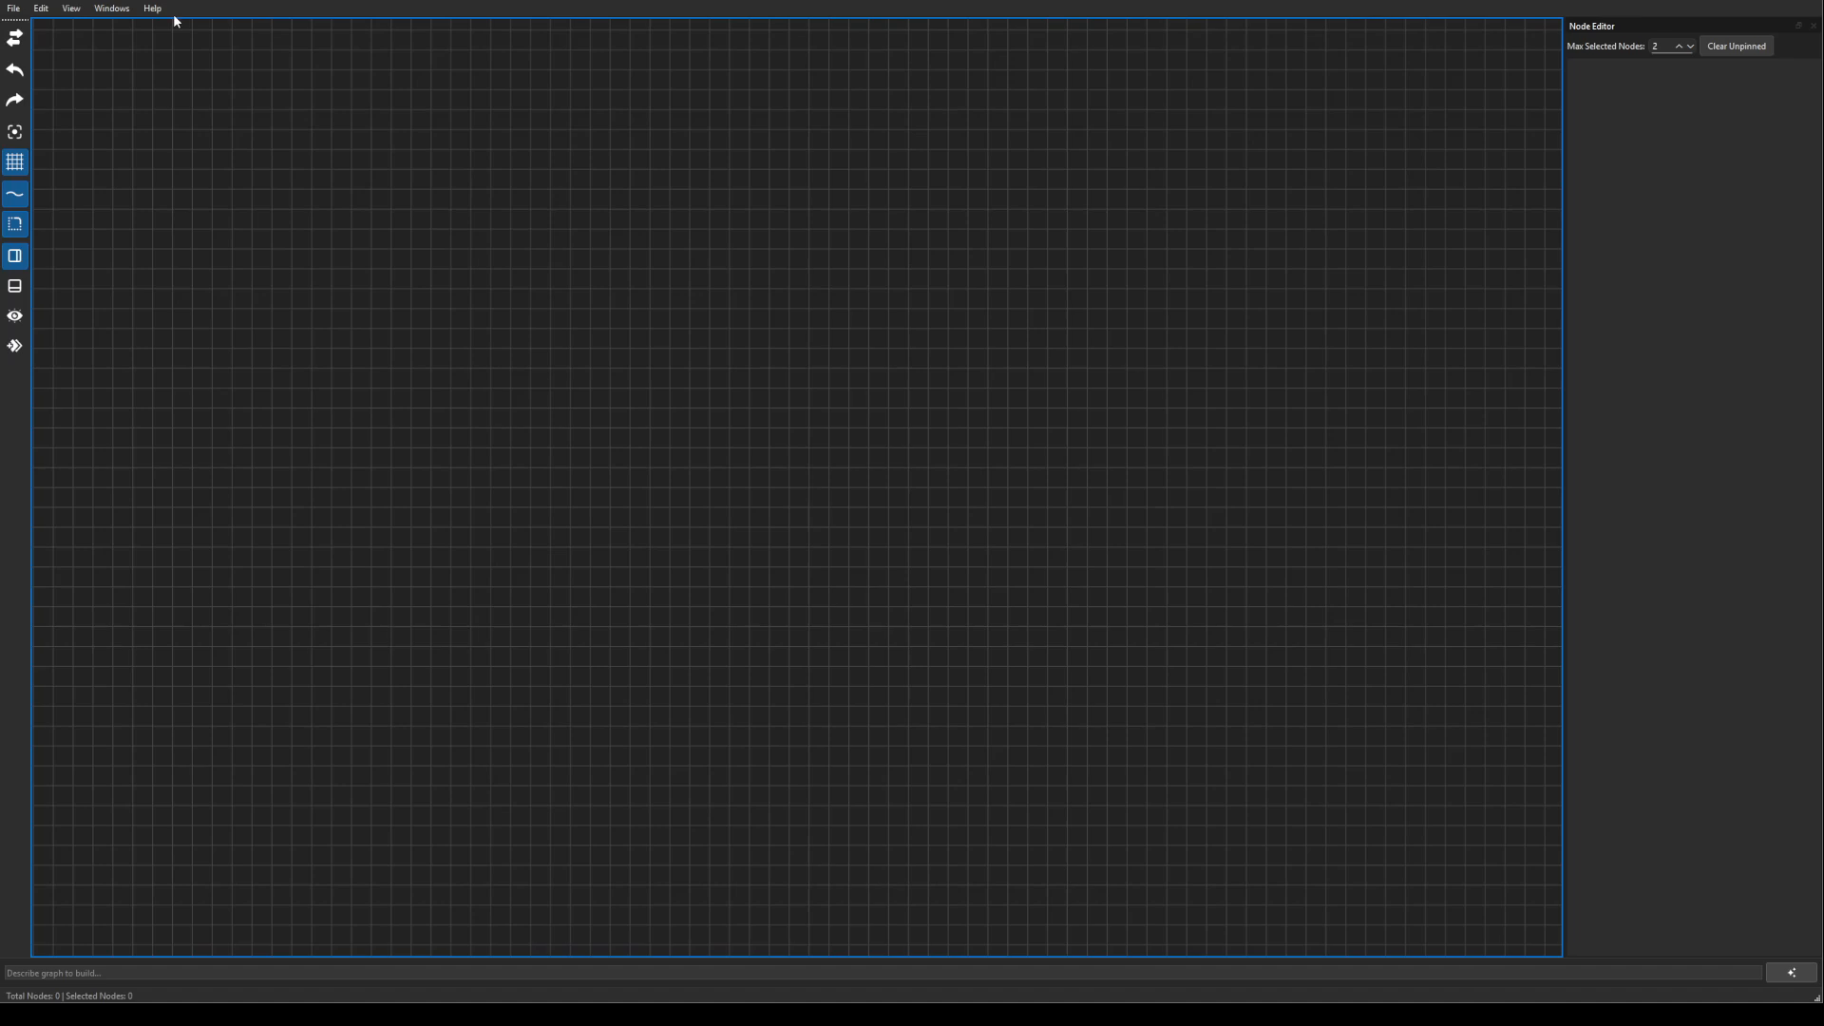
# Step: Add a Float node and an Int node from the Data category to the empty graph
pyautogui.rightClick(676, 278)
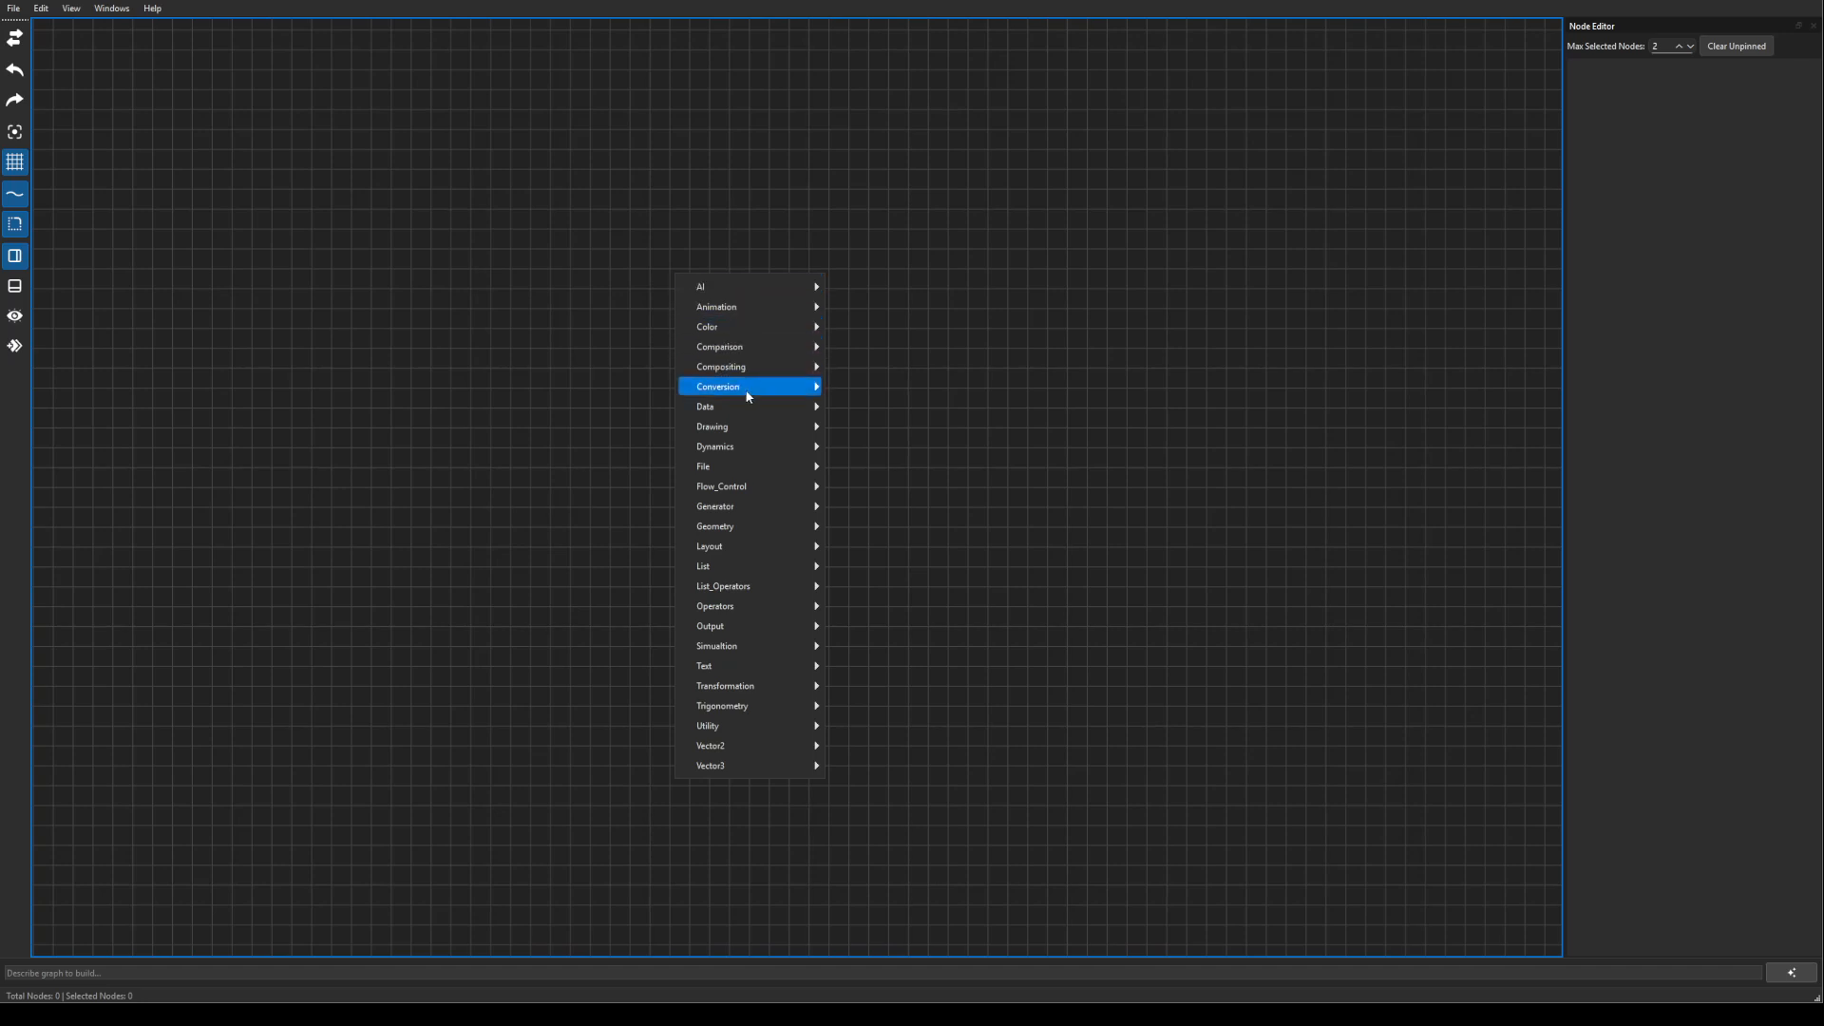
pyautogui.moveTo(747, 395)
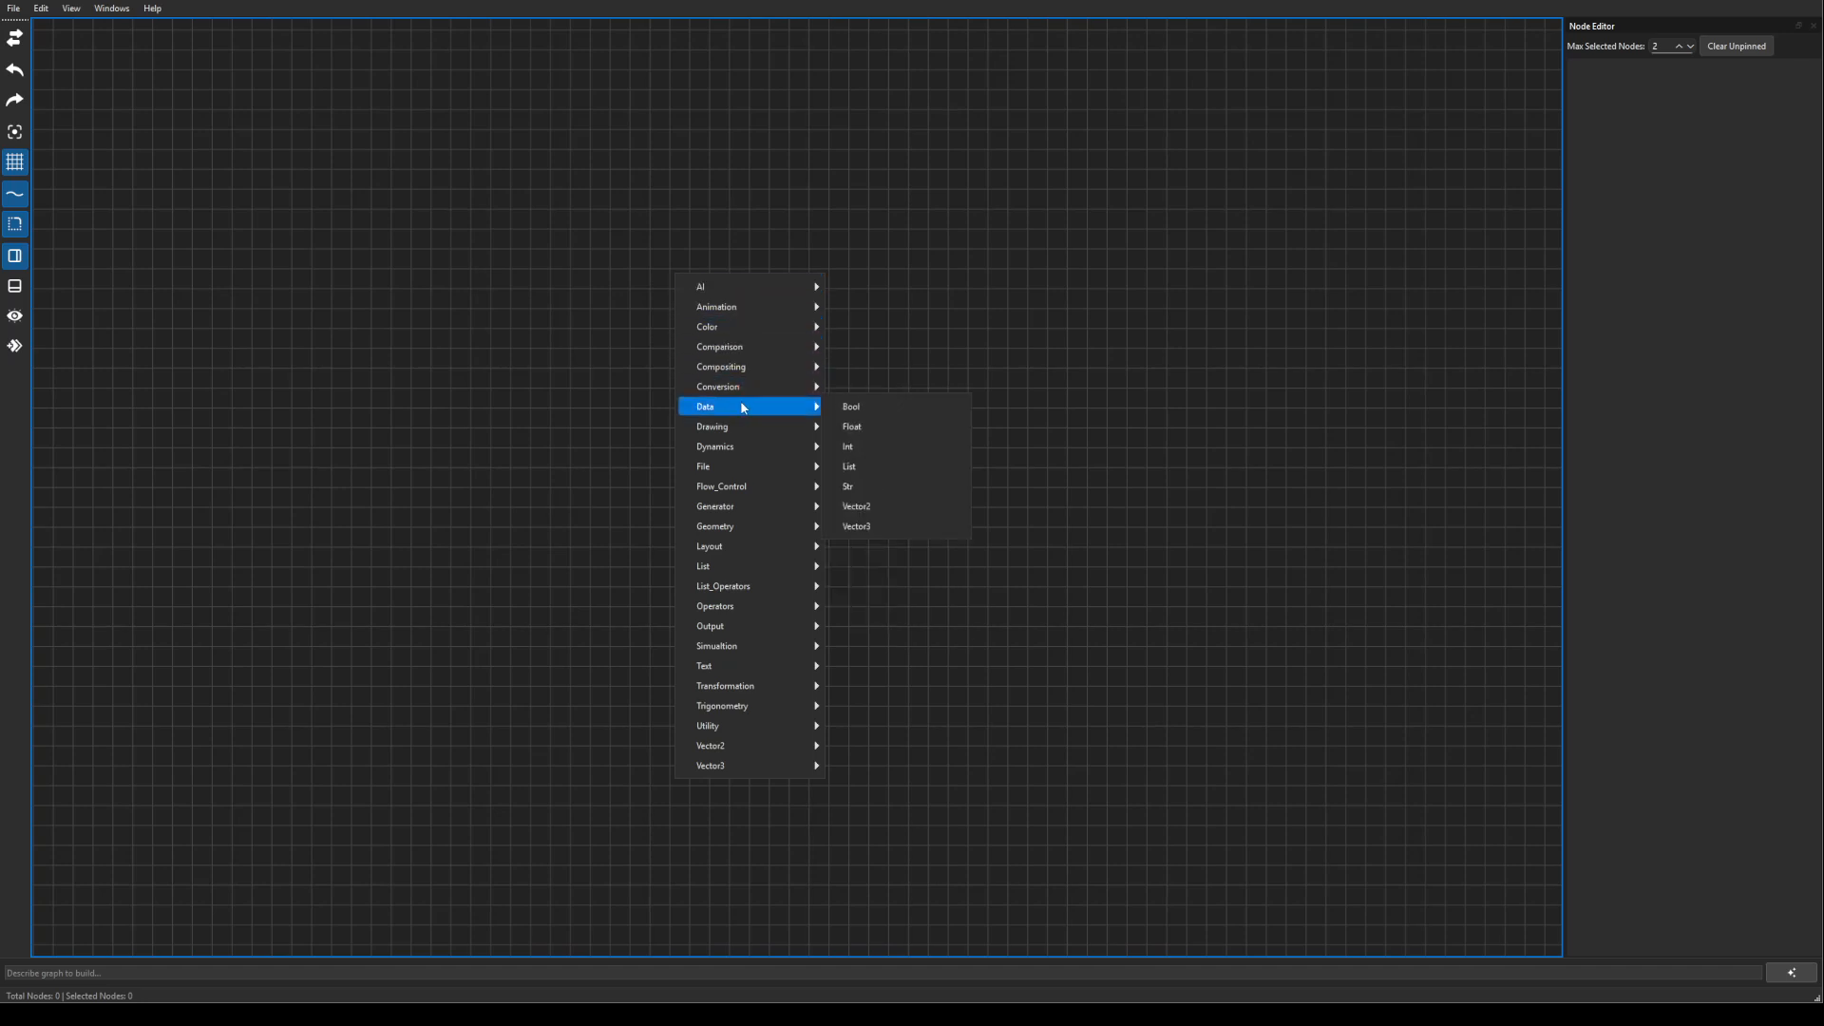
pyautogui.click(855, 423)
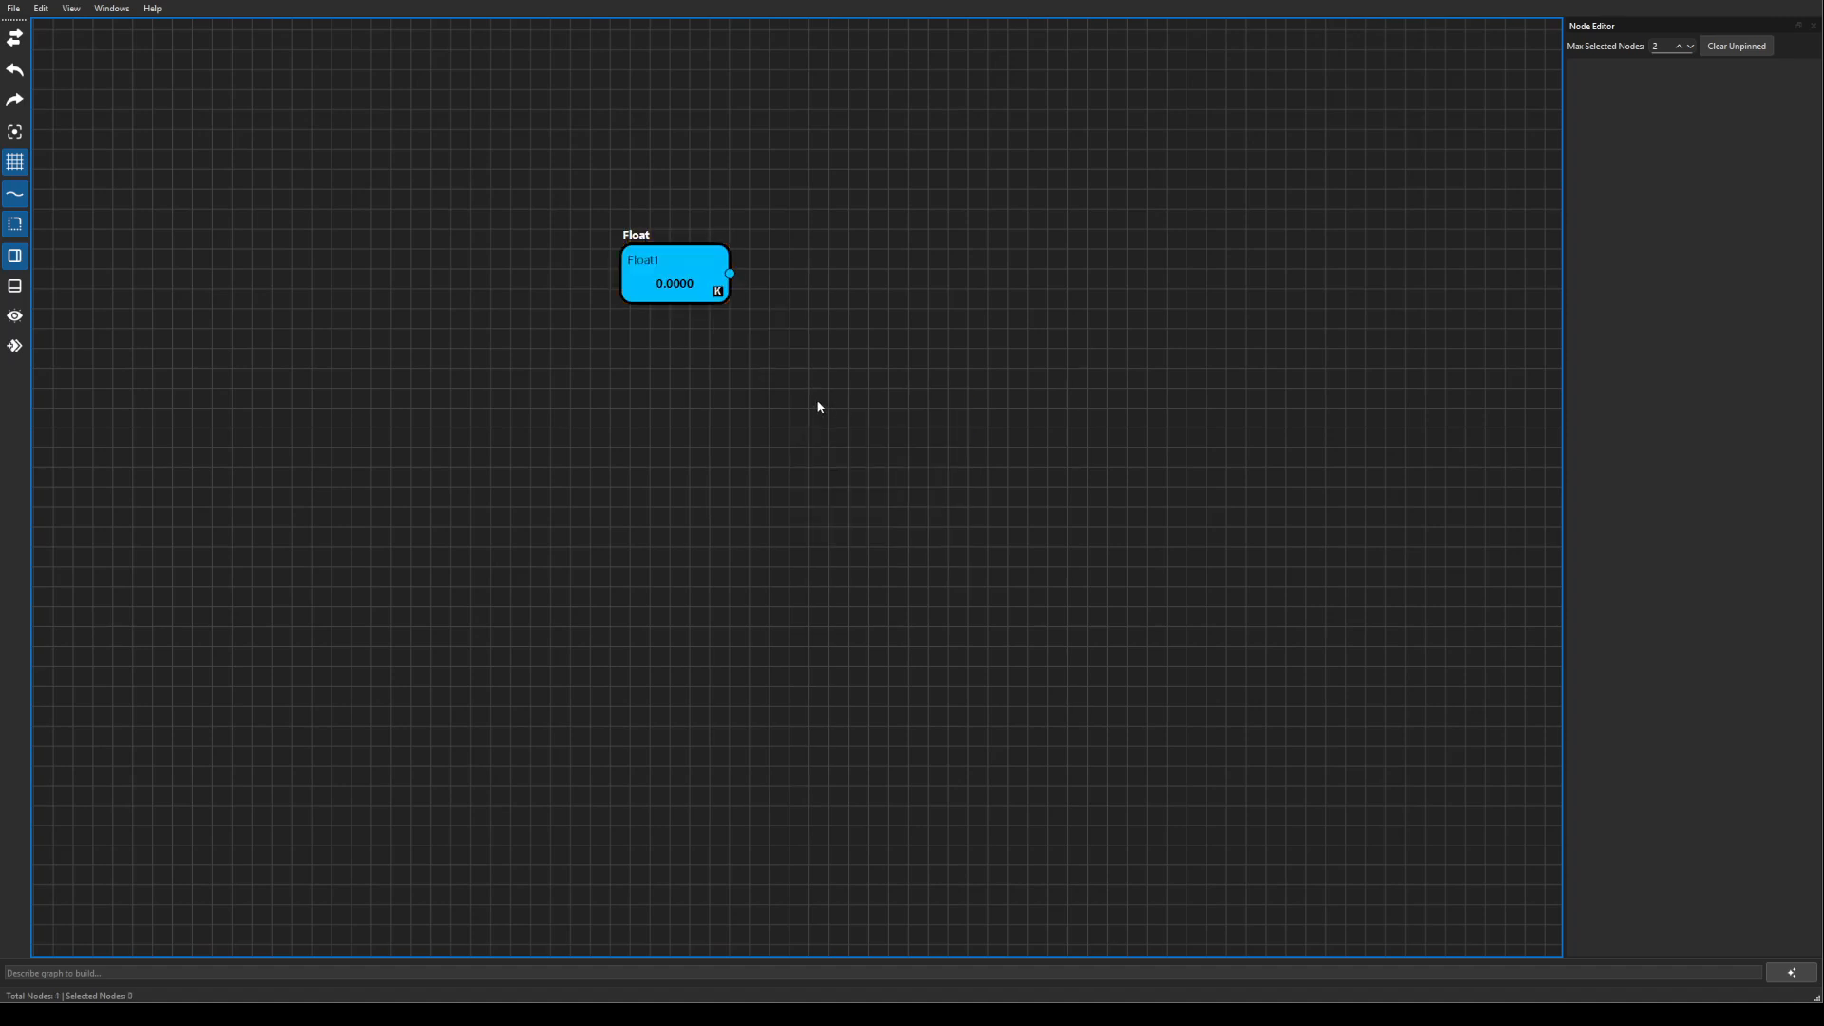
pyautogui.rightClick(819, 406)
pyautogui.moveTo(928, 534)
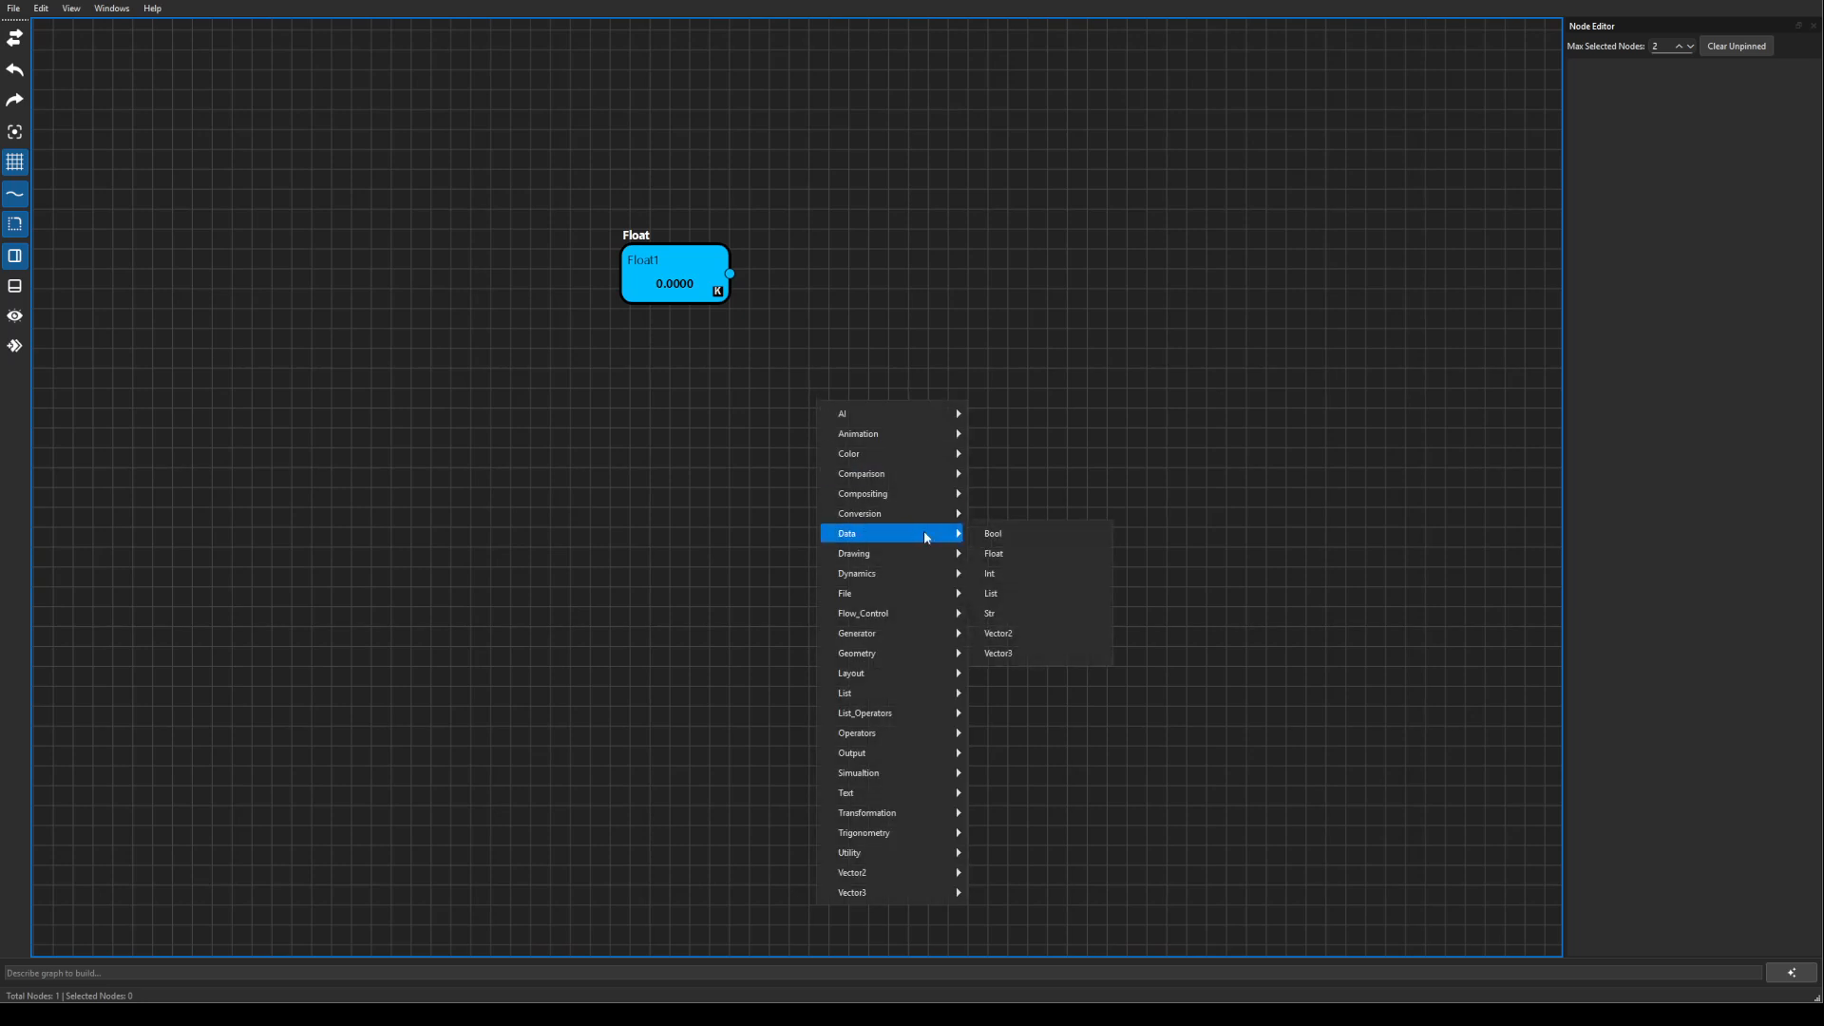
pyautogui.click(1007, 573)
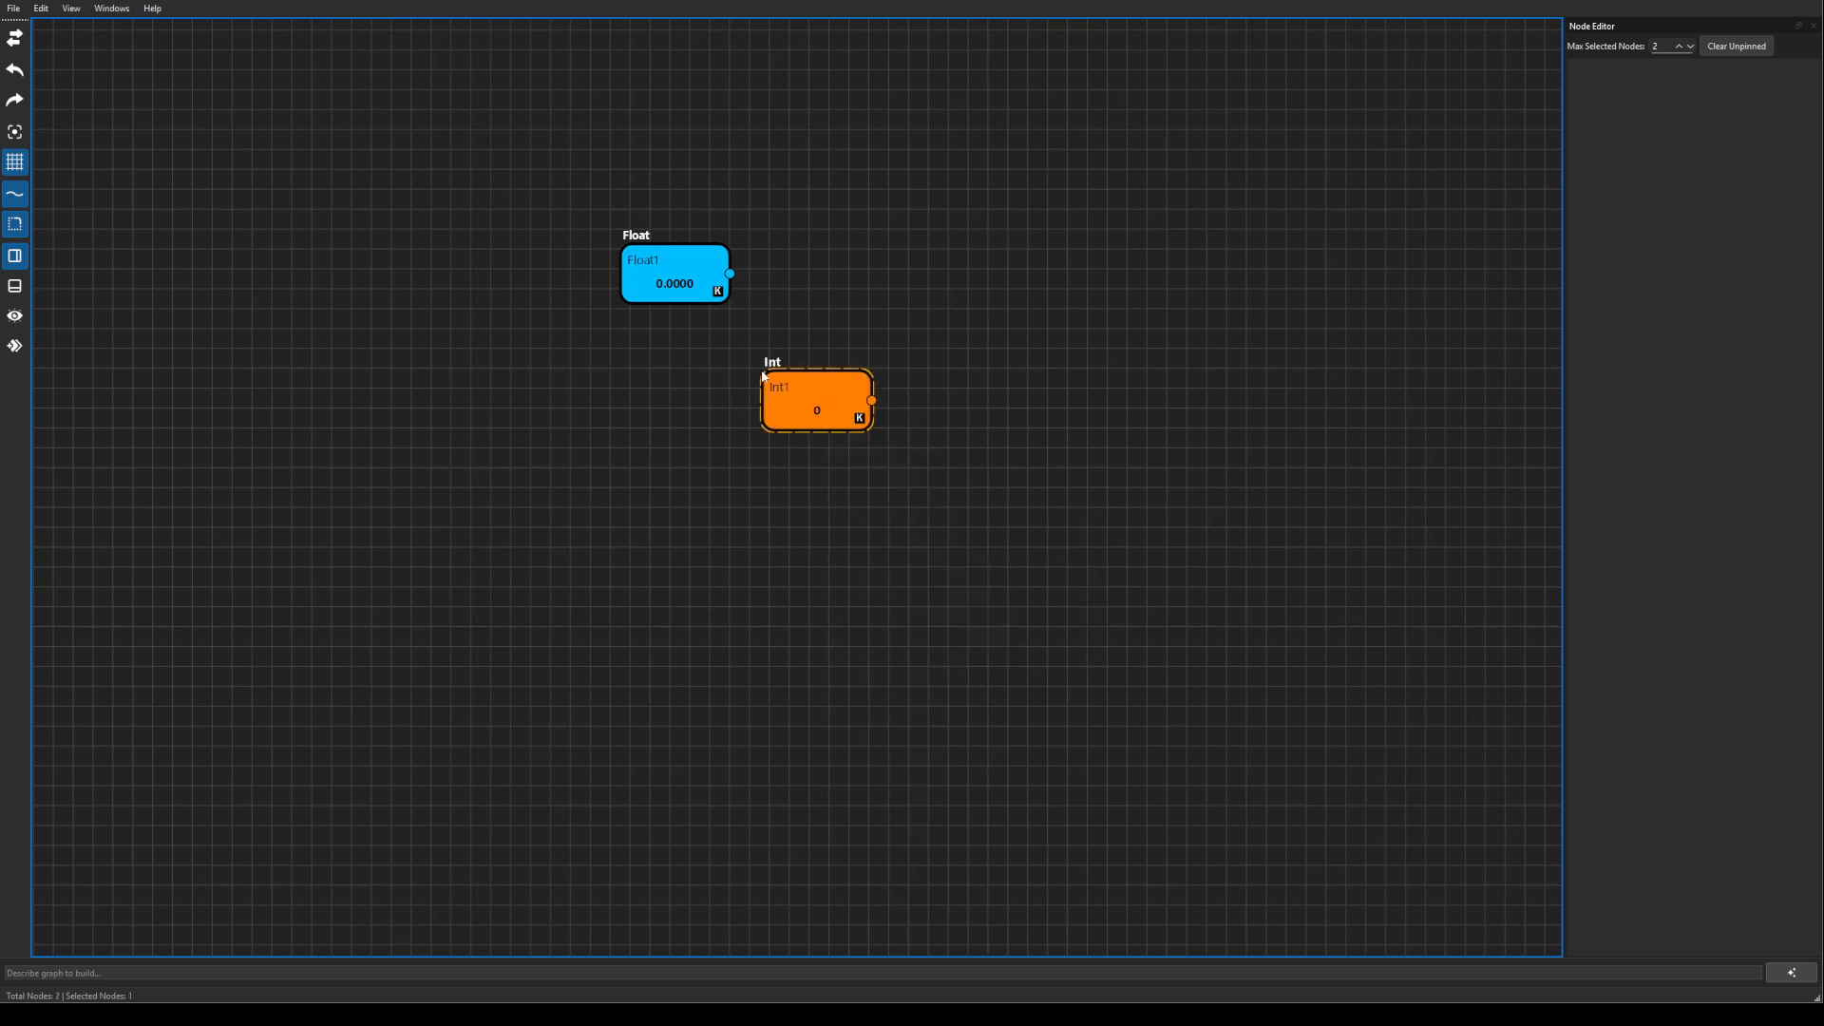
# Step: Select the Float and Int nodes together and move both slightly upward on the canvas
pyautogui.click(692, 281)
pyautogui.click(803, 401)
pyautogui.click(732, 475)
pyautogui.moveTo(536, 158); pyautogui.dragTo(955, 495)
pyautogui.moveTo(635, 242); pyautogui.dragTo(675, 246)
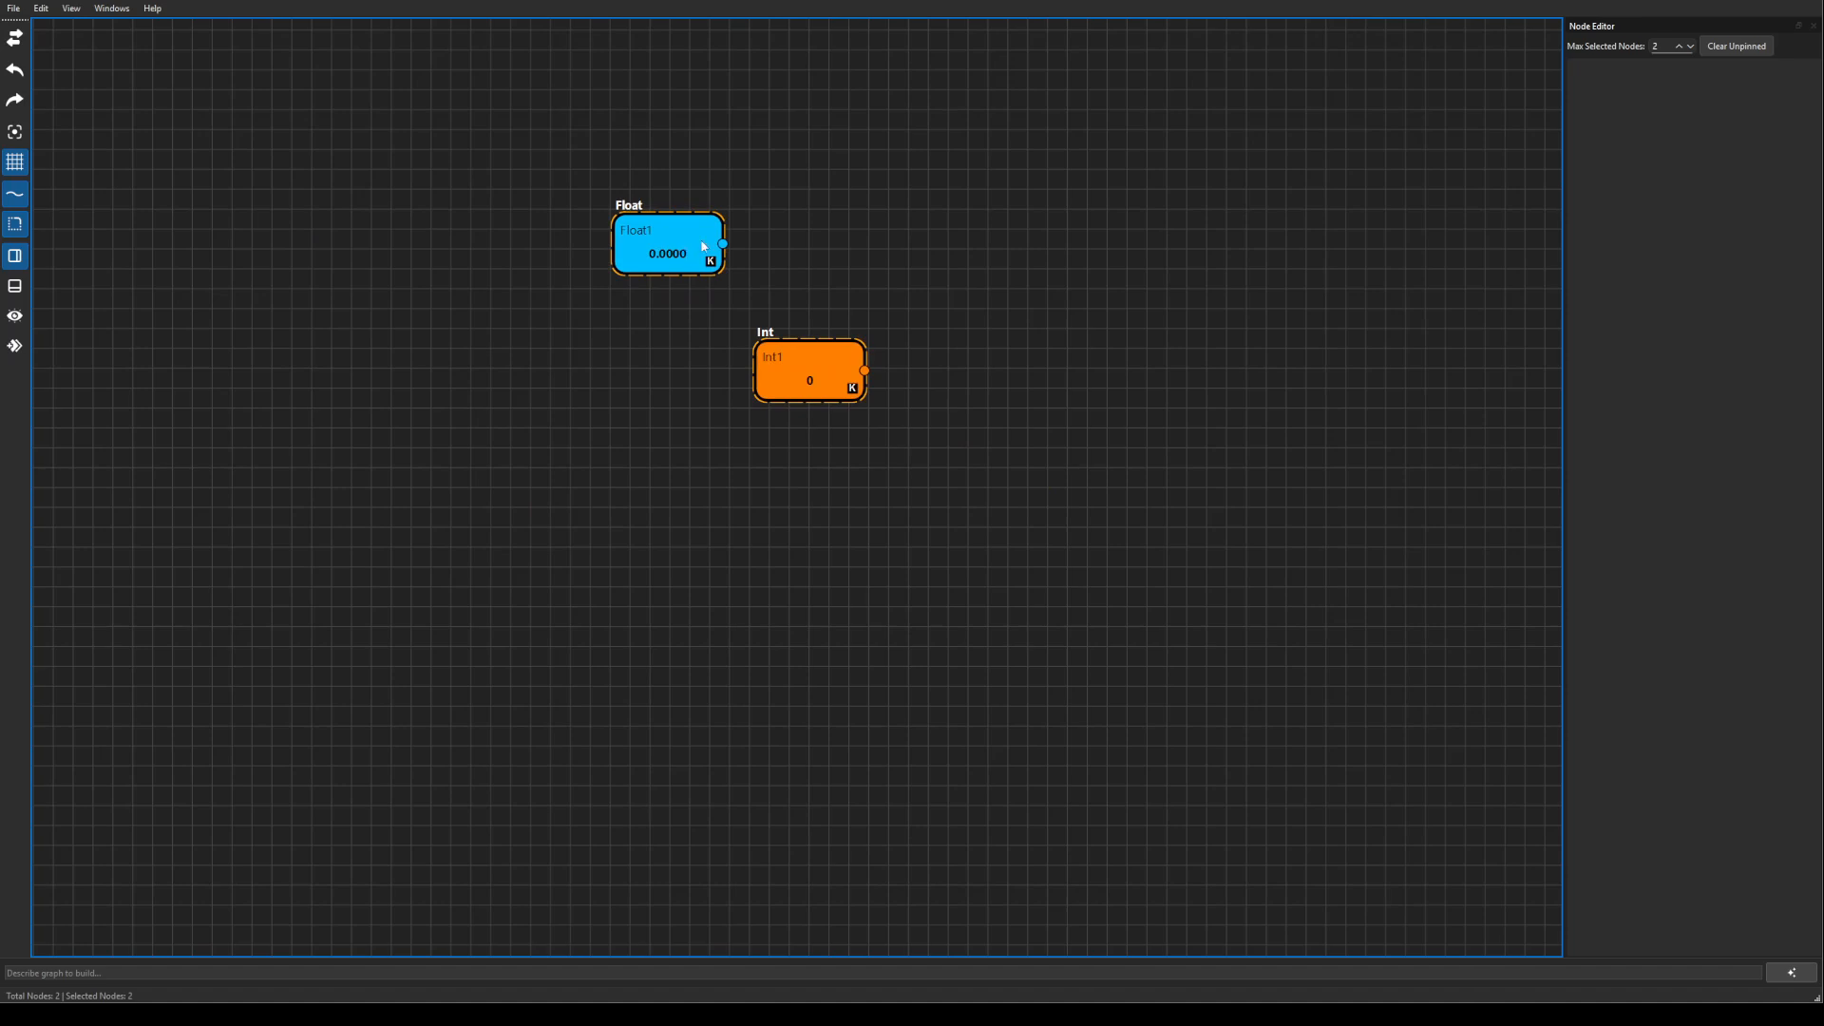
# Step: Try selecting the Float and Int nodes together, both by extending the selection and by enclosing them in a selection area
pyautogui.click(799, 279)
pyautogui.click(805, 360)
pyautogui.keyDown('shift'); pyautogui.click(675, 241); pyautogui.keyUp('shift')
pyautogui.keyDown('ctrl'); pyautogui.click(821, 363); pyautogui.keyUp('ctrl')
pyautogui.moveTo(513, 159); pyautogui.dragTo(983, 481)
pyautogui.moveTo(939, 541); pyautogui.dragTo(832, 389)
pyautogui.moveTo(725, 316); pyautogui.dragTo(725, 315)
# Step: Clear the selection and move the Int node directly below the Float node
pyautogui.click(804, 485)
pyautogui.moveTo(815, 381); pyautogui.dragTo(665, 365)
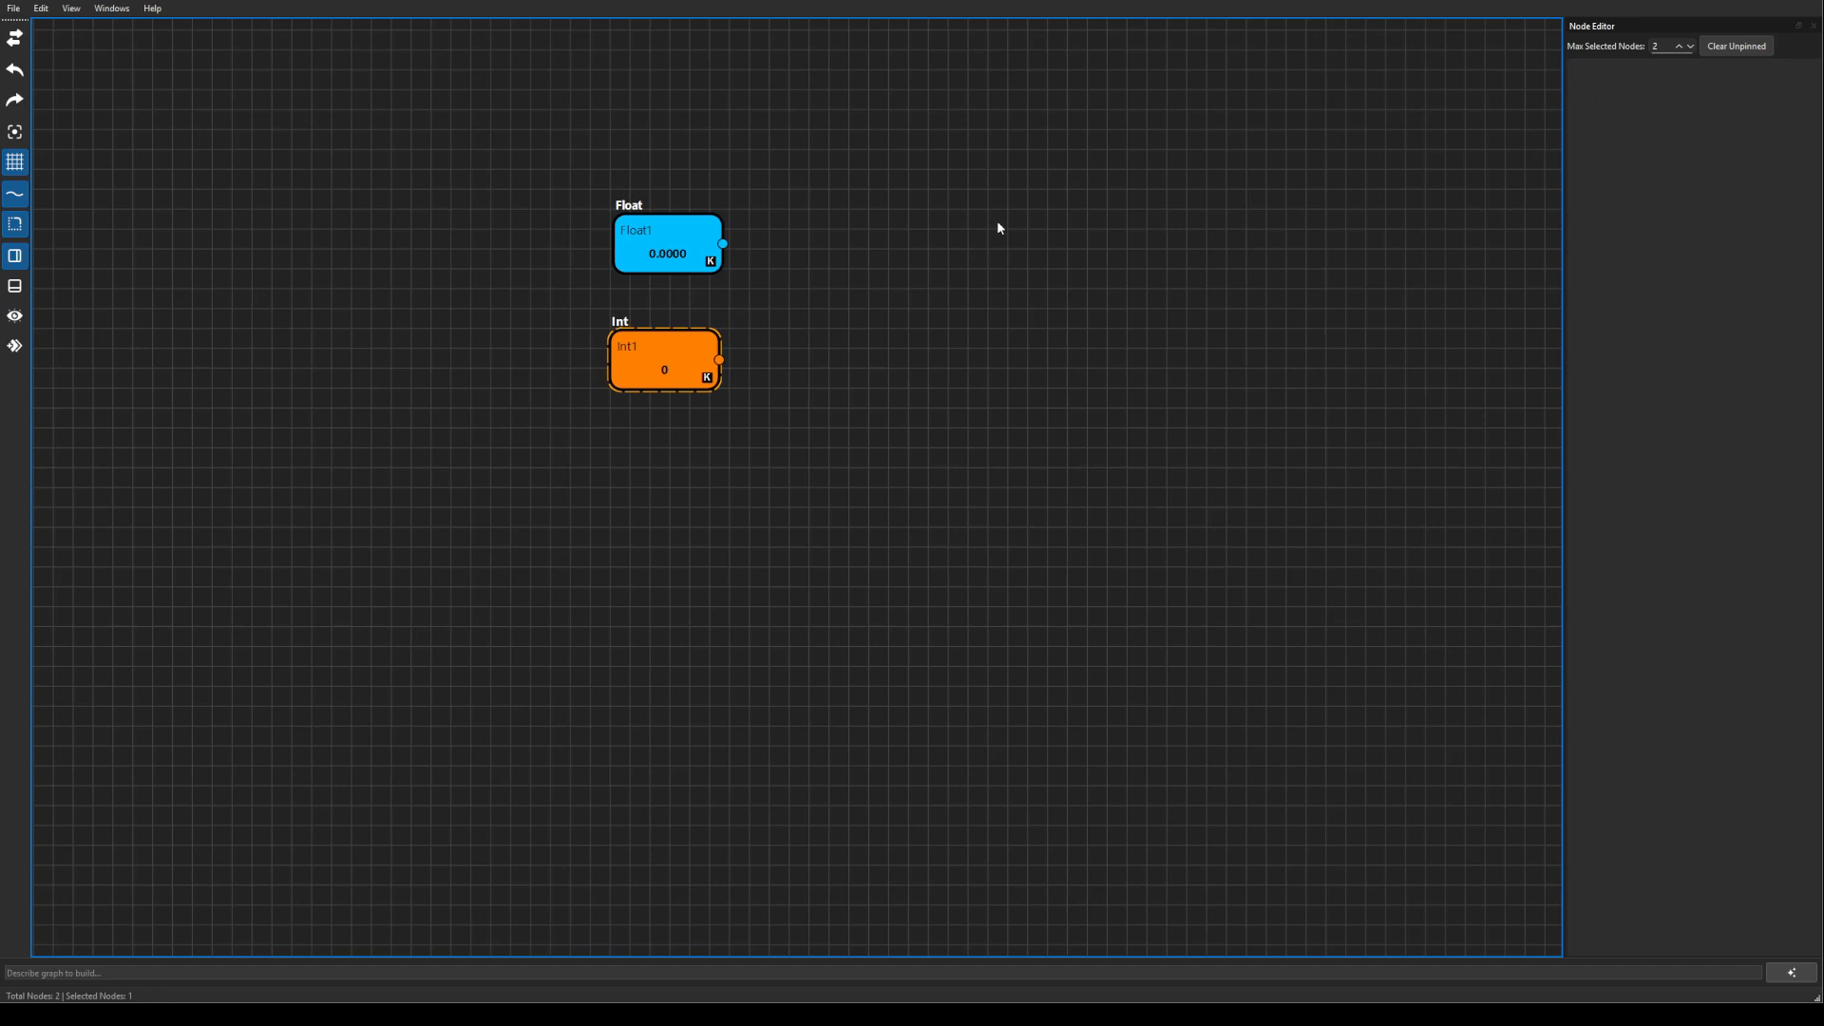
# Step: Rename the Float node as A and the Int node as B
pyautogui.click(659, 251)
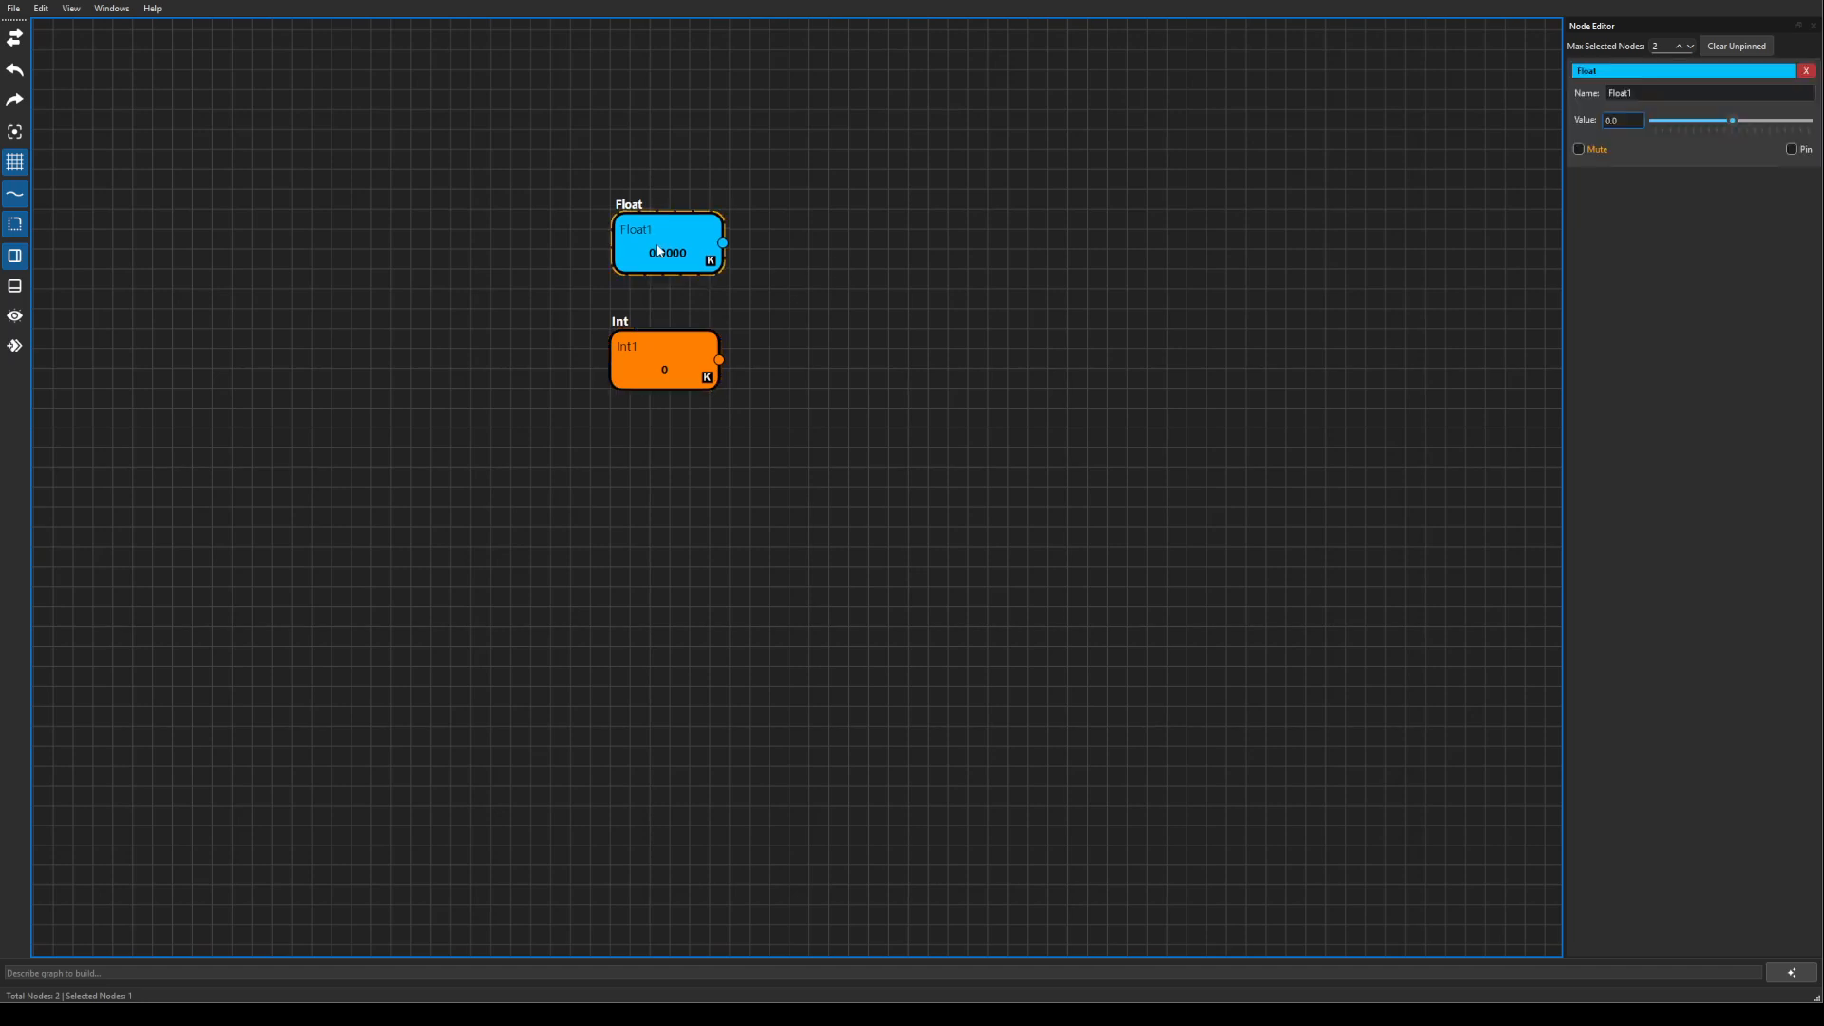
pyautogui.click(647, 355)
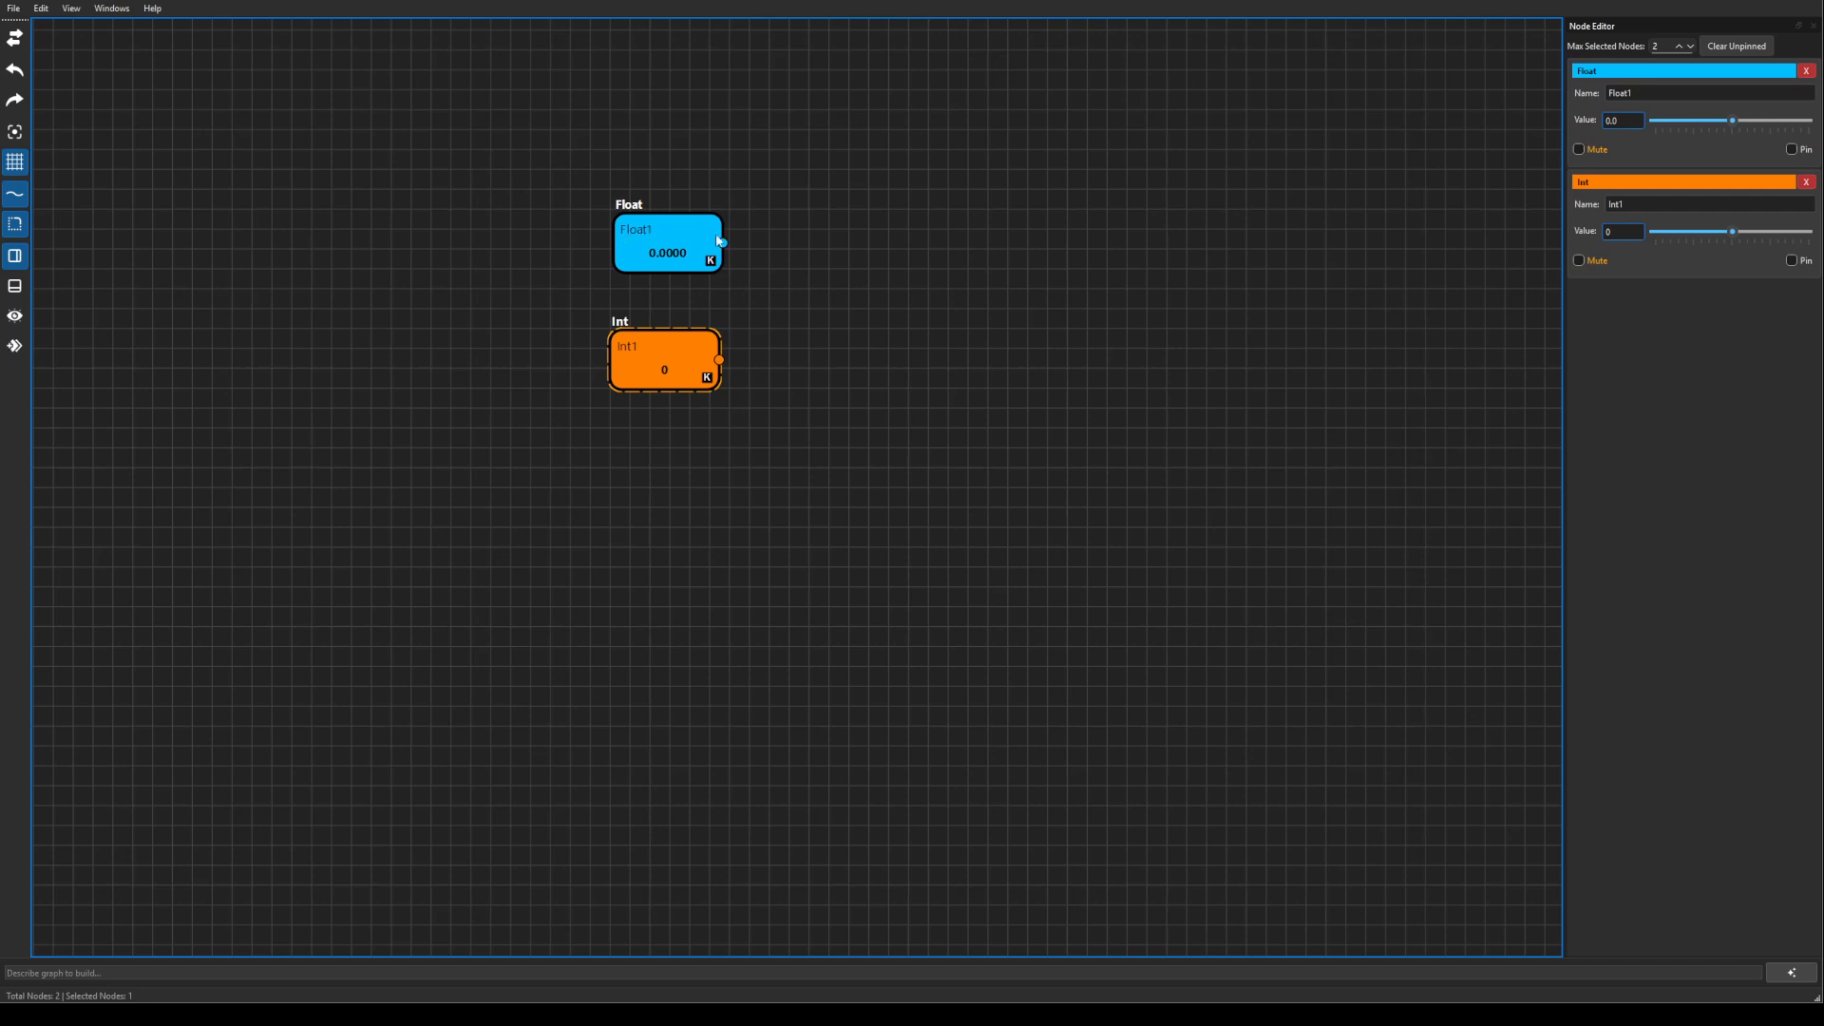
pyautogui.doubleClick(1657, 95)
pyautogui.write('A')
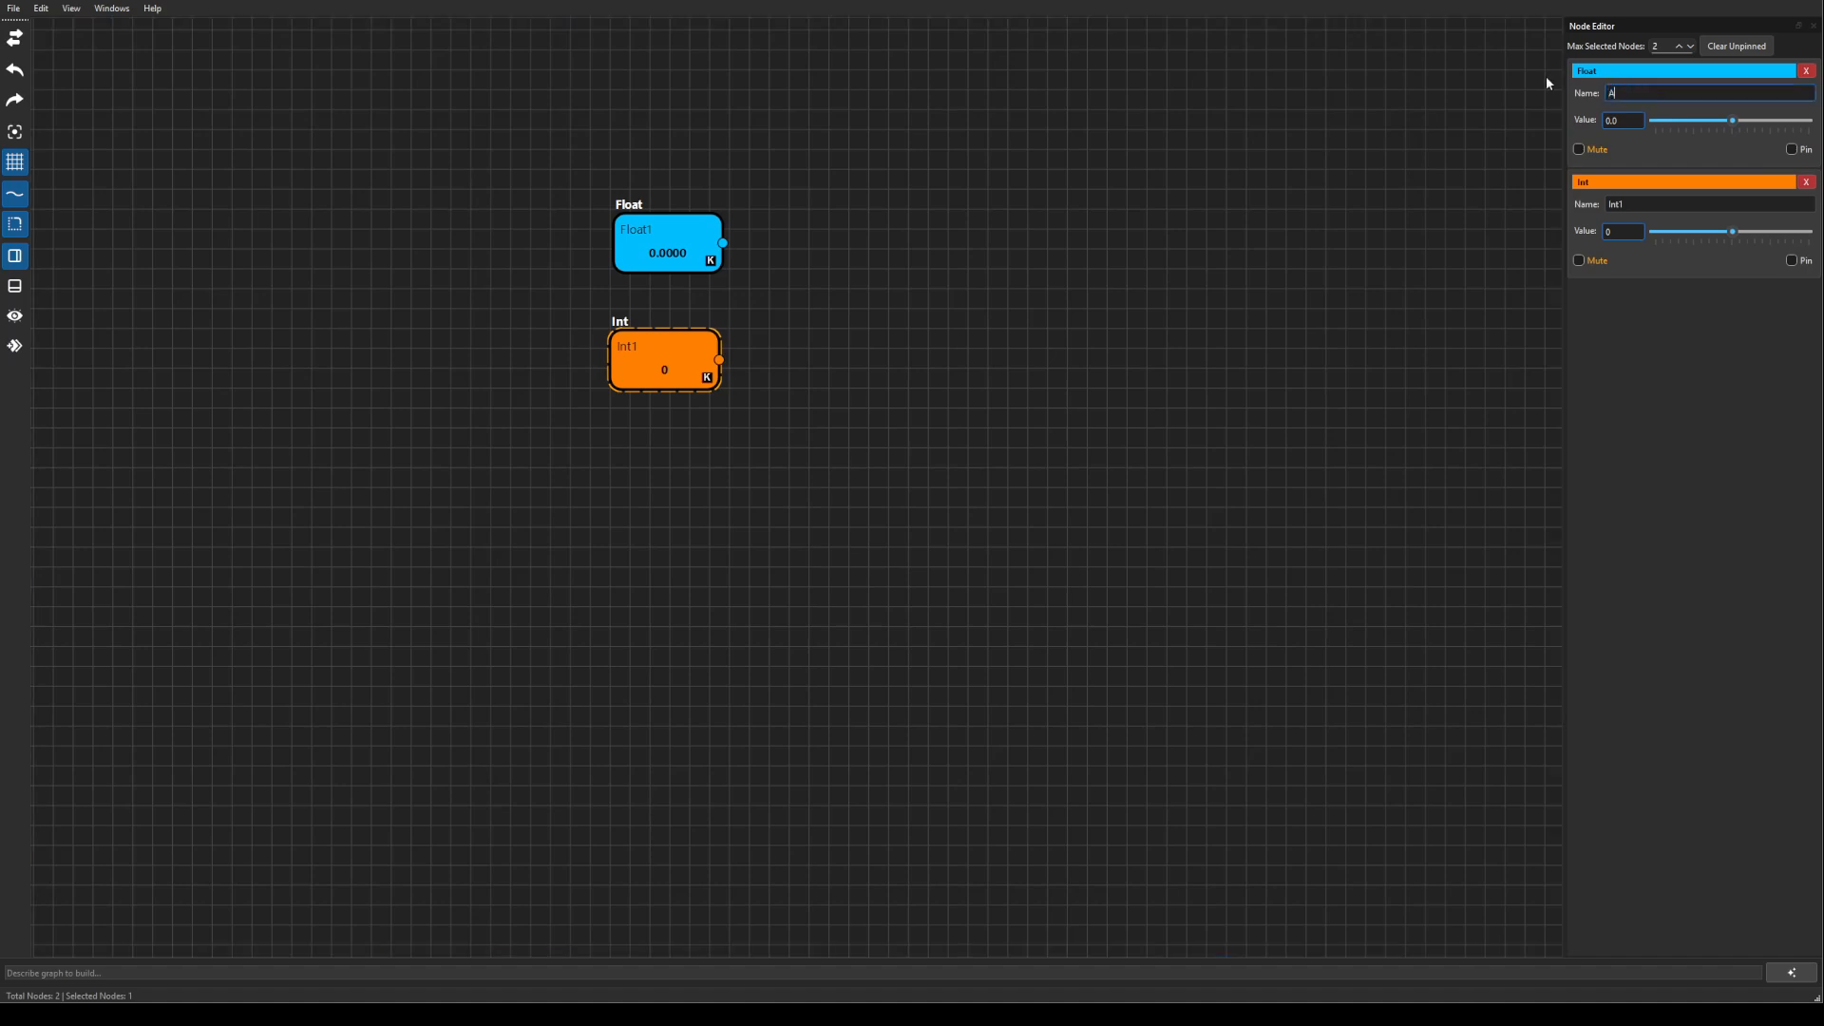
pyautogui.click(644, 362)
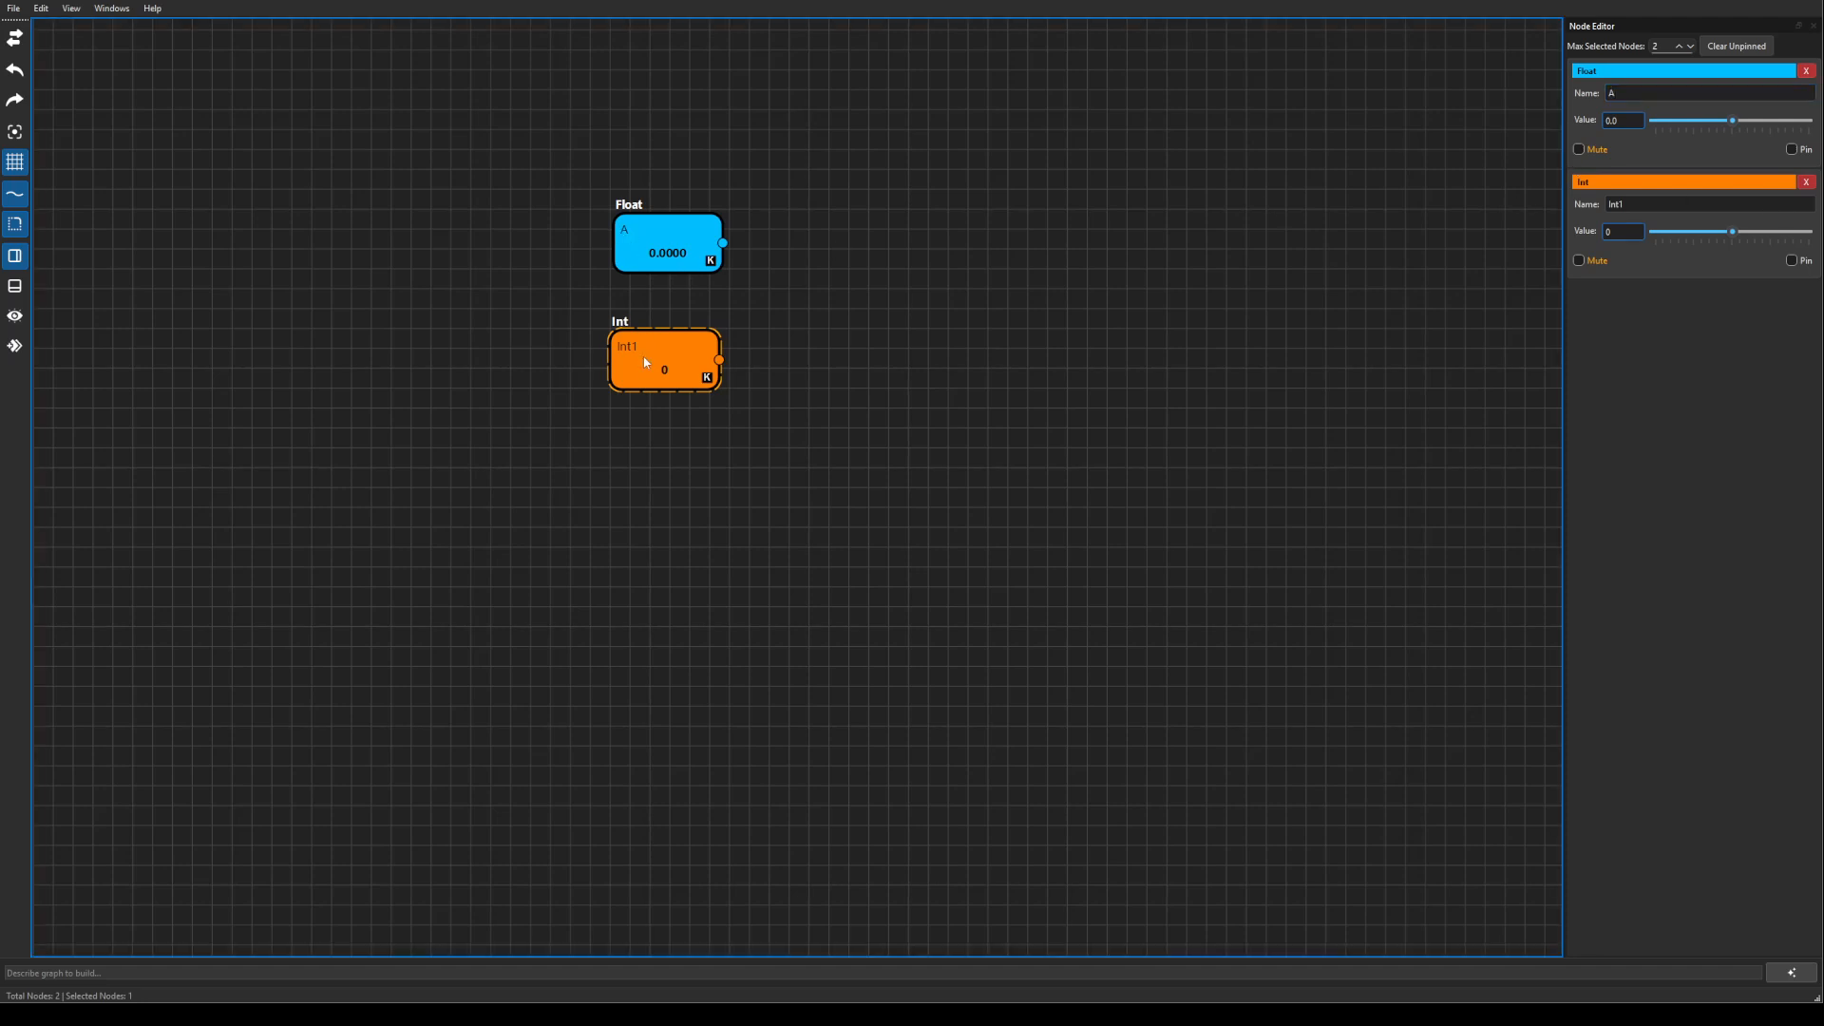
pyautogui.click(1654, 203)
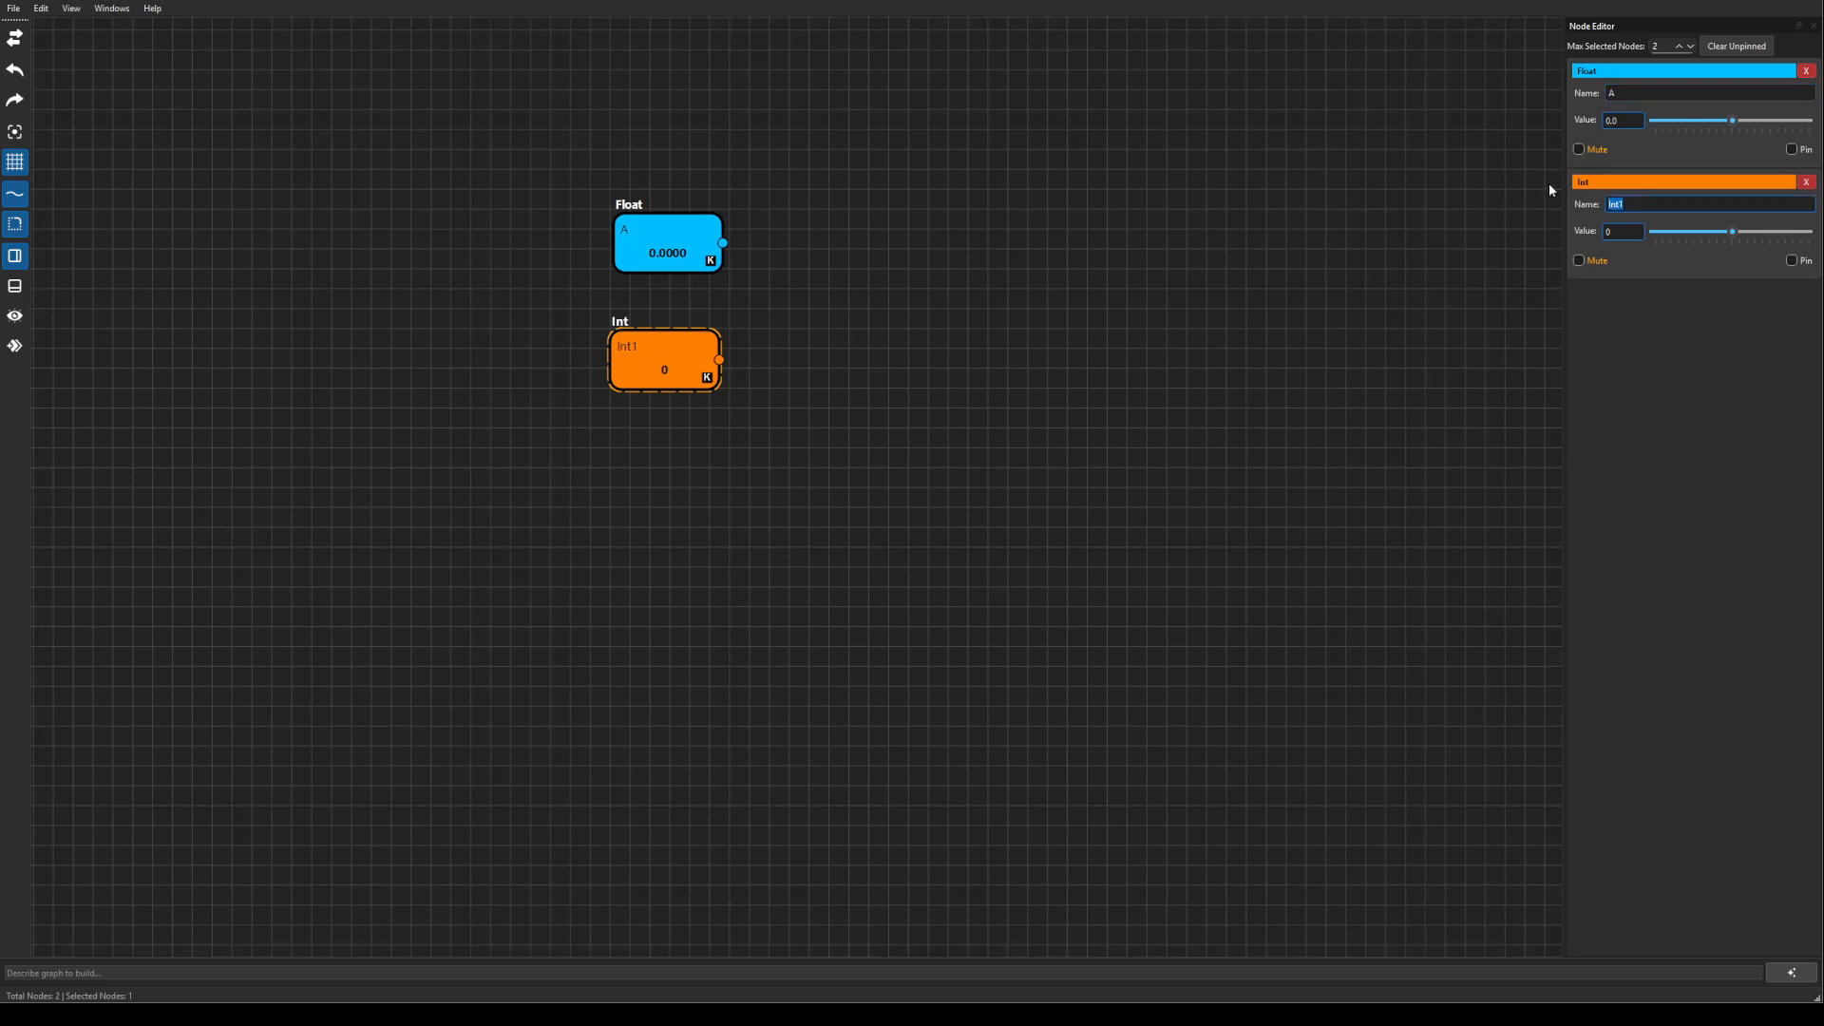
pyautogui.write('B')
pyautogui.click(832, 387)
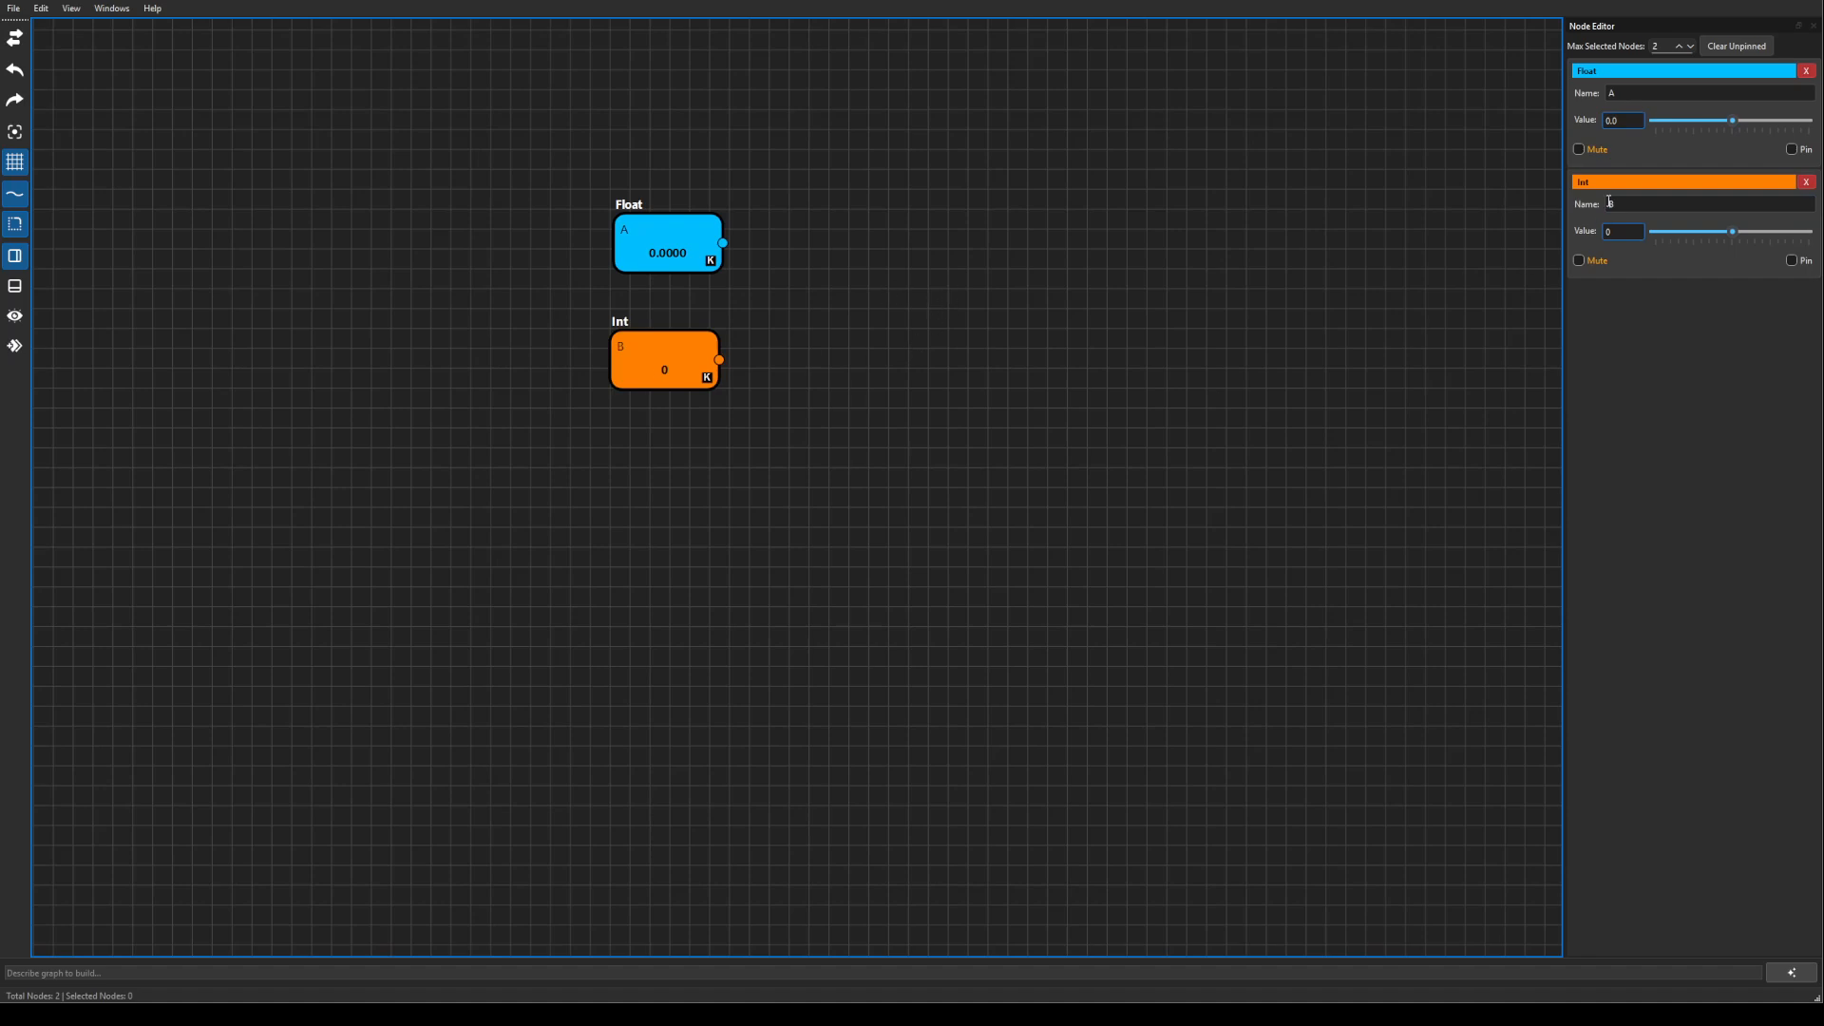
# Step: Set the value of Float node A to 1.5 and the value of Int node B to 3
pyautogui.click(1636, 125)
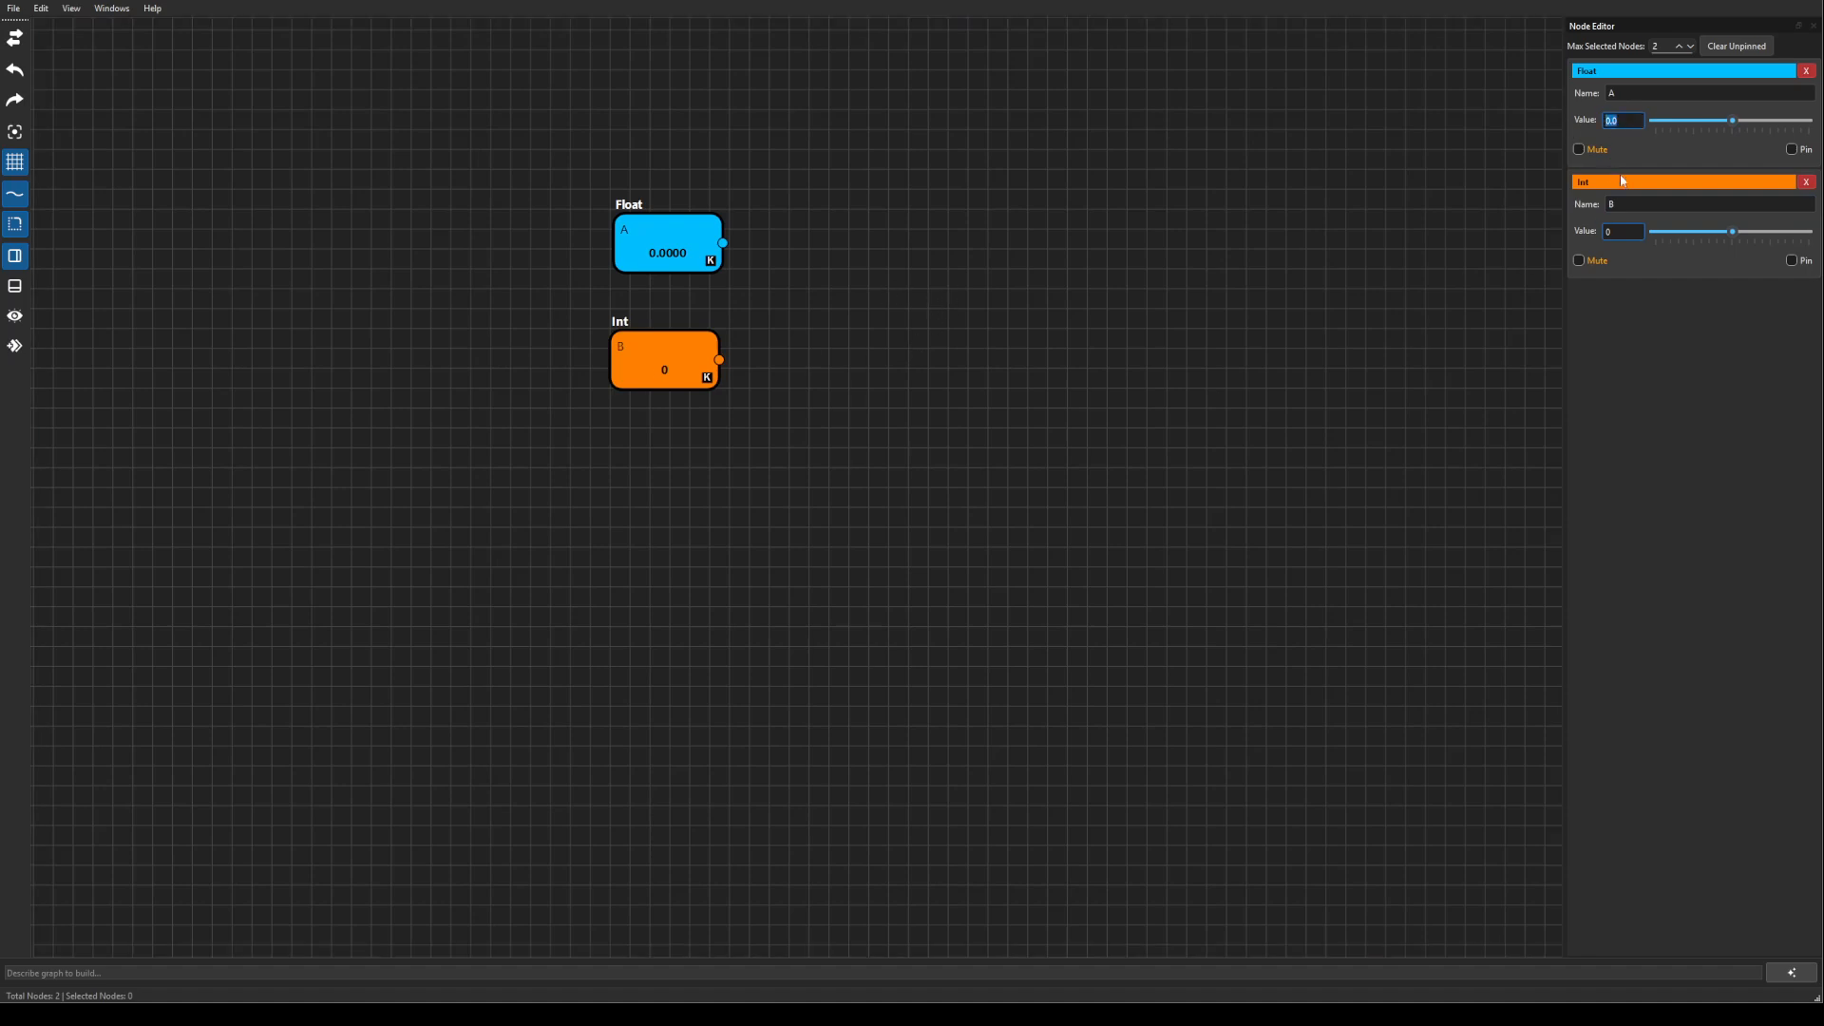
pyautogui.write('1.5')
pyautogui.click(1628, 230)
pyautogui.click(946, 406)
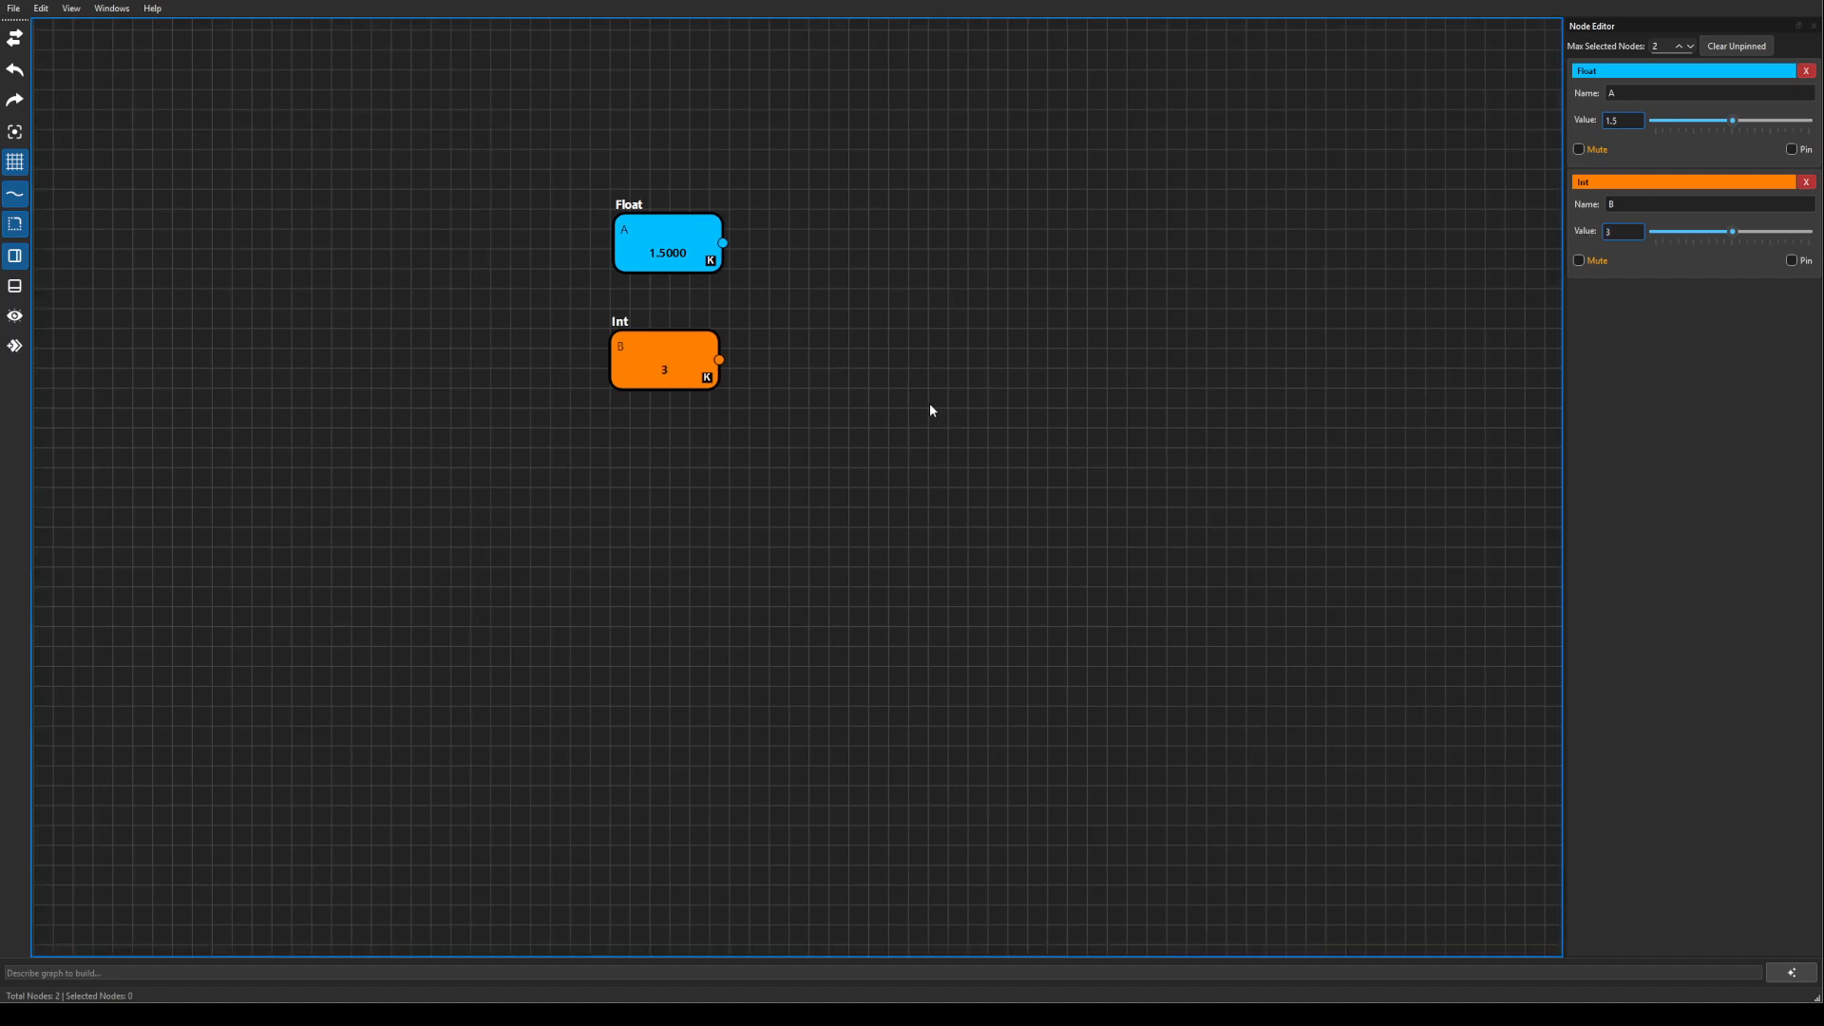
pyautogui.rightClick(827, 294)
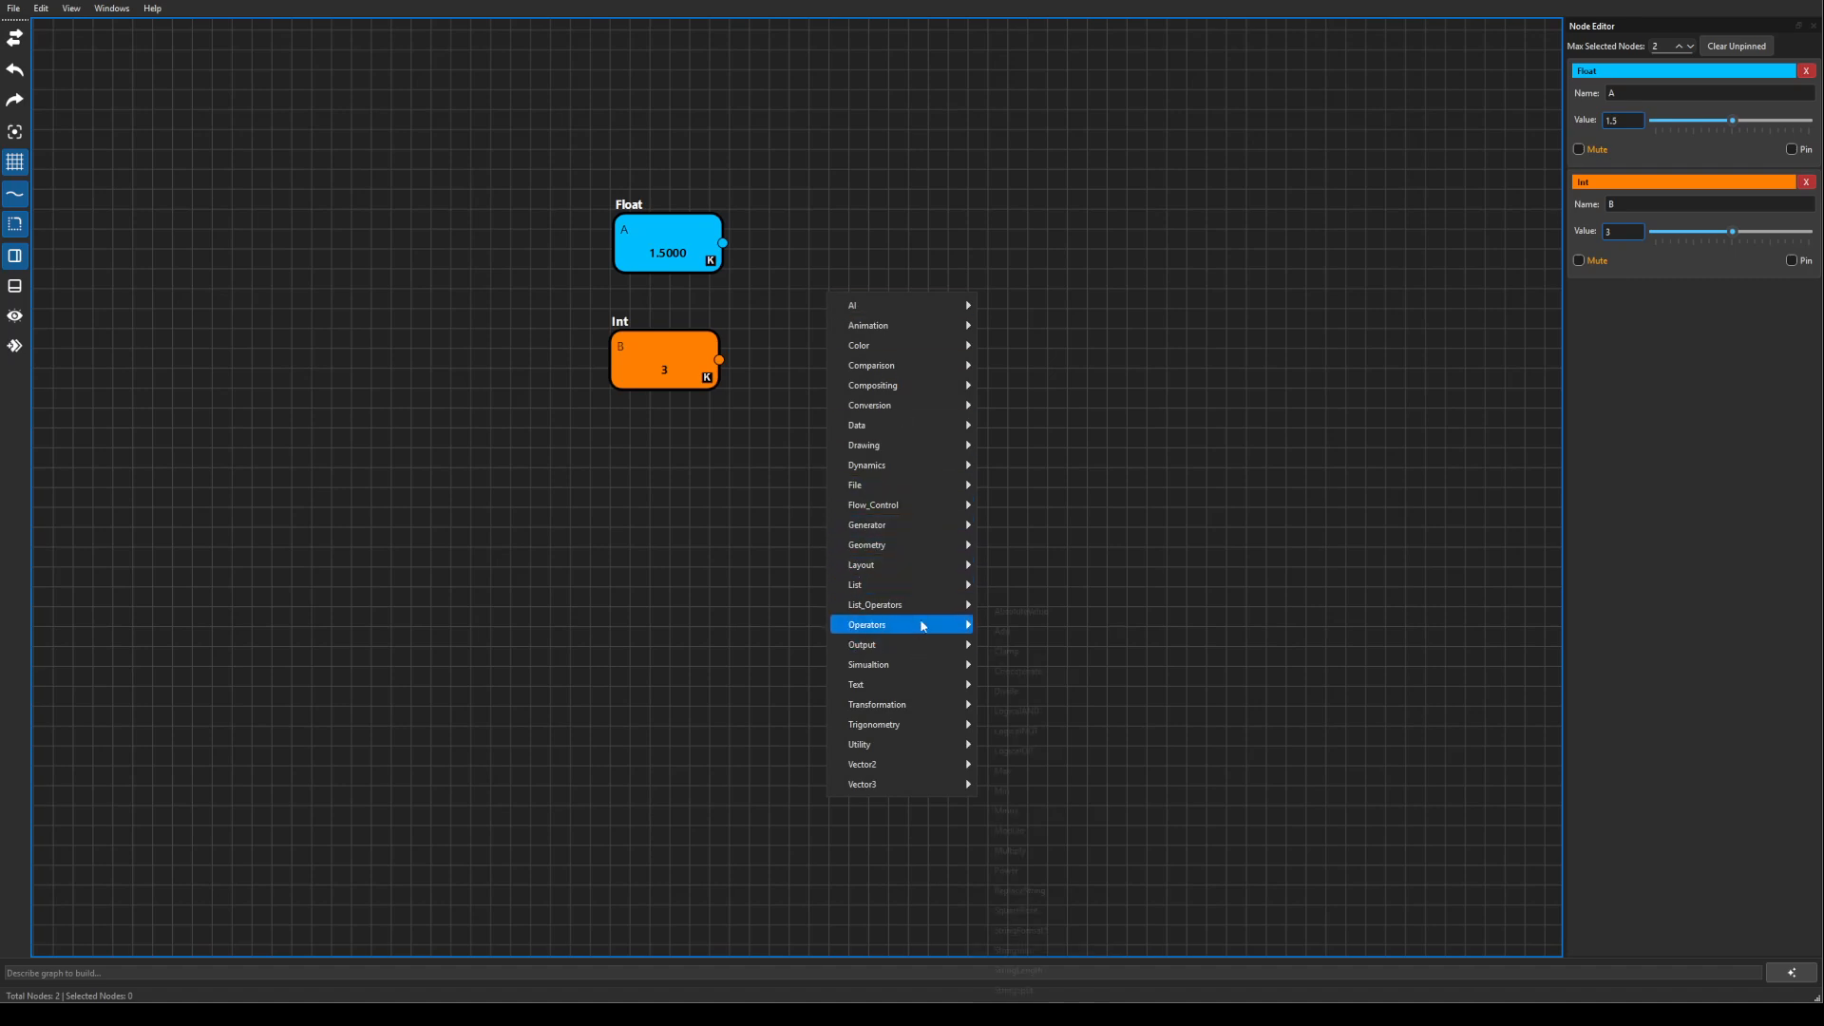
pyautogui.moveTo(967, 624)
pyautogui.click(862, 233)
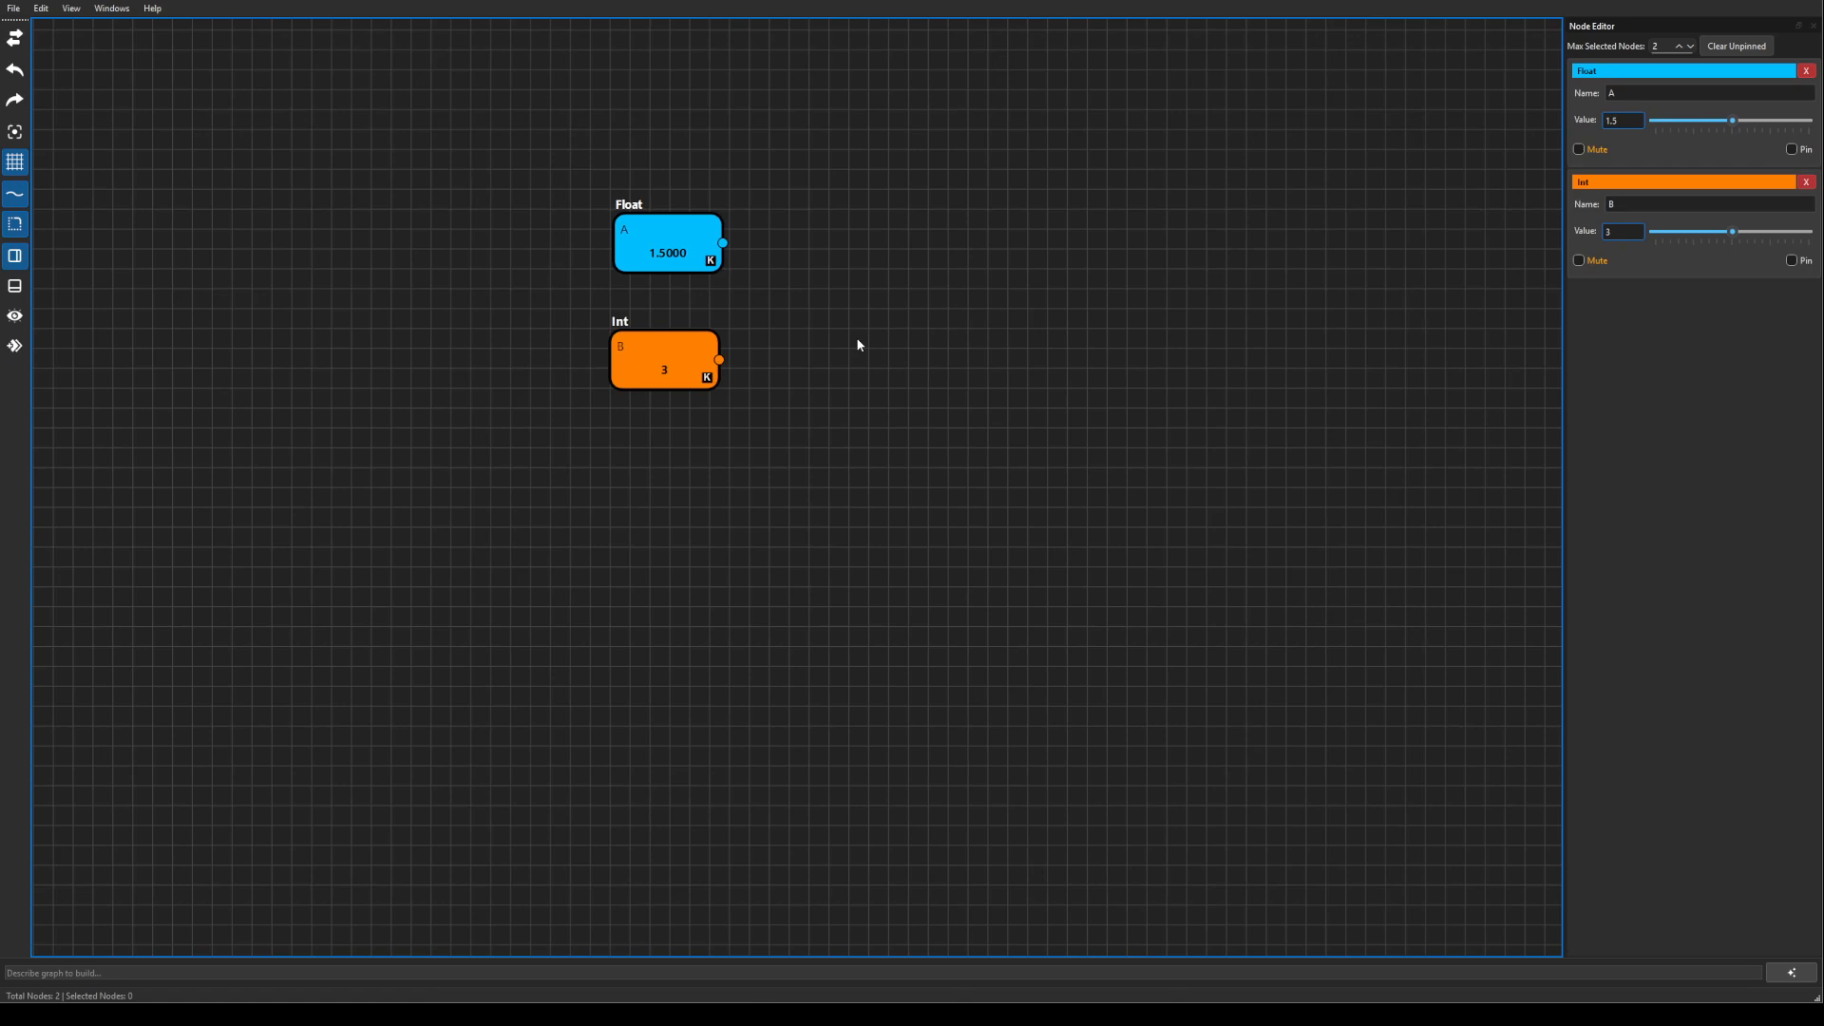
# Step: Search for "add", insert the Add node, and place it beside nodes A and B at a height between them
pyautogui.press('Tab')
pyautogui.write('add')
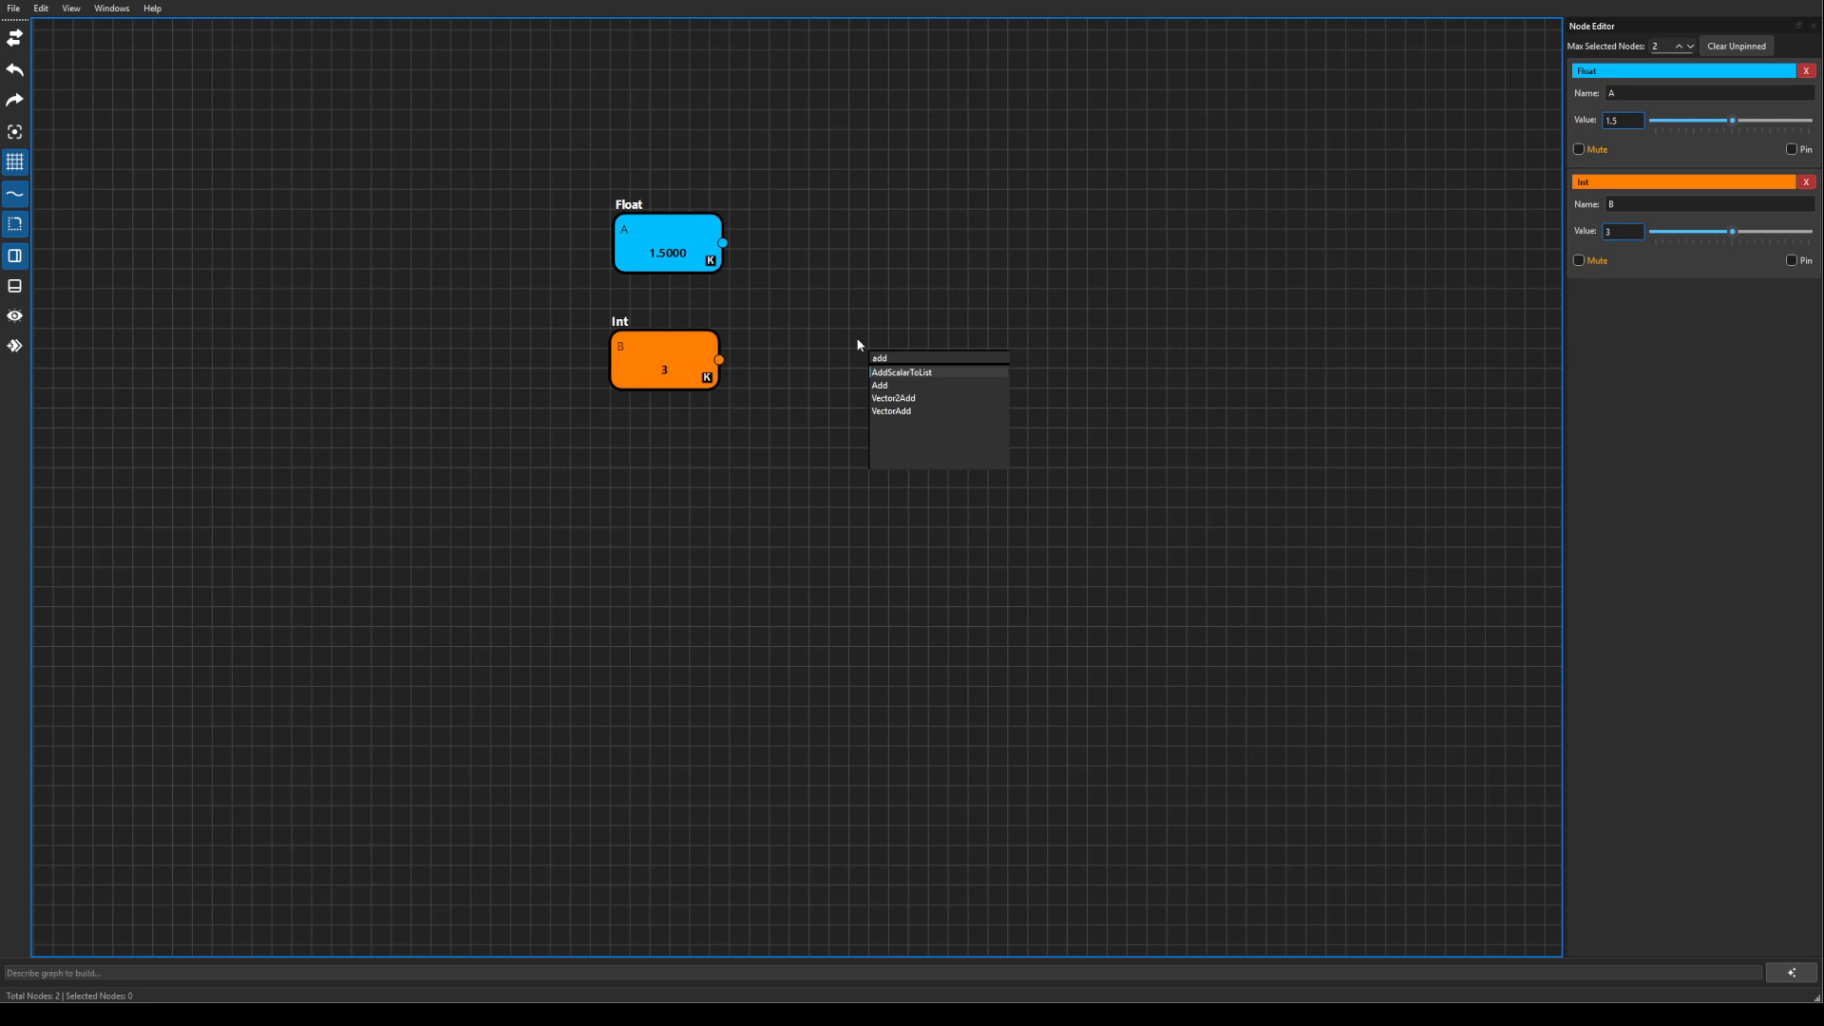
pyautogui.press('Down')
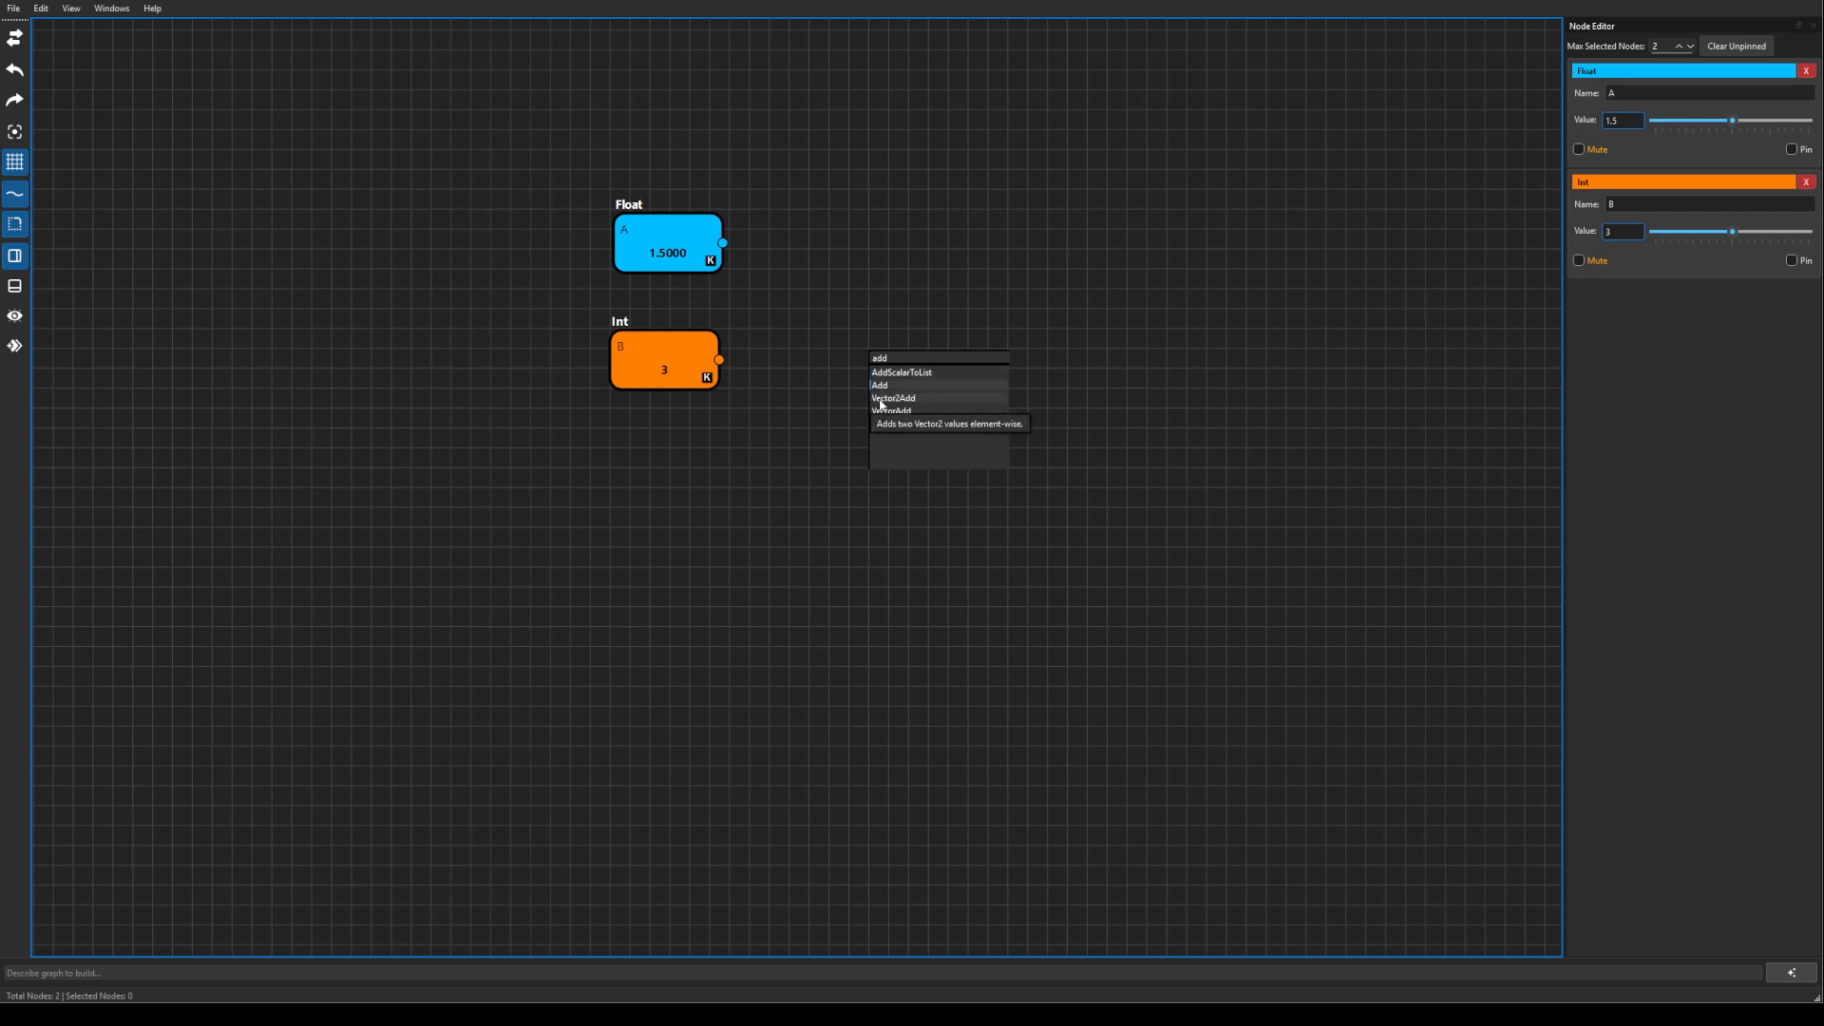
pyautogui.press('Down')
pyautogui.press('Down')
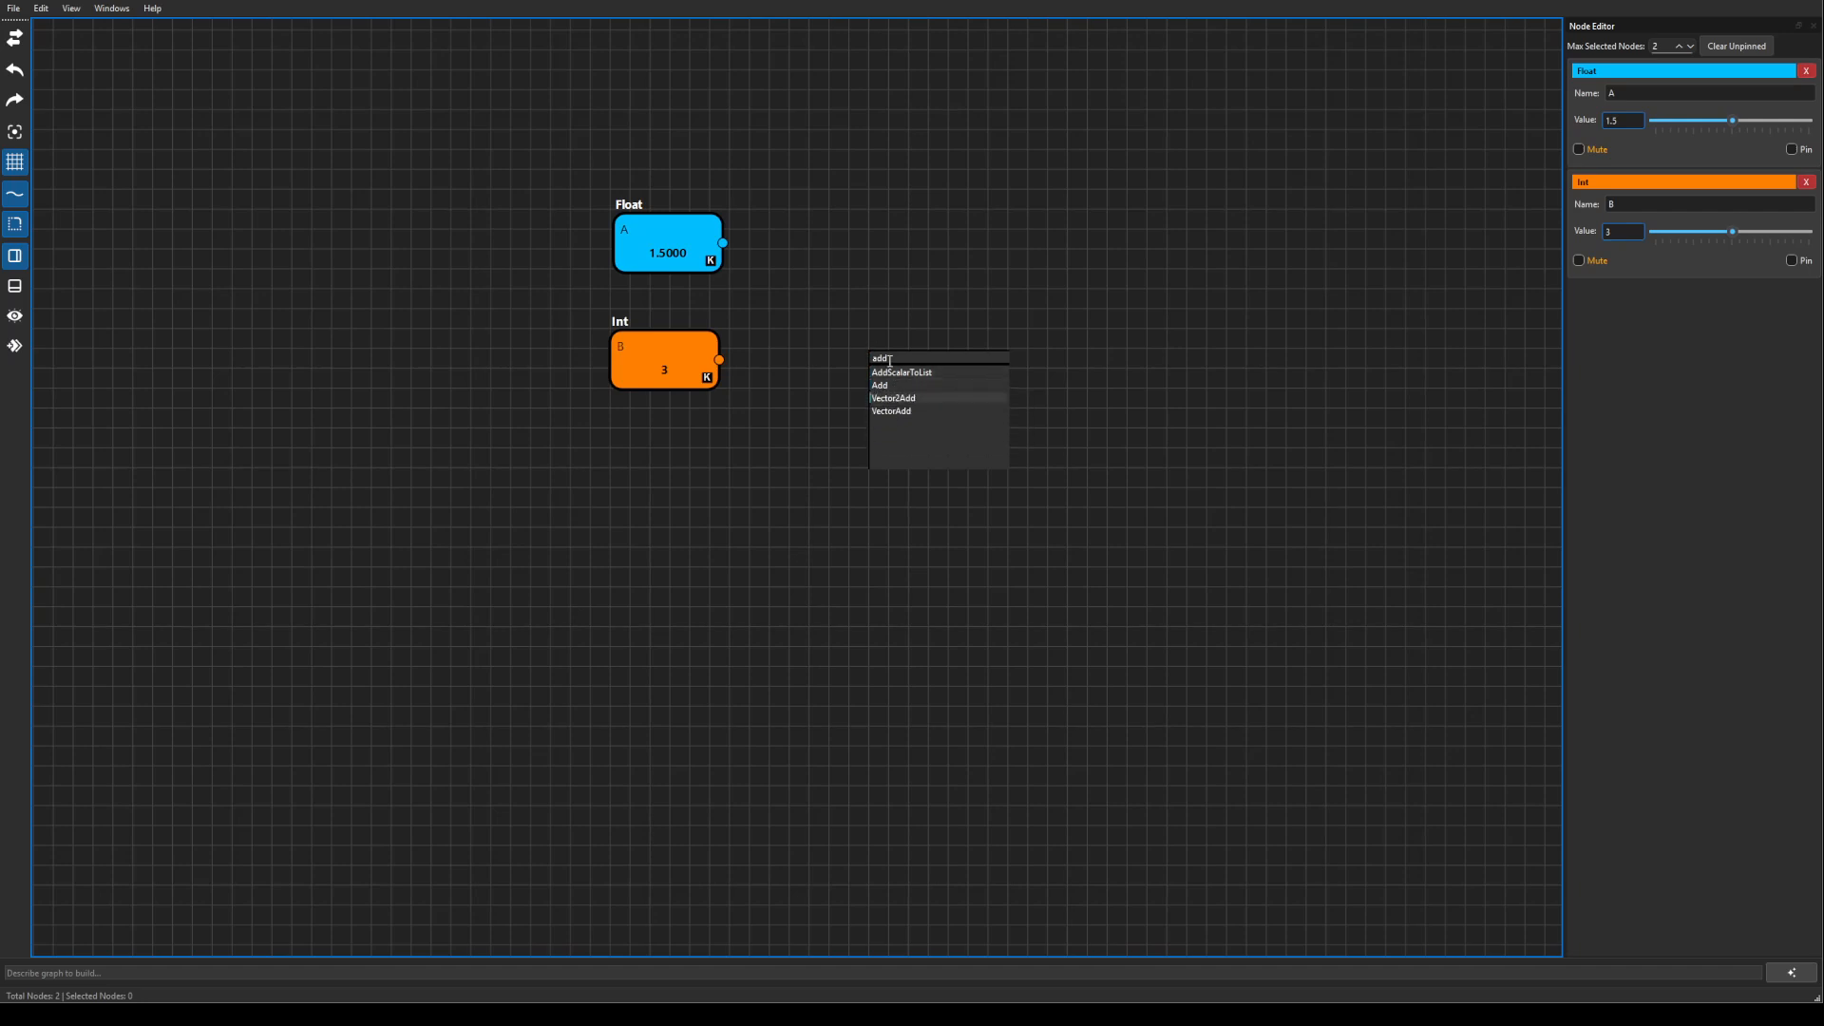
pyautogui.press('Up')
pyautogui.press('Up')
pyautogui.press('Return')
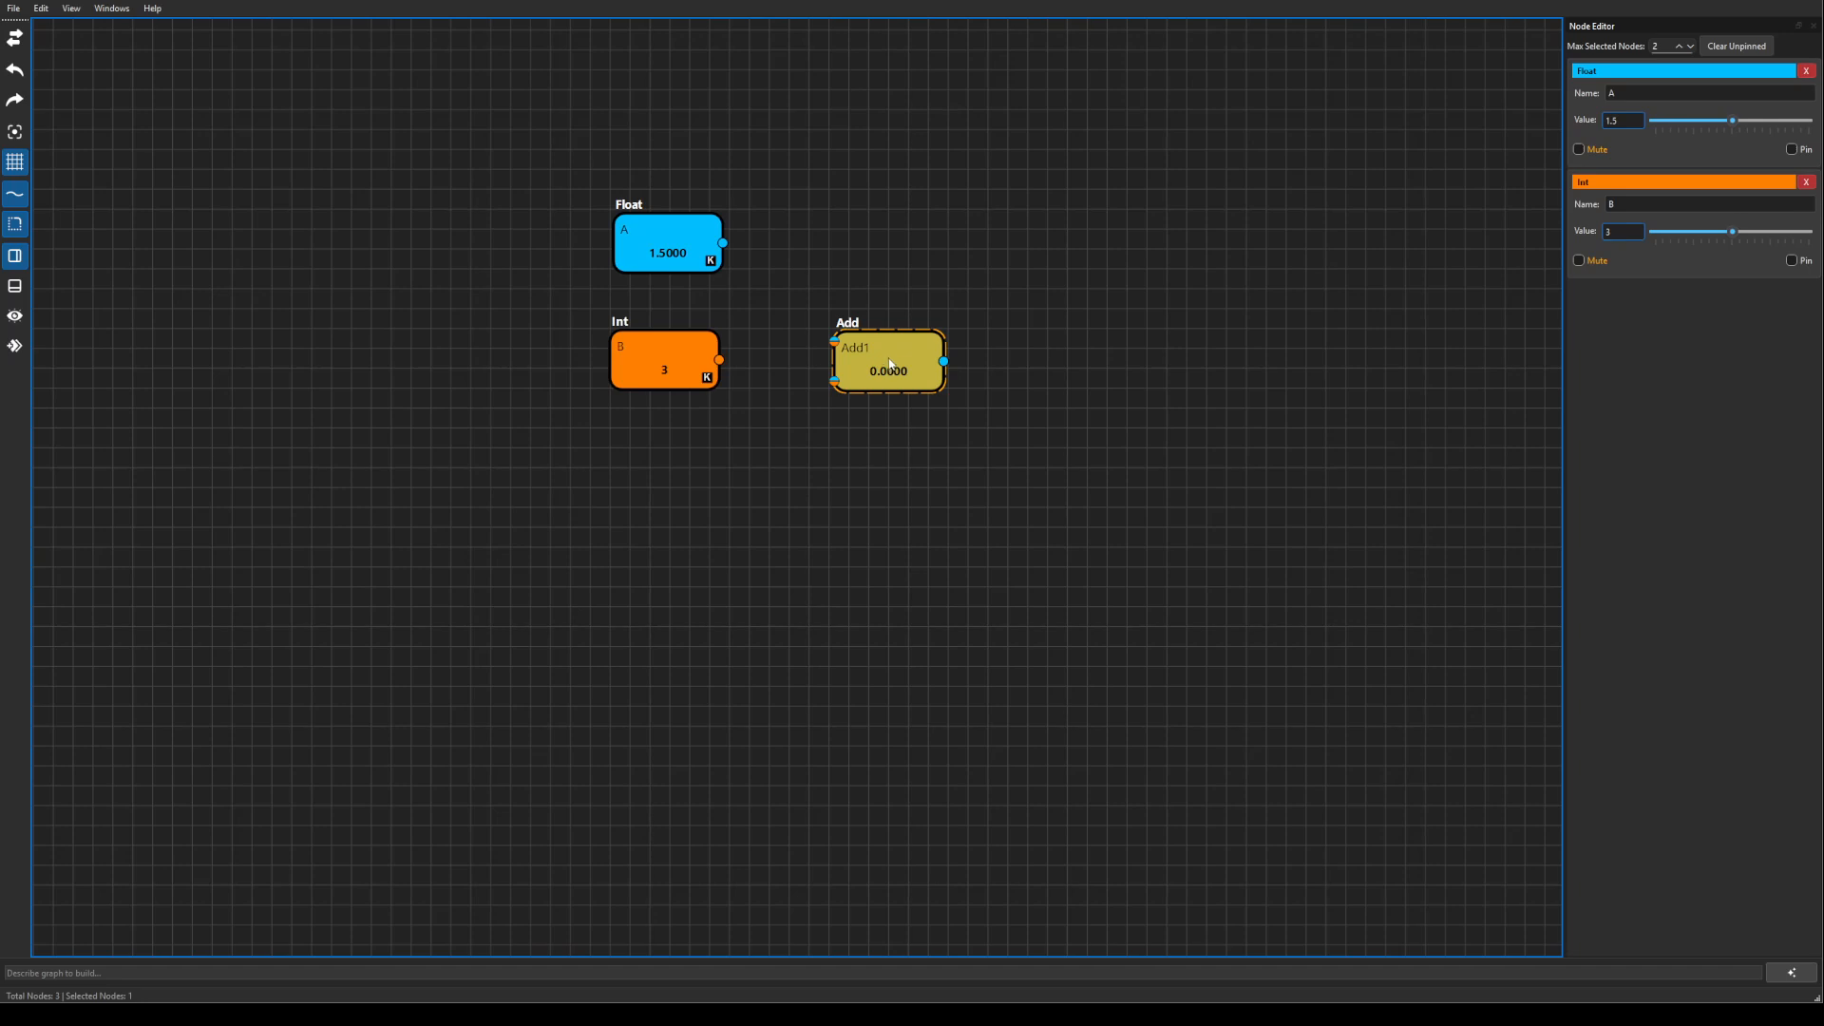
pyautogui.moveTo(891, 365); pyautogui.dragTo(879, 318)
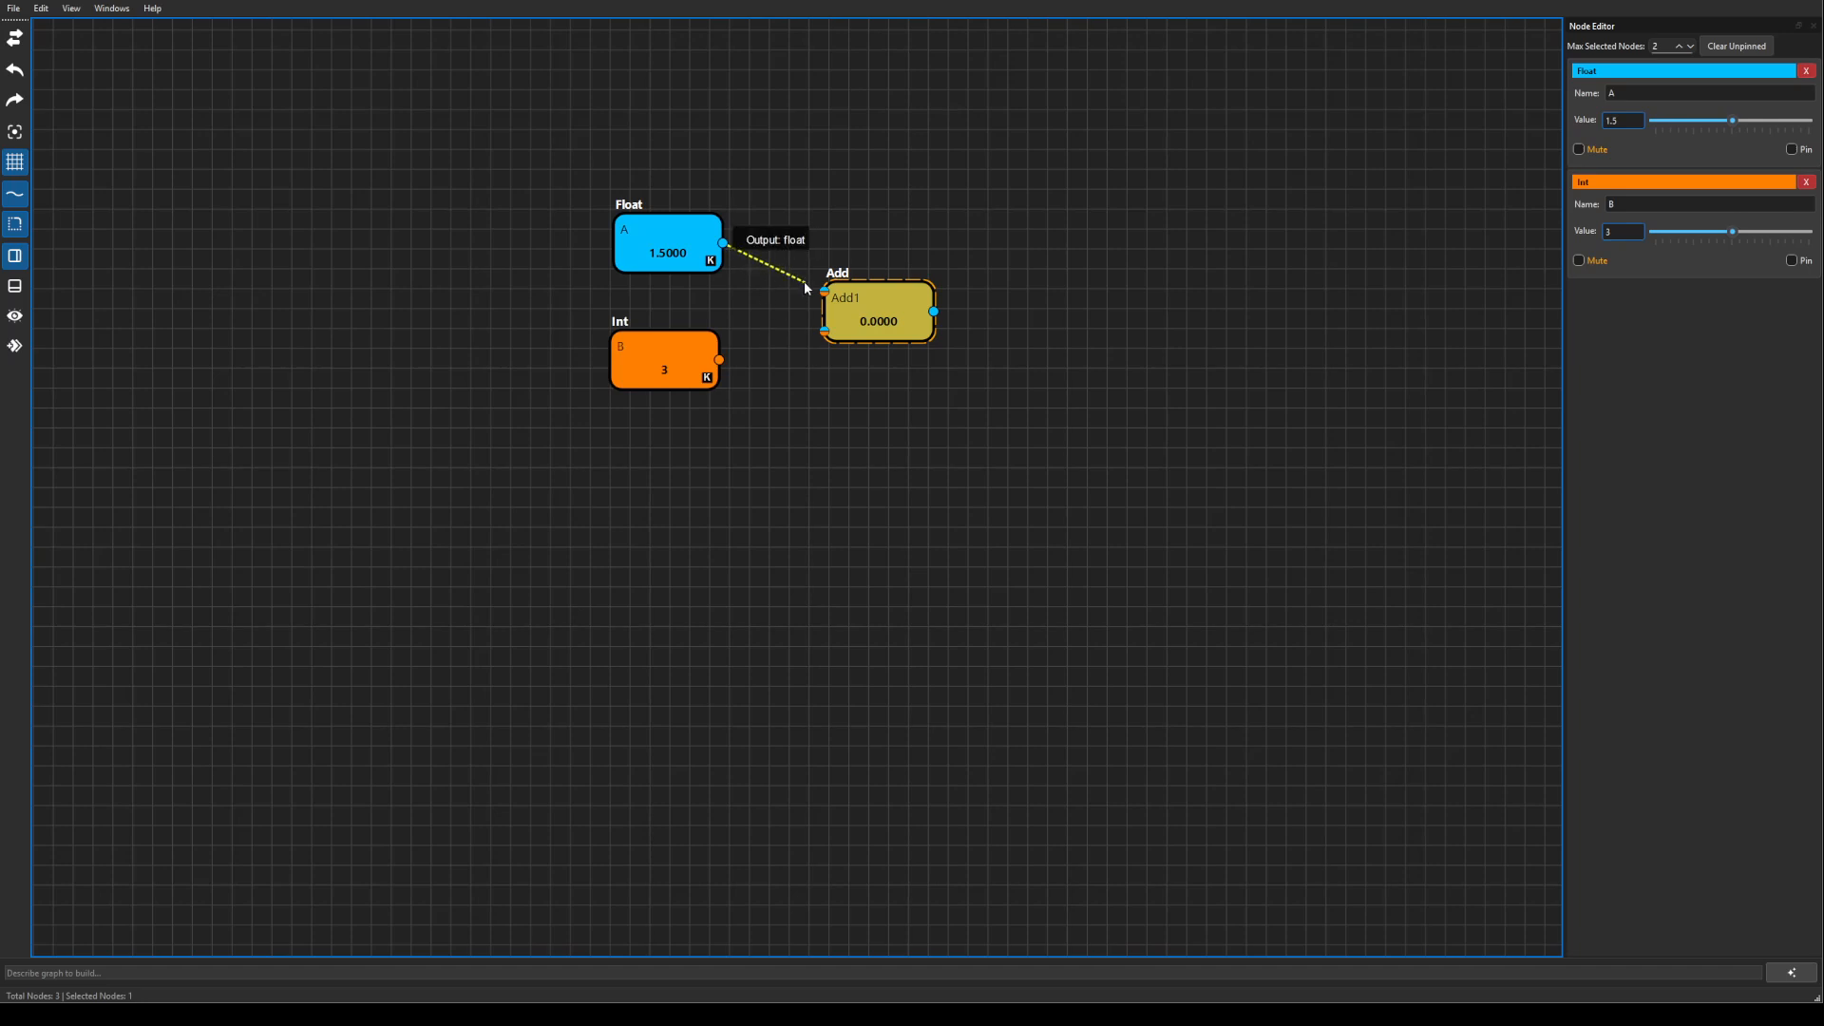
# Step: Connect the output of Float node A to the Add node's first input and the output of Int node B to its second input
pyautogui.moveTo(806, 288); pyautogui.dragTo(823, 292)
pyautogui.moveTo(785, 295)
pyautogui.mouseDown()
pyautogui.moveTo(794, 318)
pyautogui.moveTo(808, 298)
pyautogui.mouseUp()
pyautogui.moveTo(809, 297)
pyautogui.mouseDown()
pyautogui.moveTo(793, 311)
pyautogui.moveTo(817, 297)
pyautogui.mouseUp()
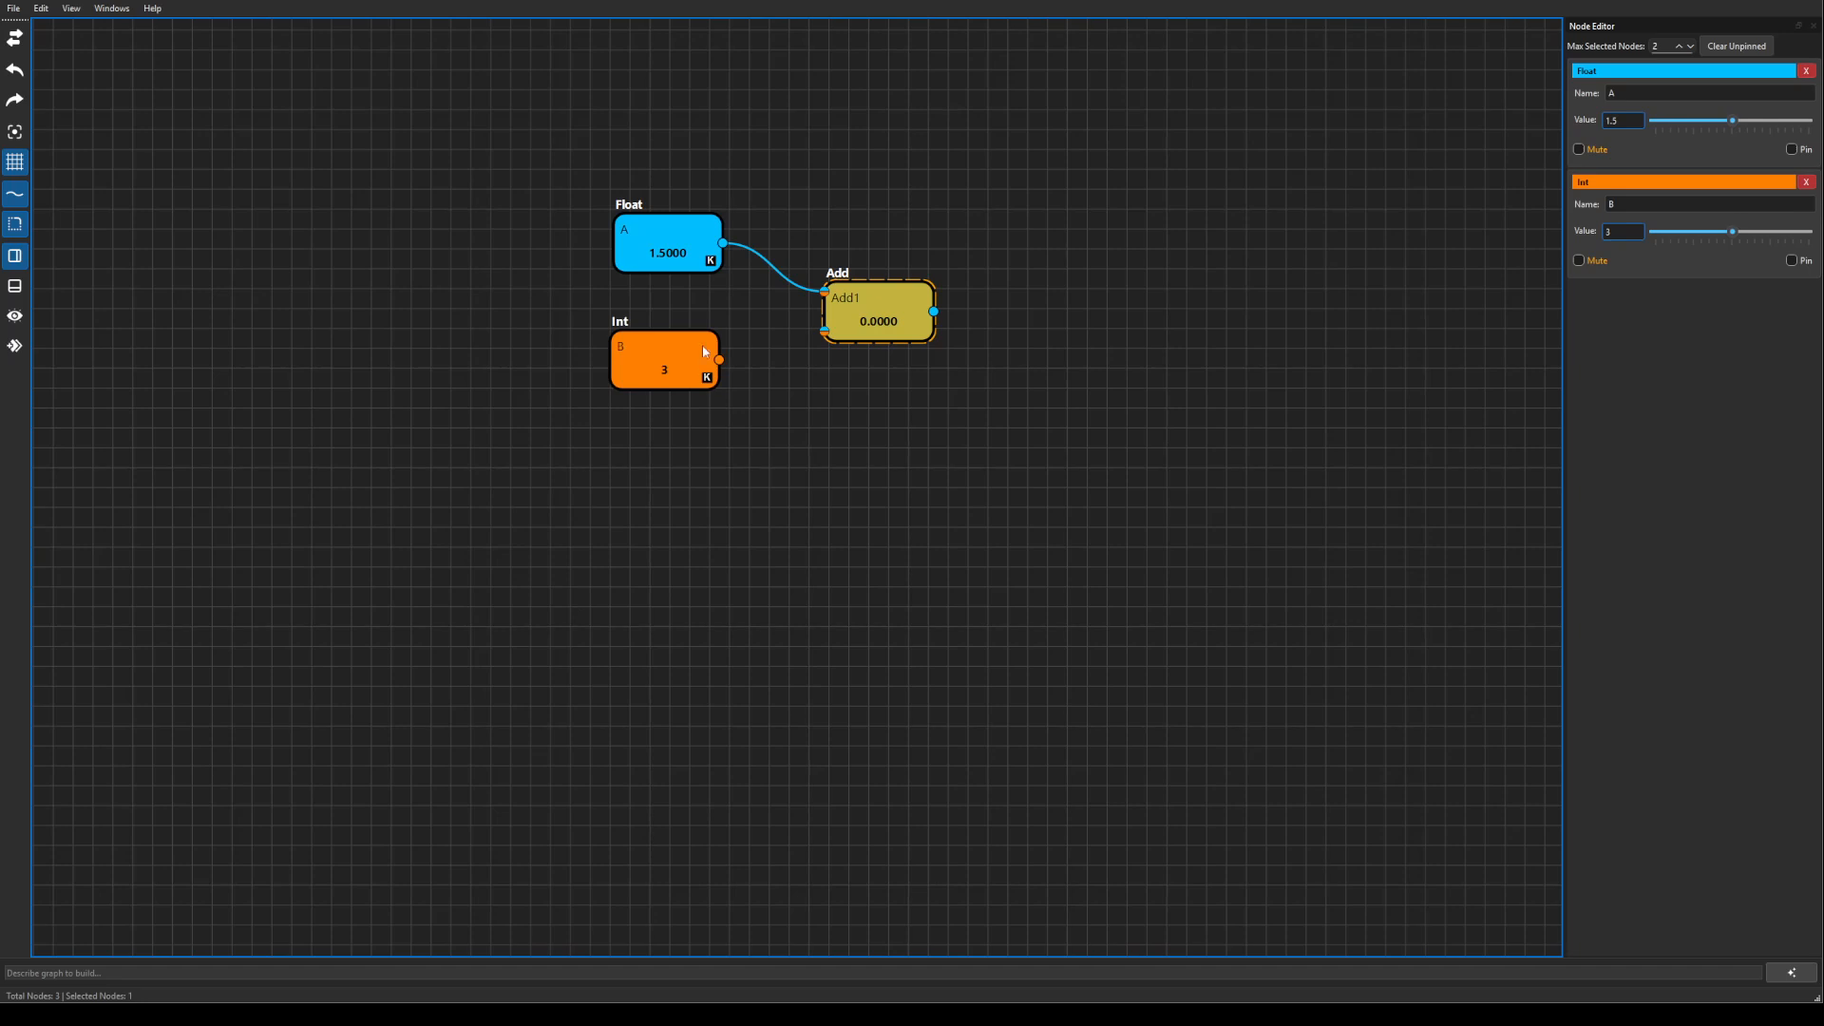
pyautogui.moveTo(722, 364); pyautogui.dragTo(798, 408)
pyautogui.moveTo(721, 363); pyautogui.dragTo(826, 332)
# Step: Add a Multiply node from the Add node's output, place it farther from Add, and connect Int node B to its second input
pyautogui.moveTo(935, 312); pyautogui.dragTo(1023, 427)
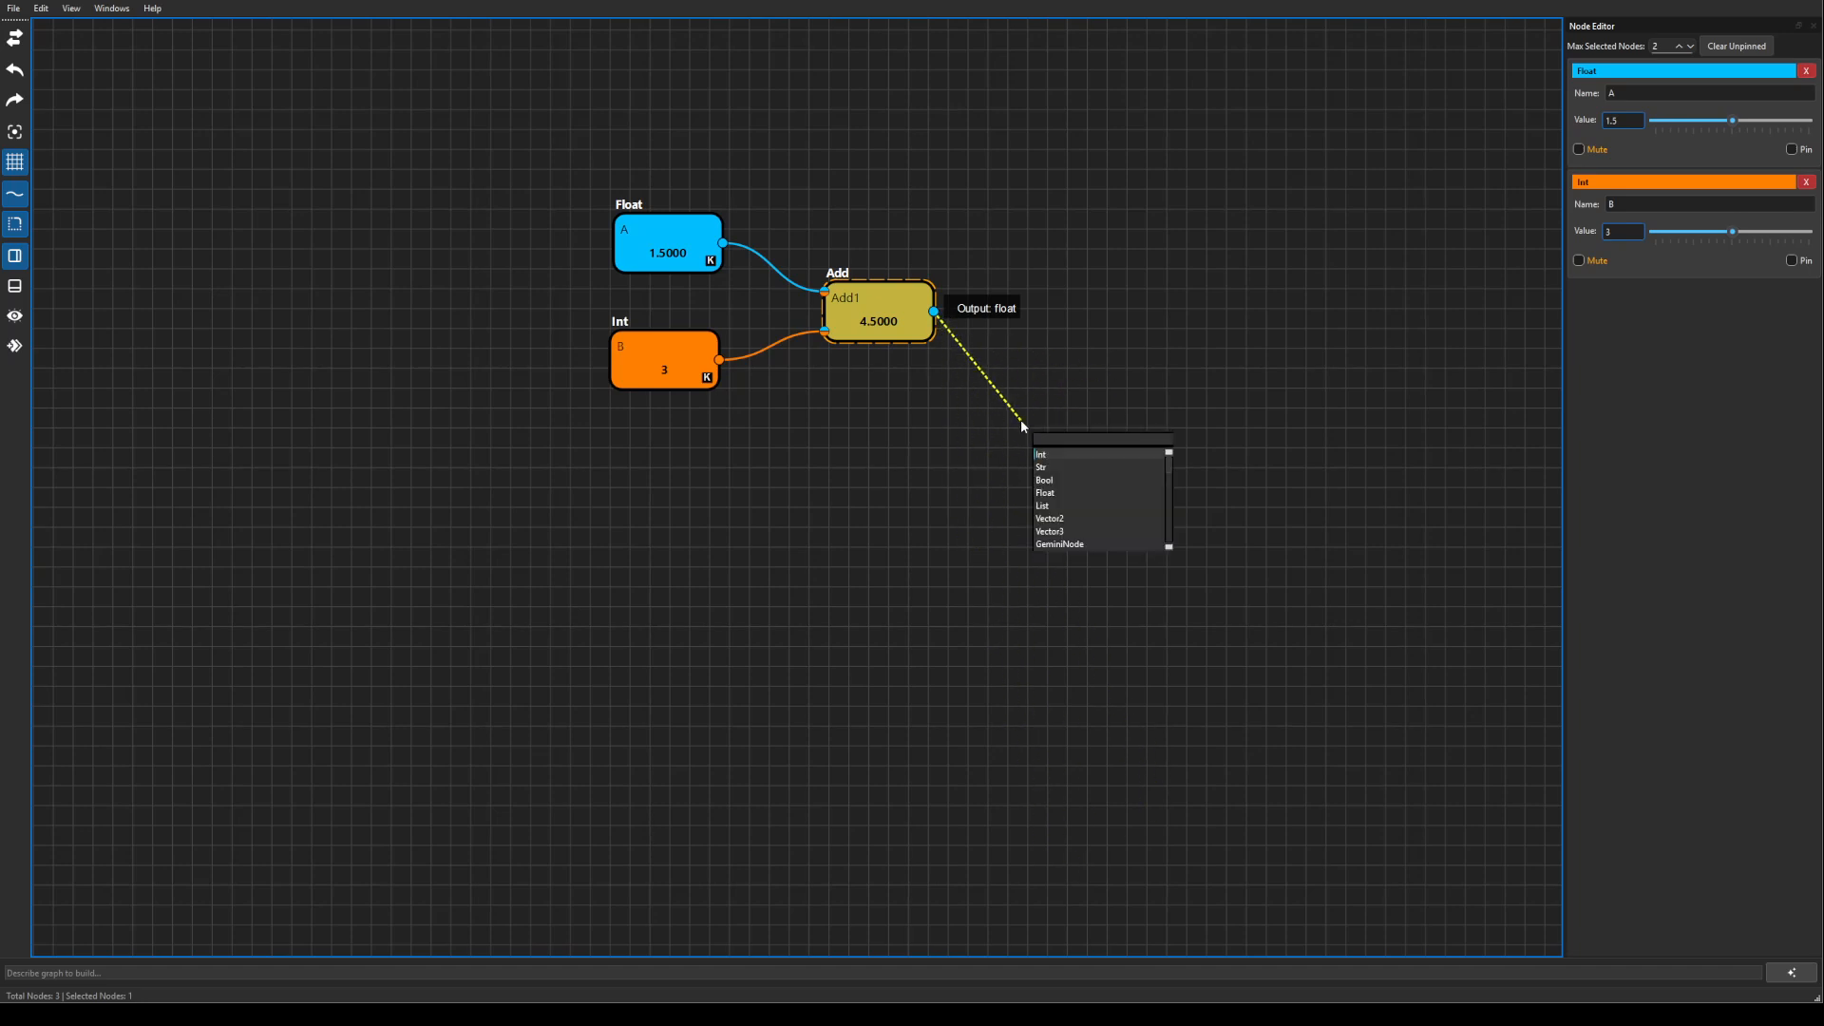
pyautogui.write('mul')
pyautogui.press('Down')
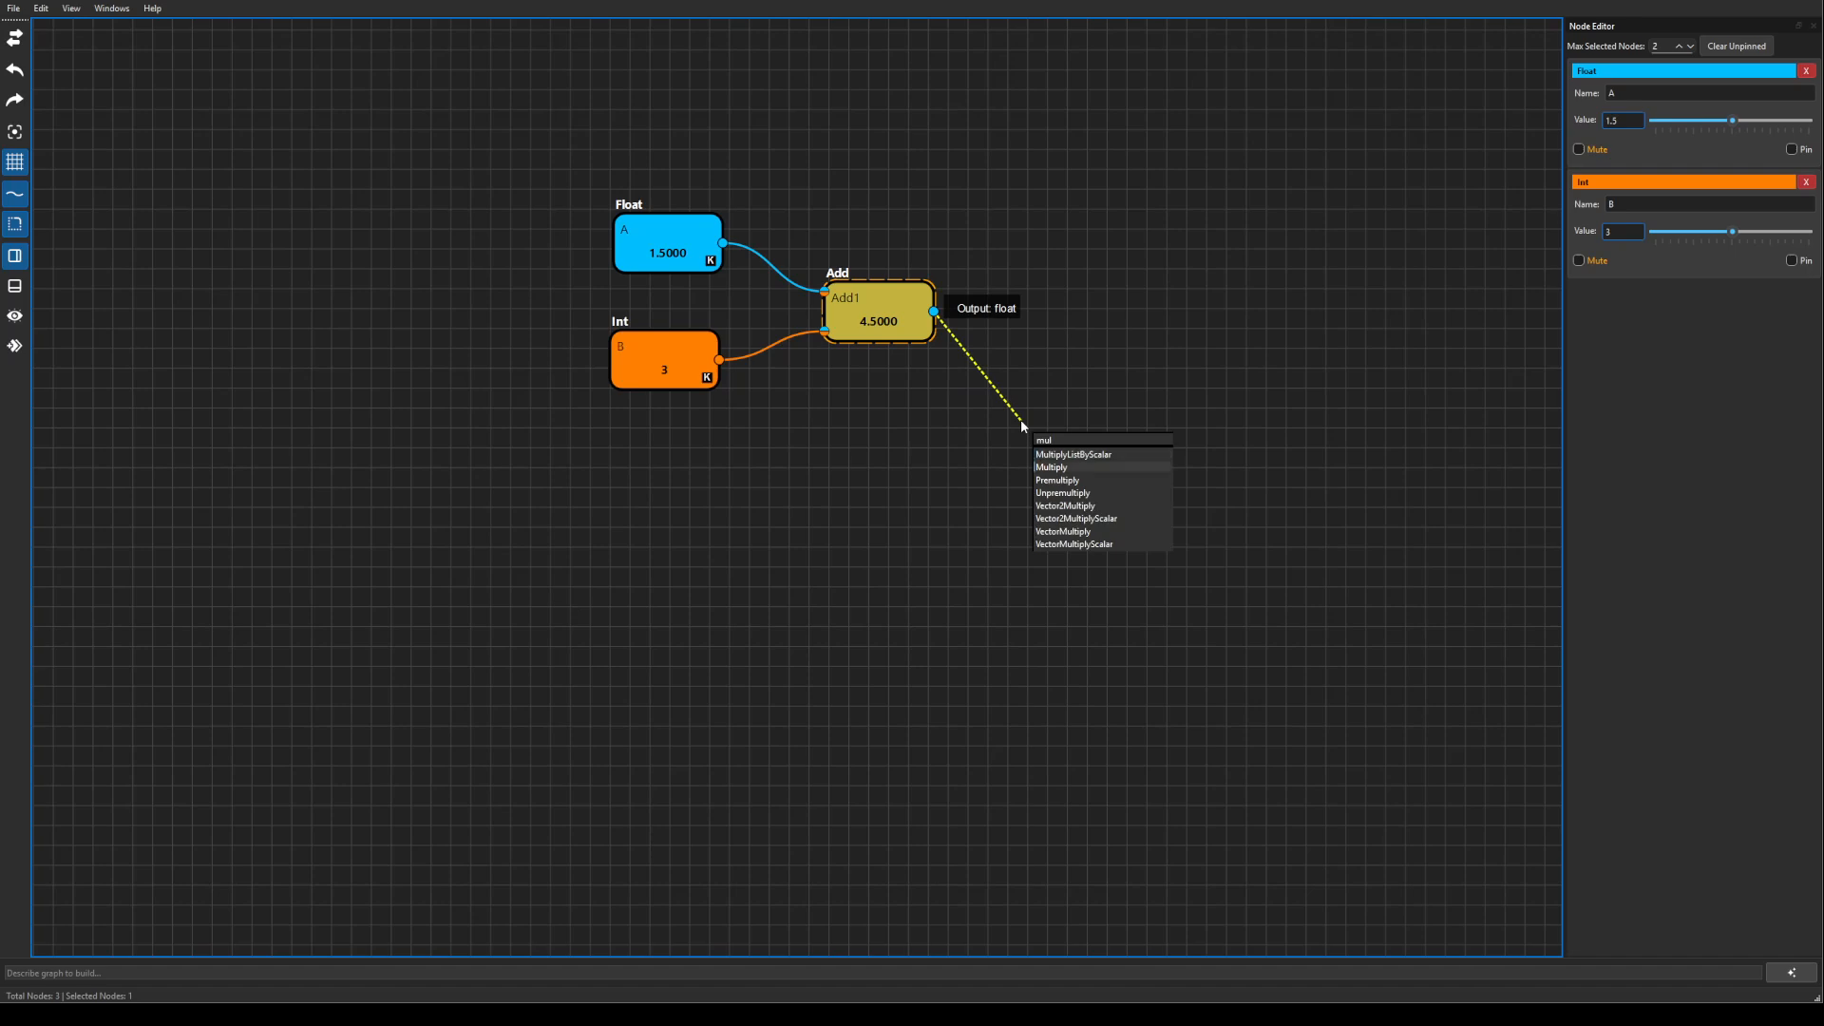
pyautogui.press('Return')
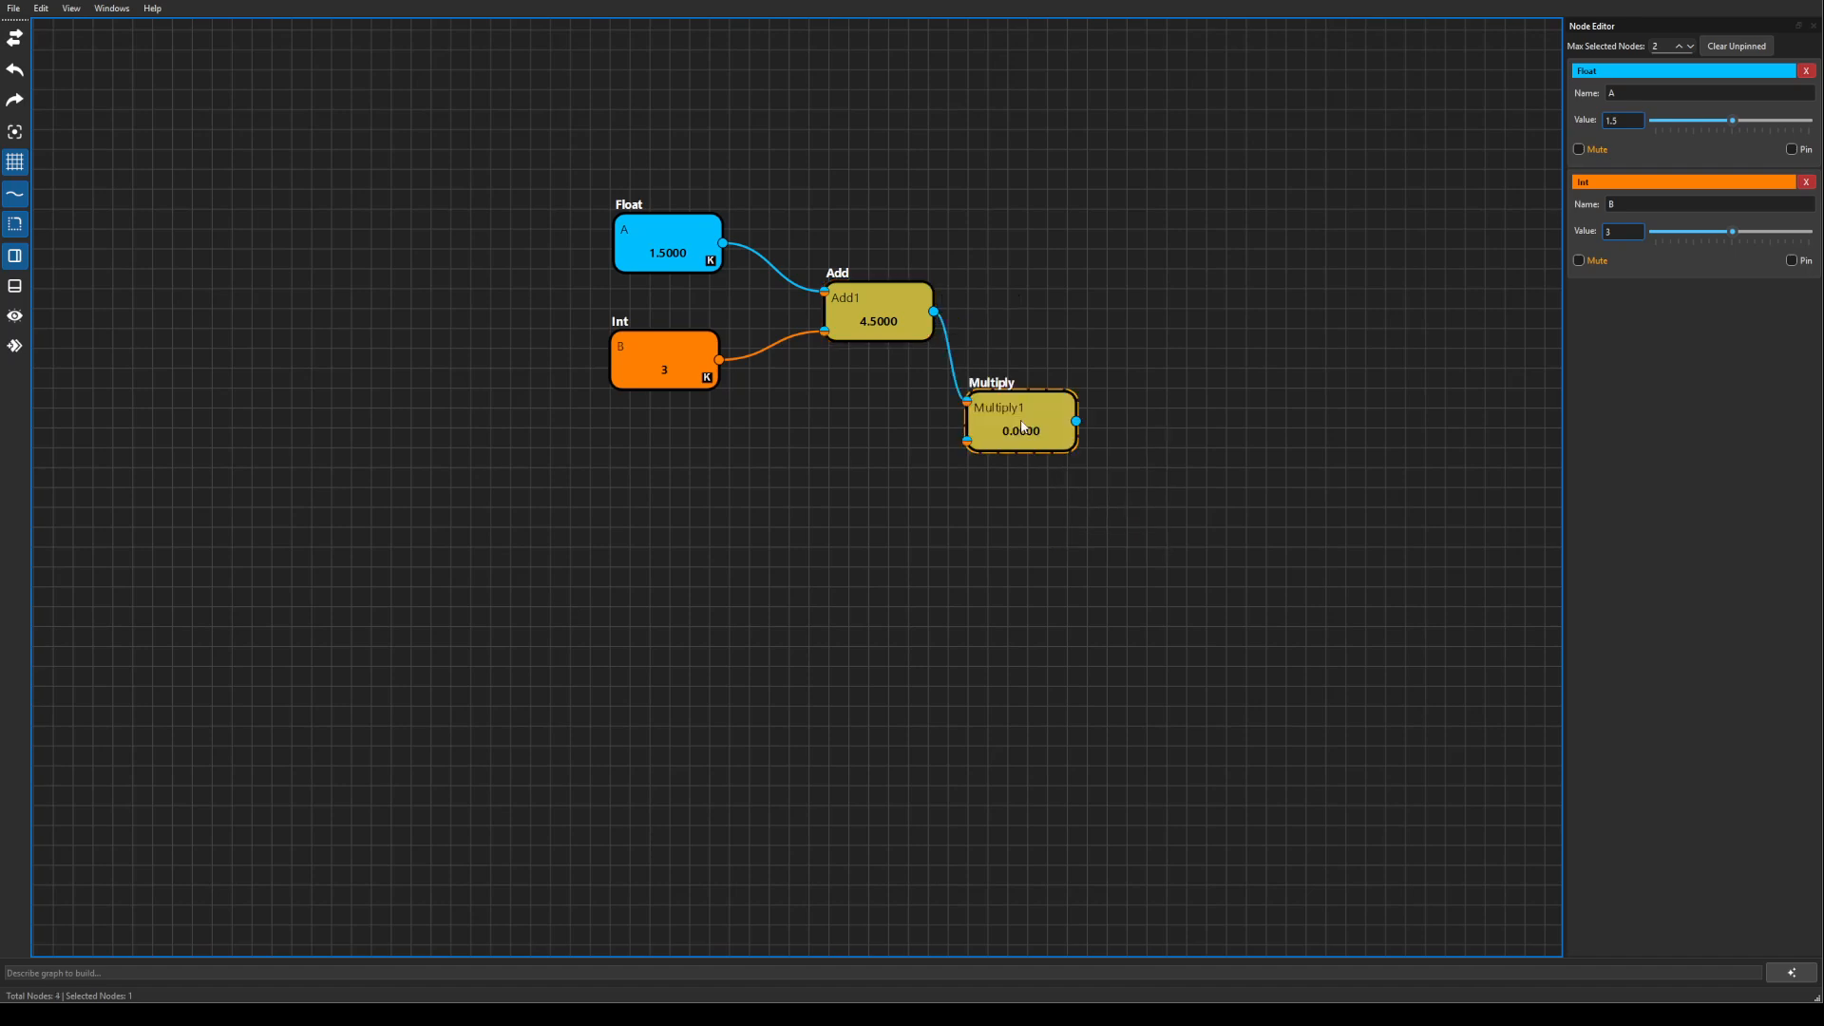
pyautogui.moveTo(1022, 426); pyautogui.dragTo(1148, 427)
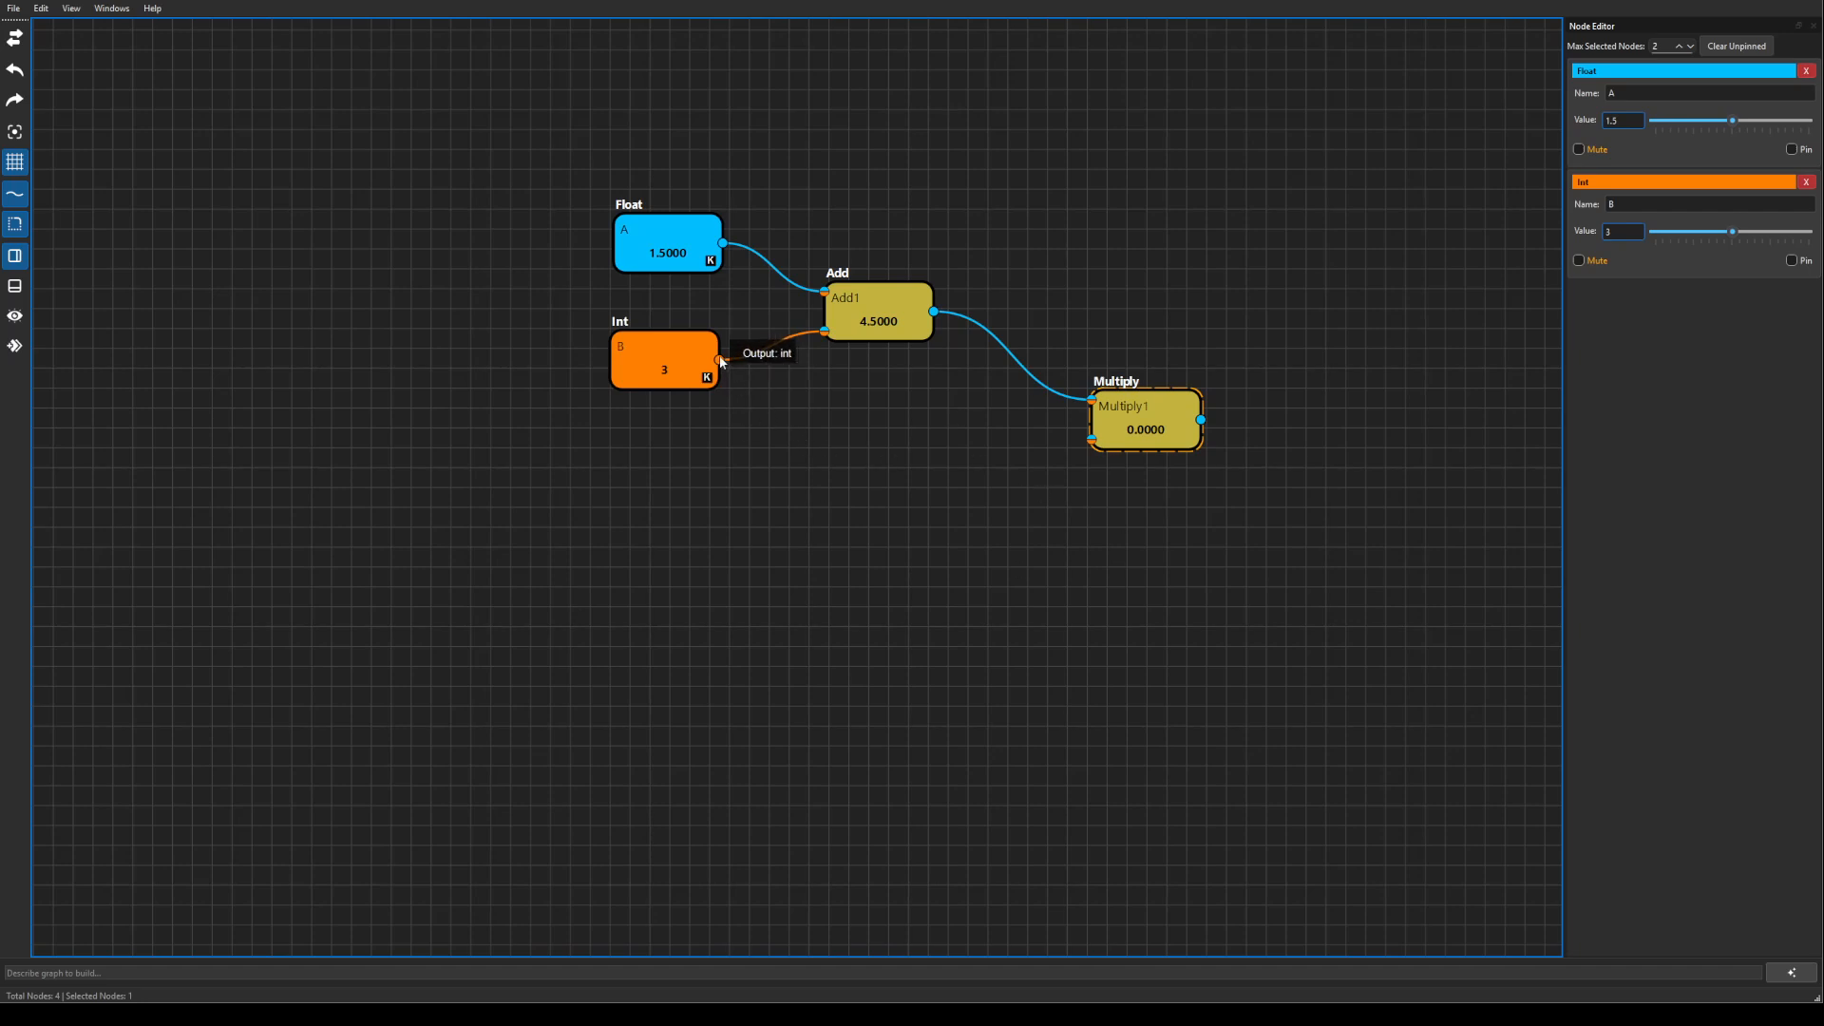
pyautogui.moveTo(720, 359); pyautogui.dragTo(1089, 443)
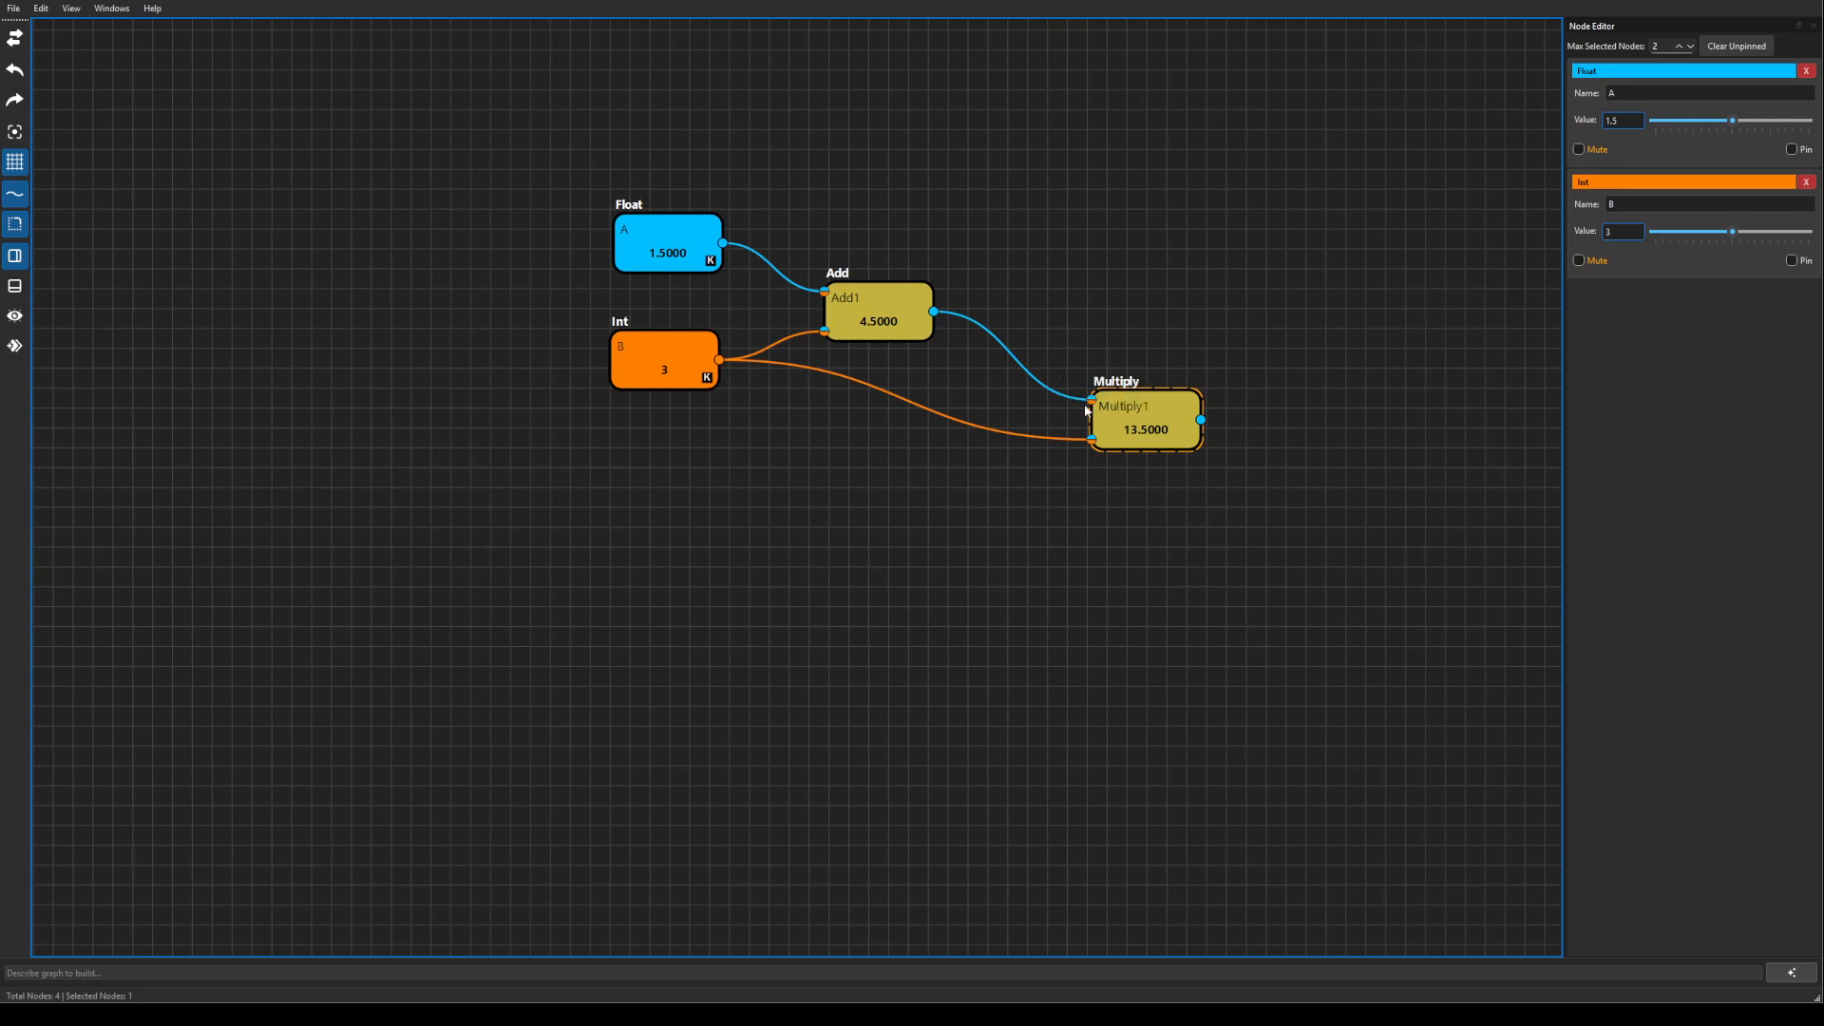
# Step: Try detaching both Multiply inputs individually and by cutting across the wires, undoing the disconnections each time
pyautogui.moveTo(1092, 400); pyautogui.dragTo(879, 525)
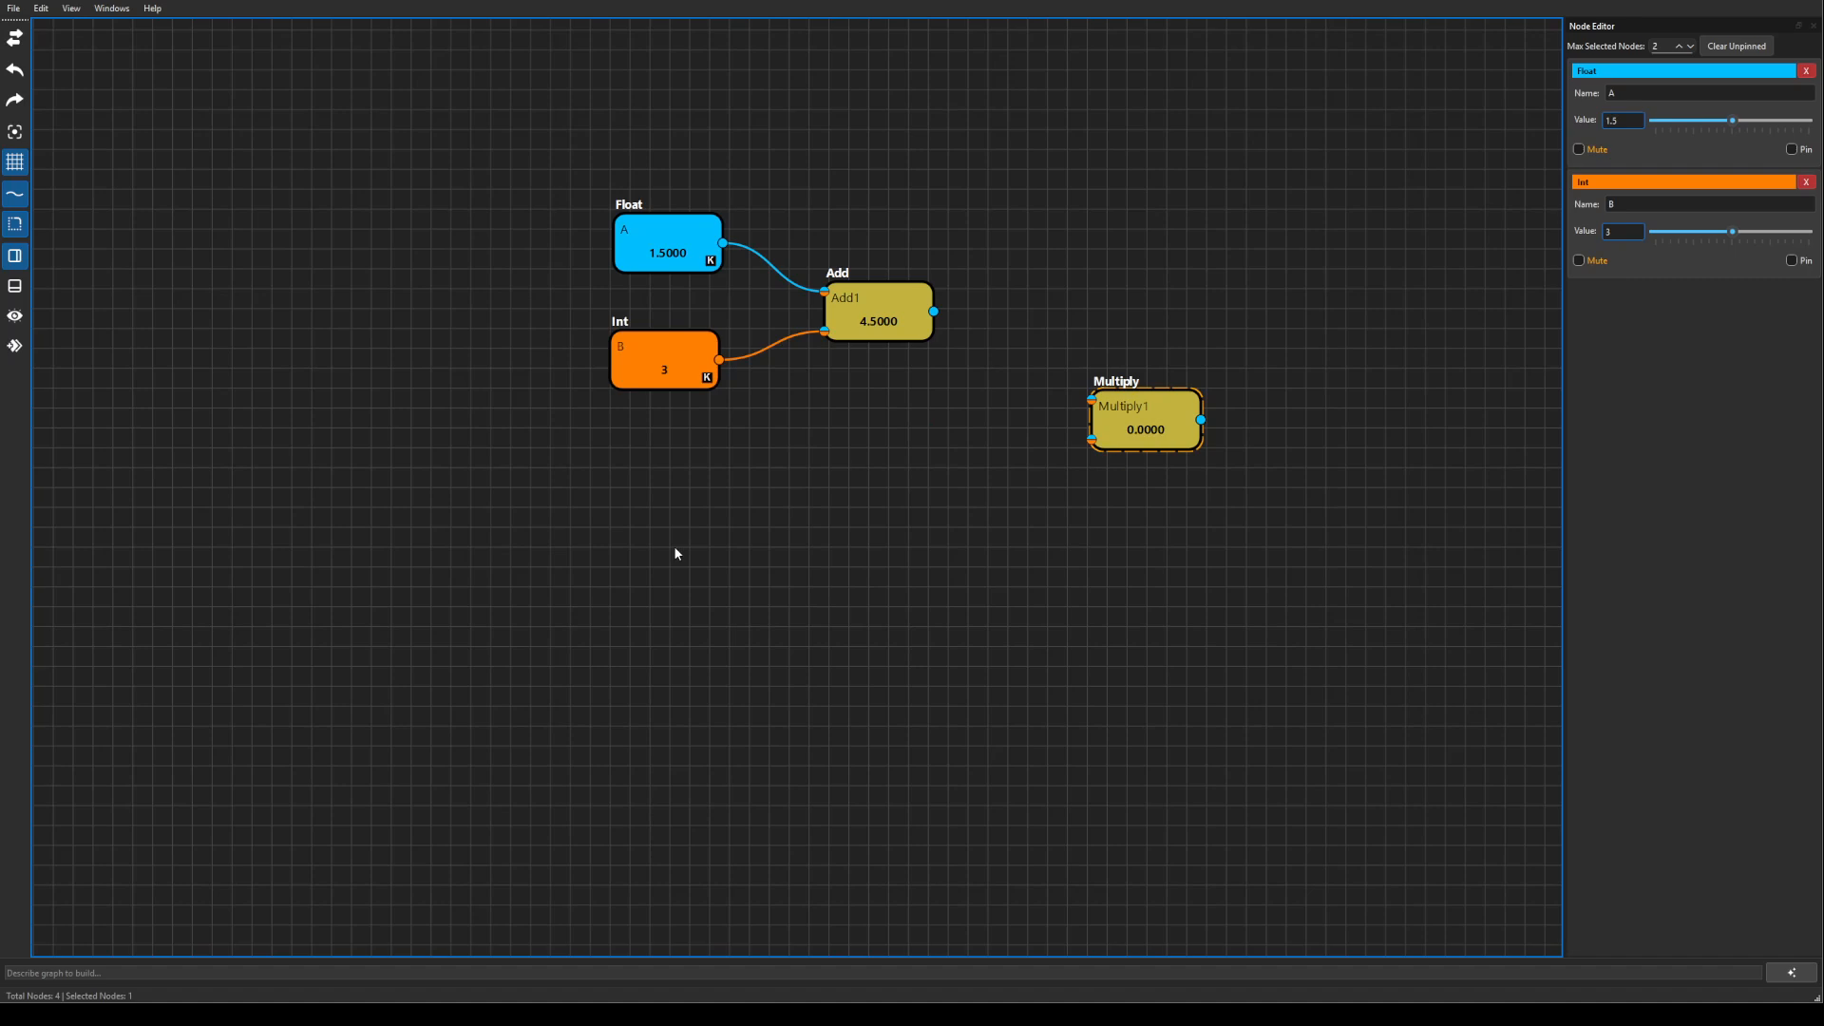
pyautogui.hotkey('ctrl', 'z')
pyautogui.hotkey('ctrl', 'z')
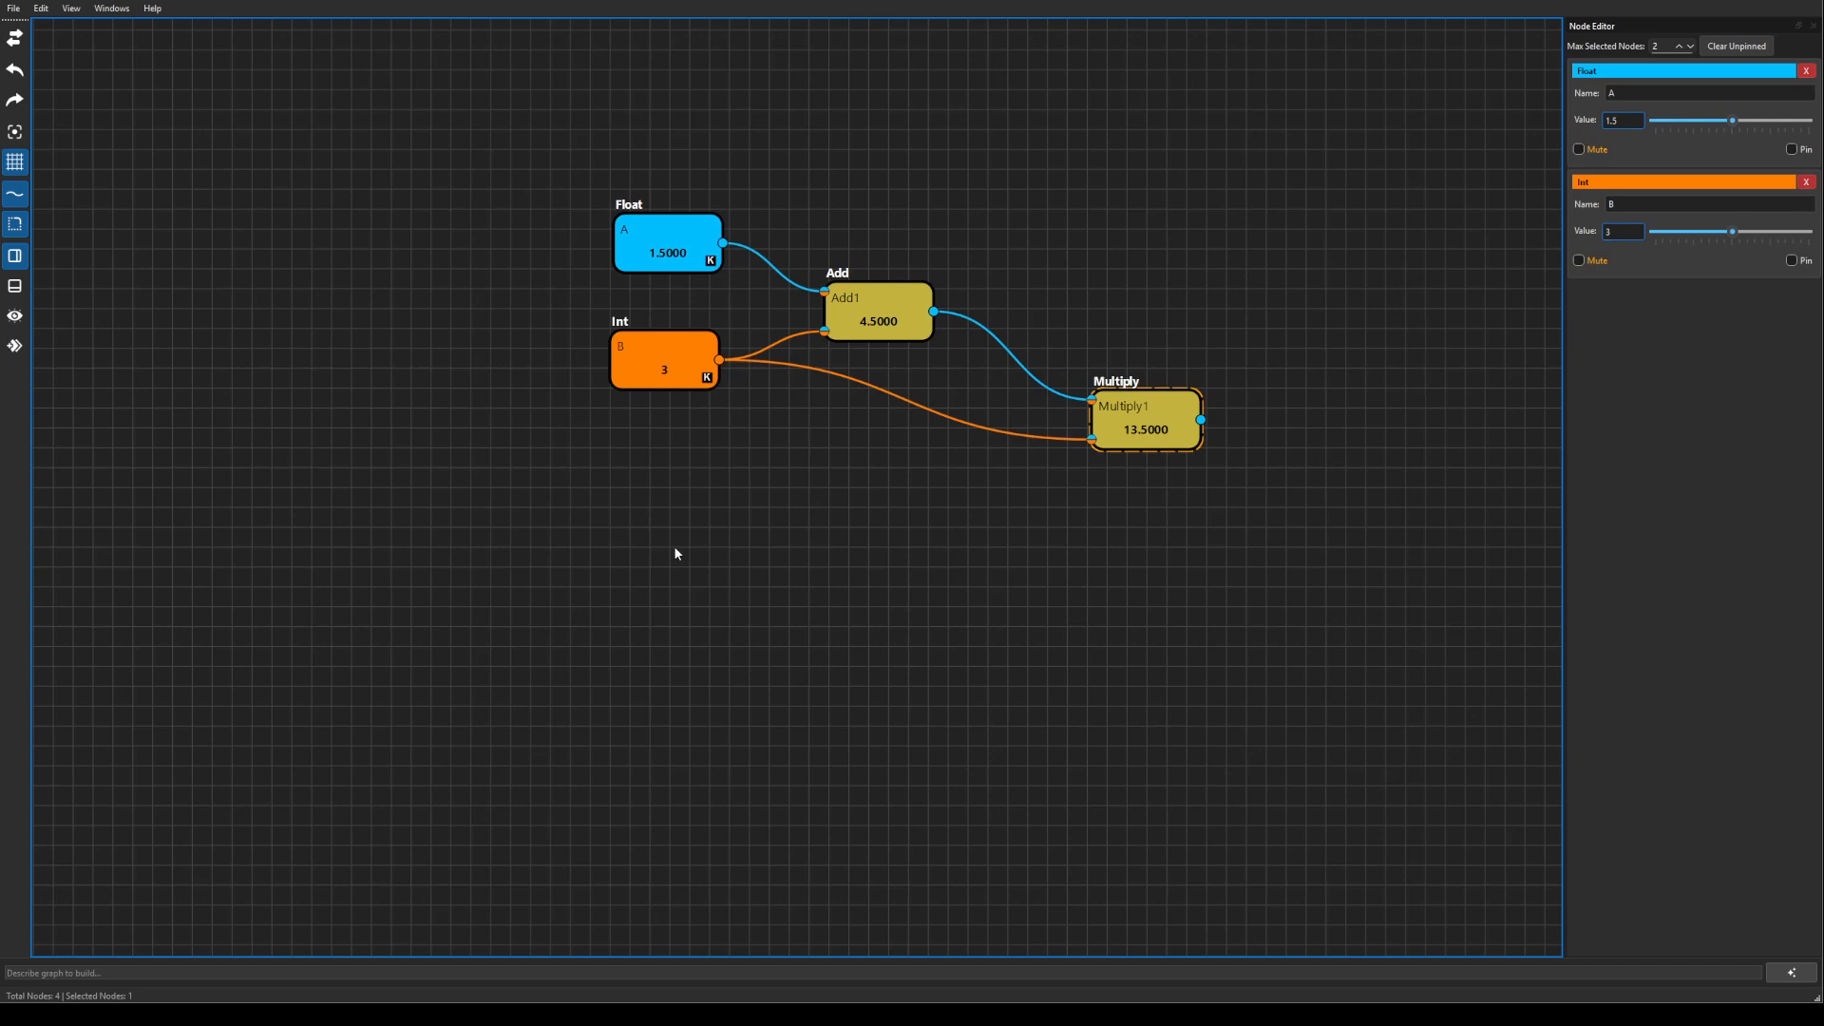
pyautogui.hotkey('ctrl', 'y')
pyautogui.hotkey('ctrl', 'y')
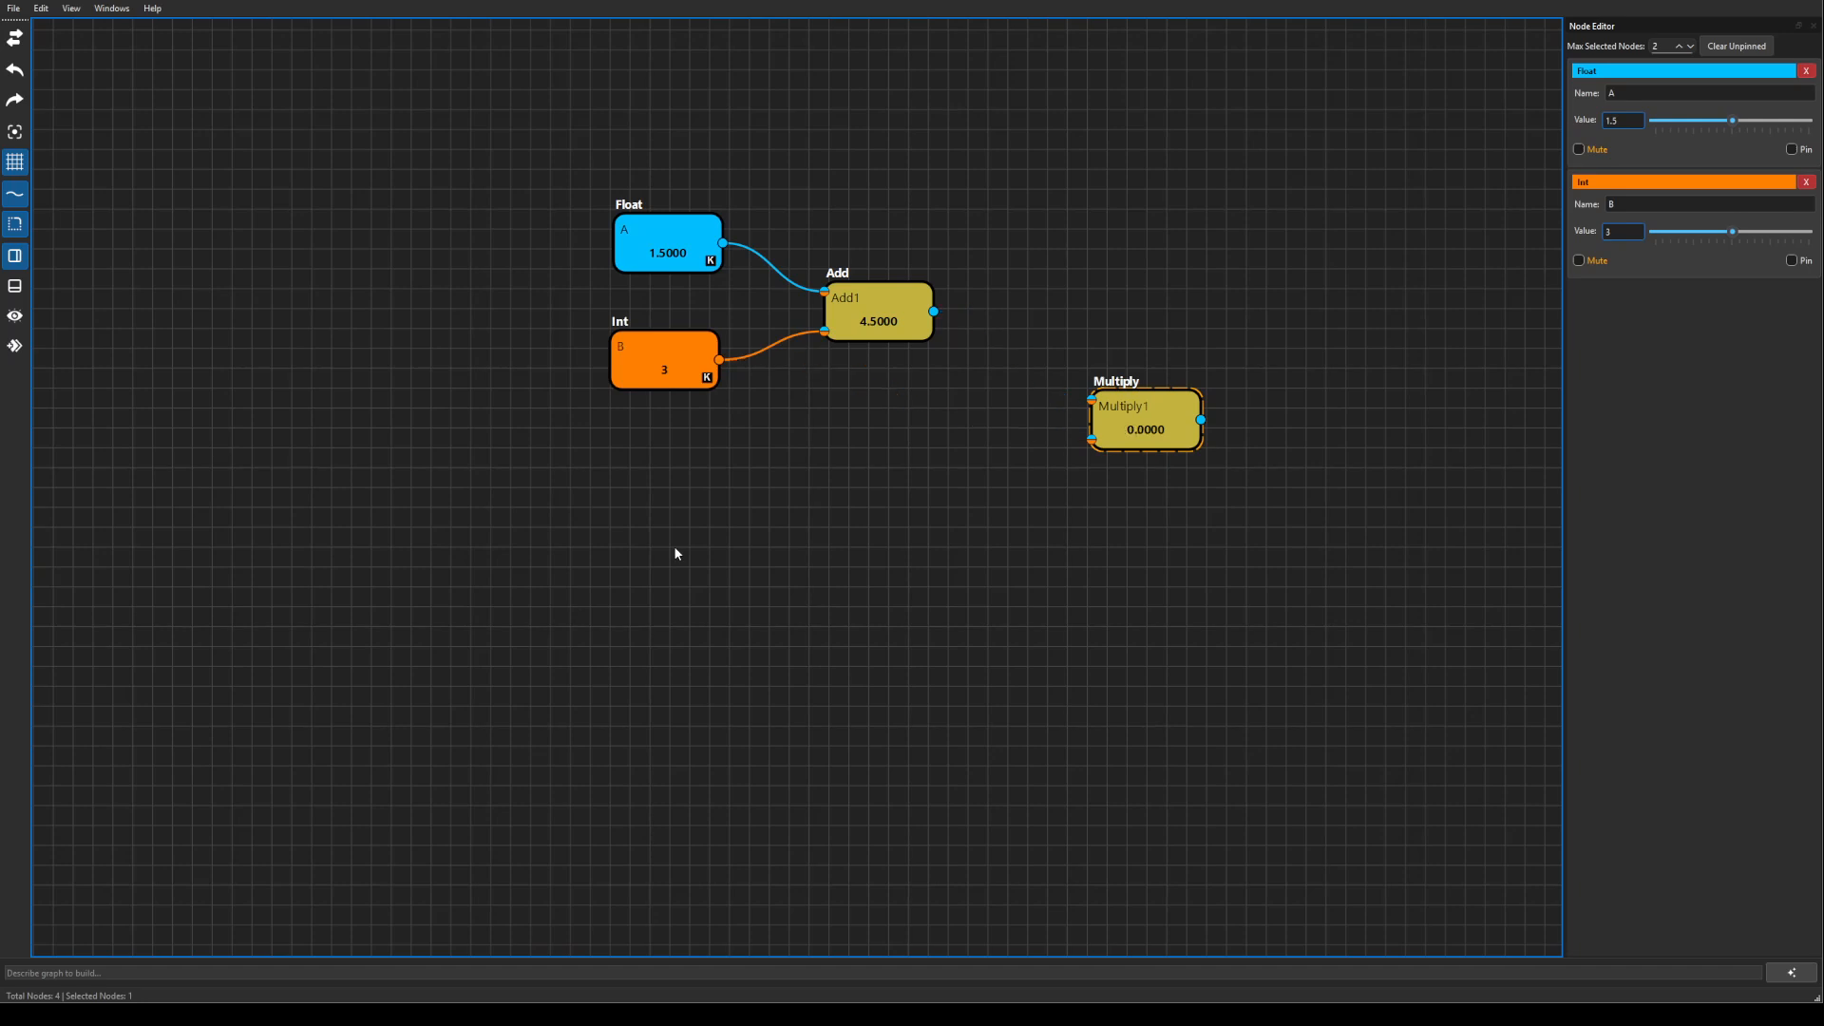
pyautogui.hotkey('ctrl', 'z')
pyautogui.hotkey('ctrl', 'z')
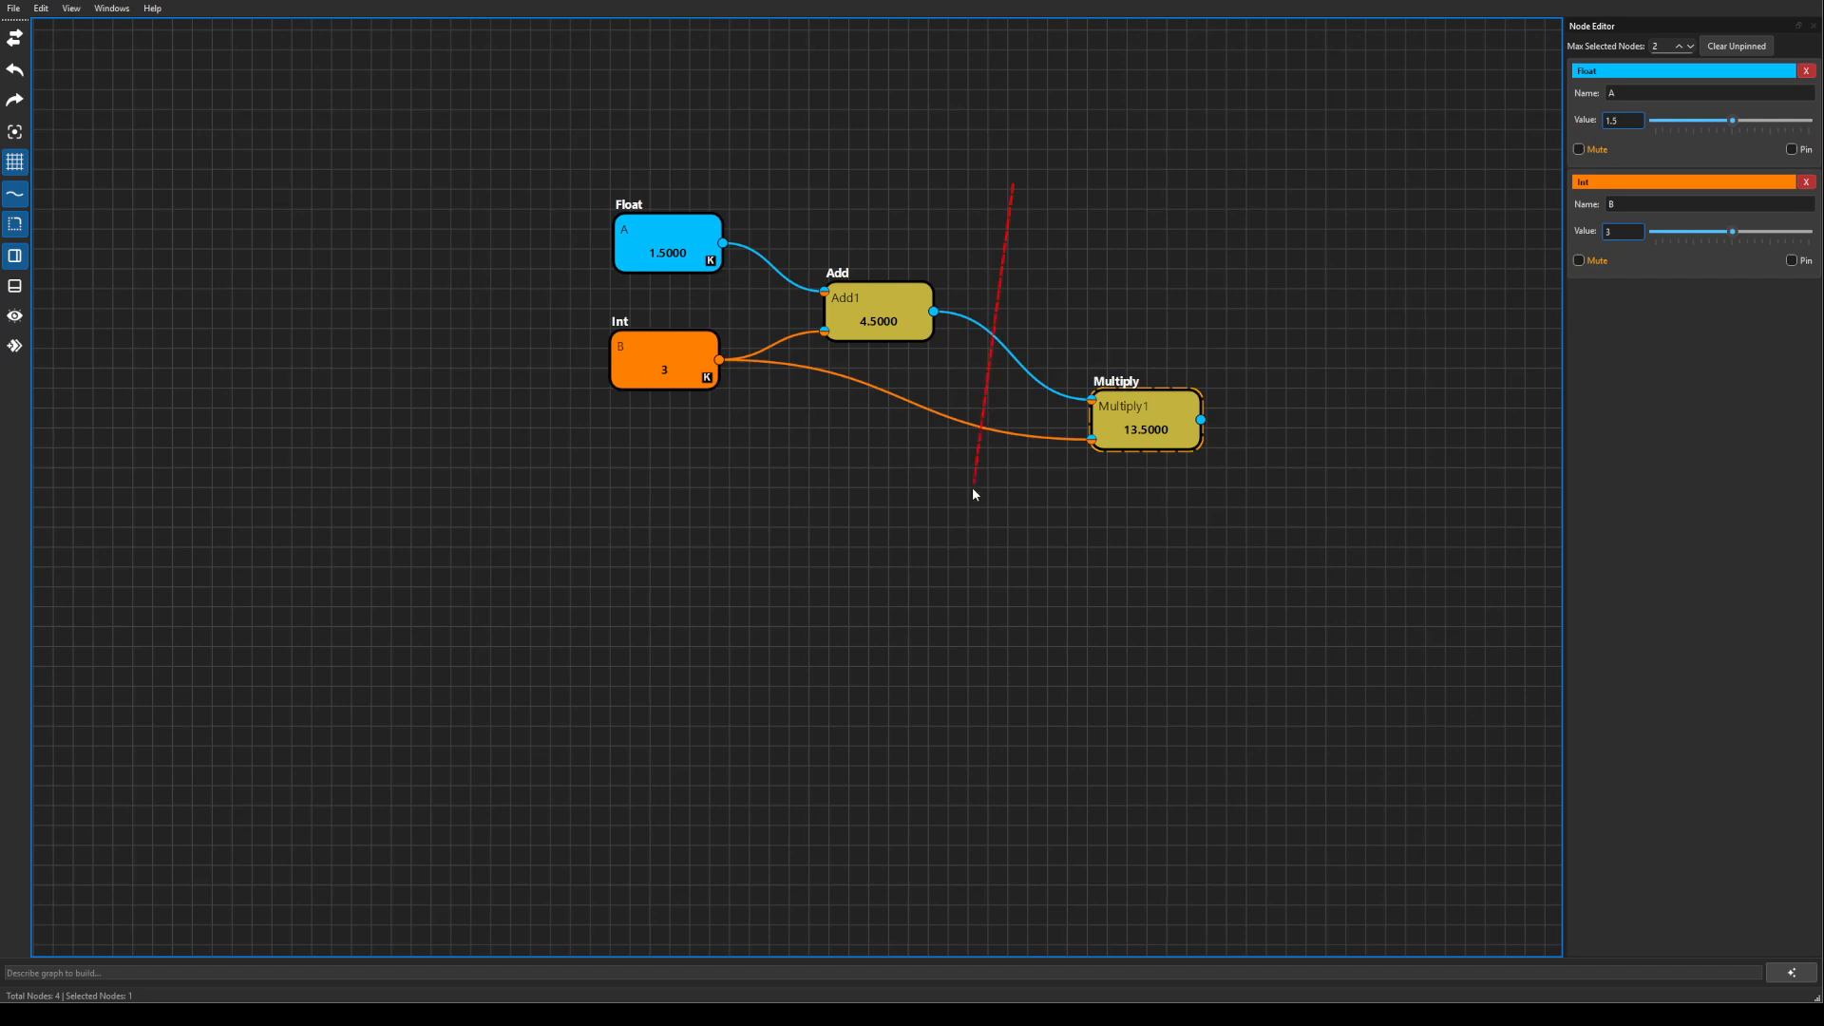
pyautogui.moveTo(958, 570); pyautogui.dragTo(957, 570)
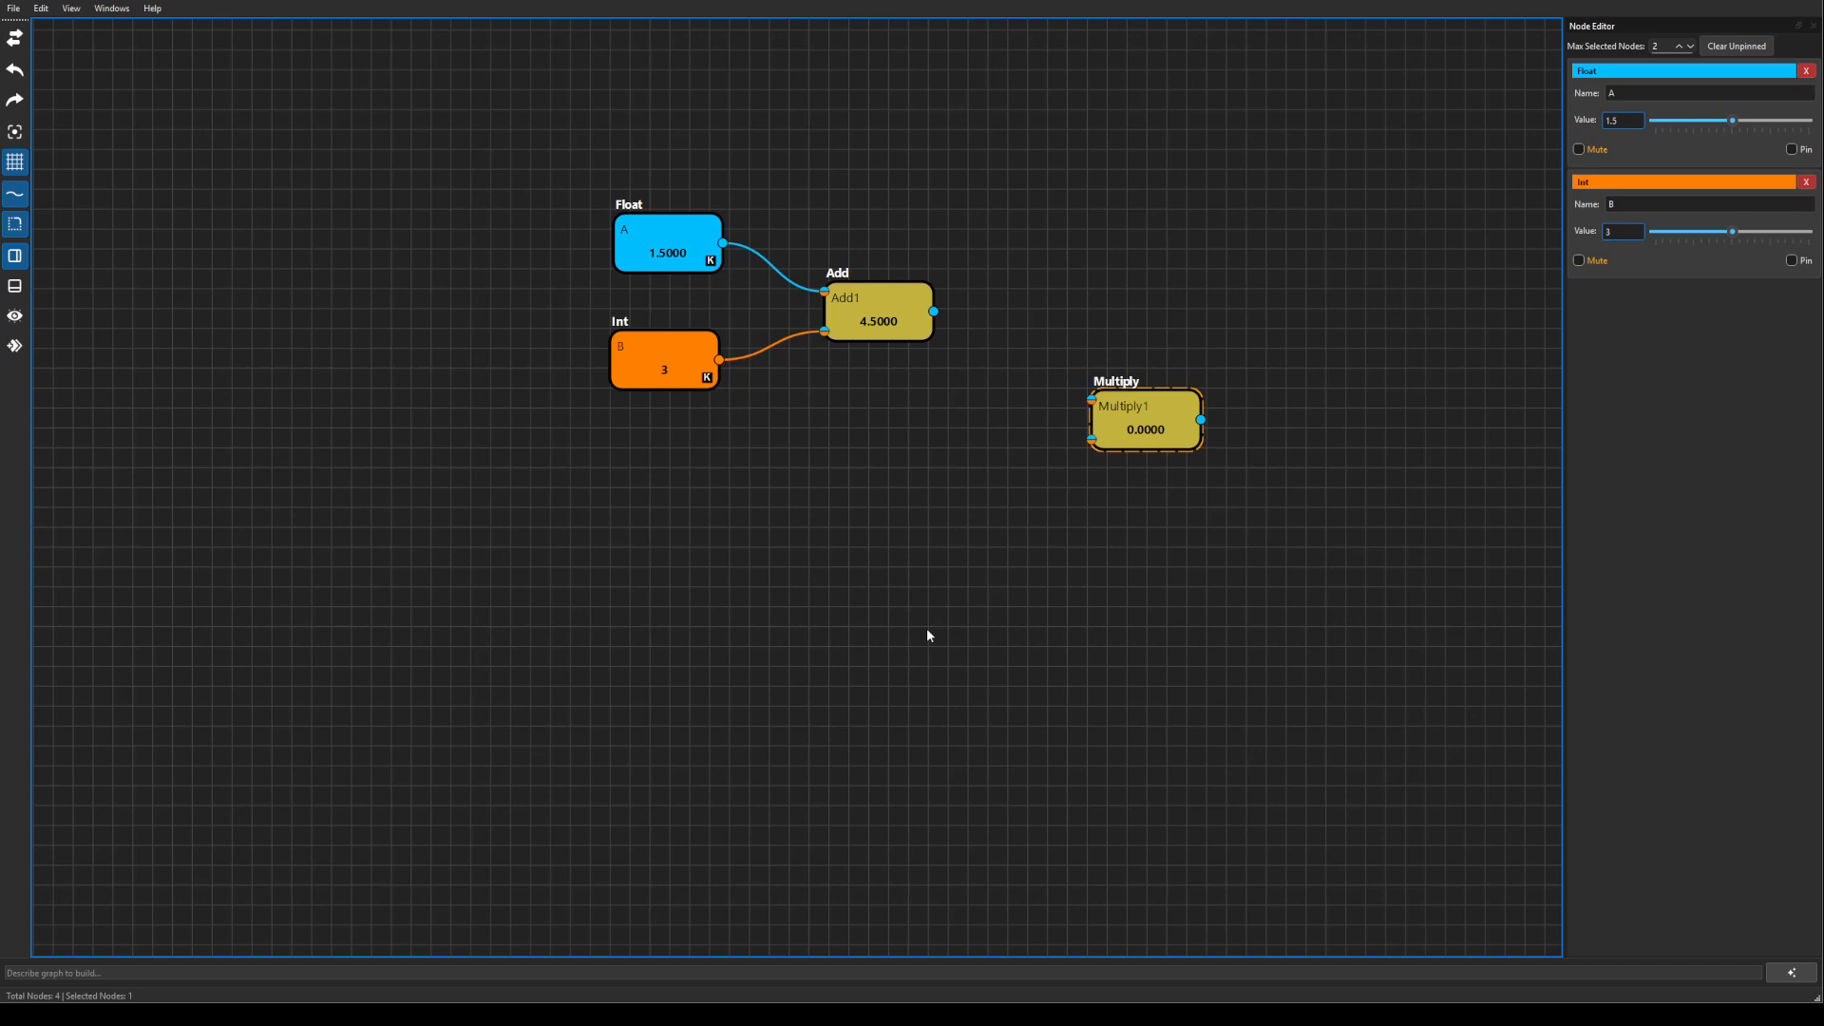
pyautogui.hotkey('ctrl', 'z')
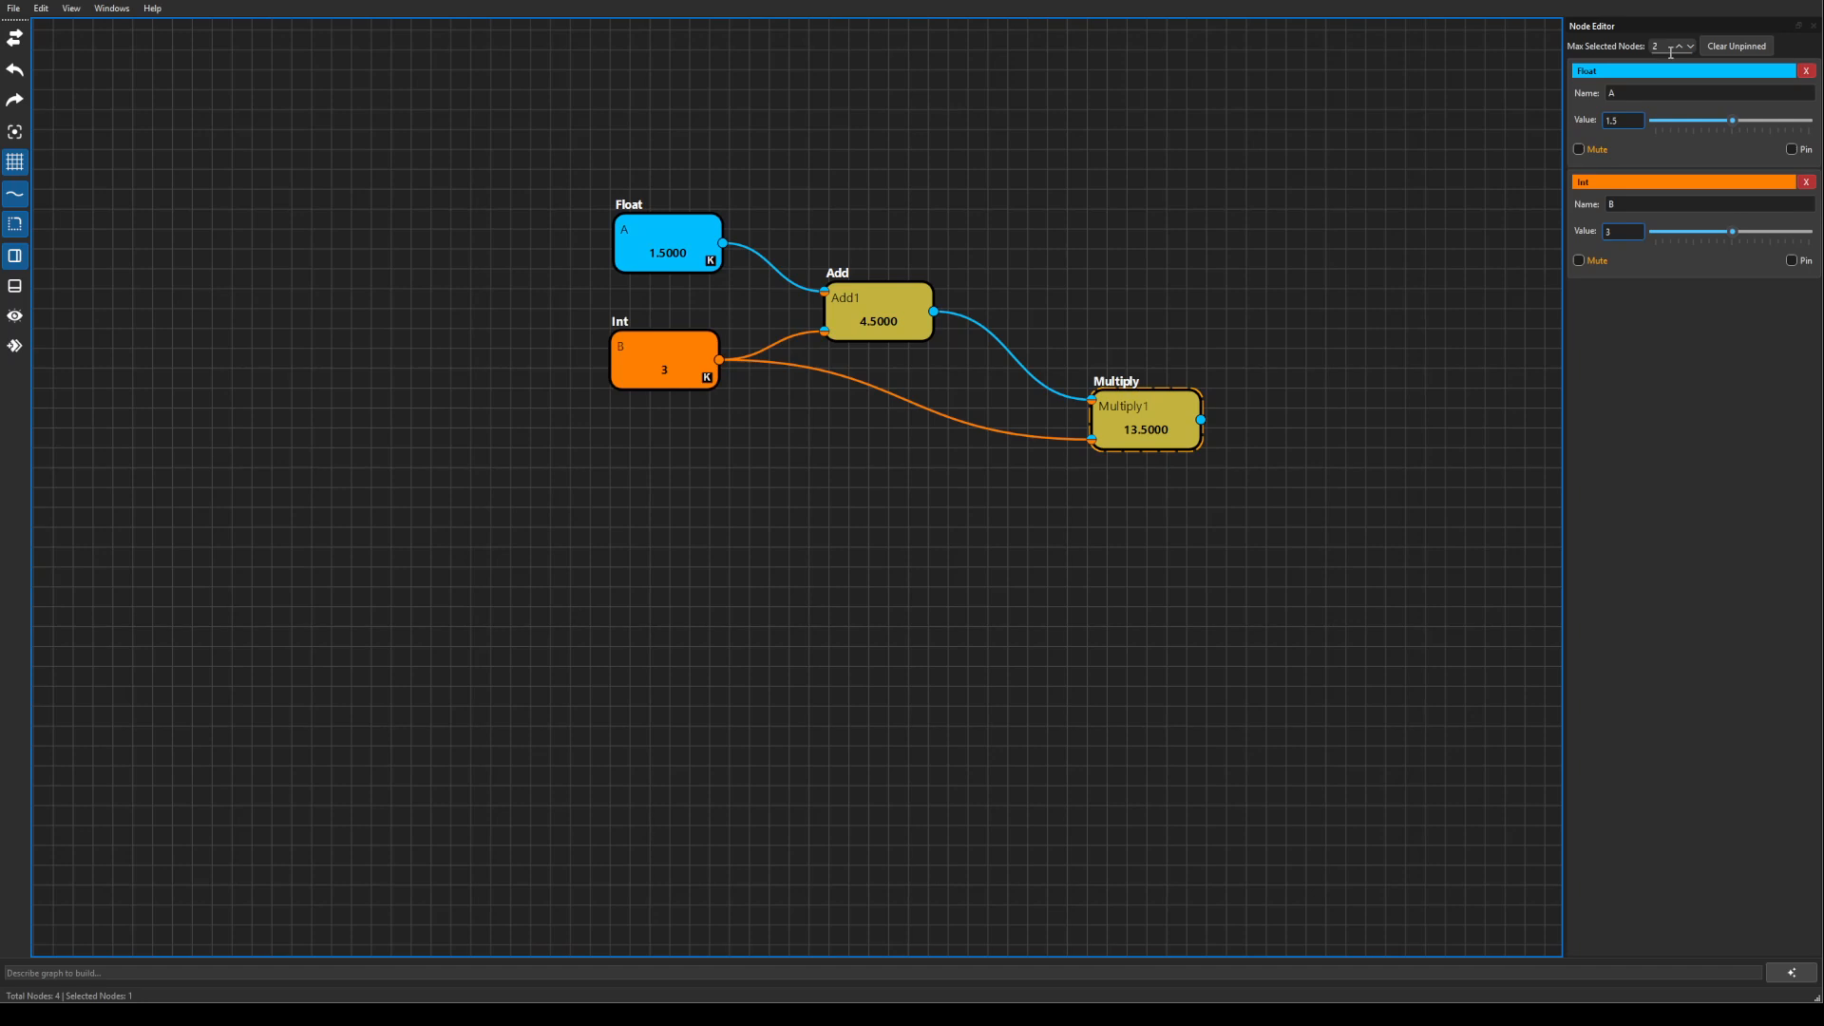
# Step: Set Max Selected Nodes to 5 and show the Add and Multiply nodes in the Node Editor
pyautogui.click(1678, 46)
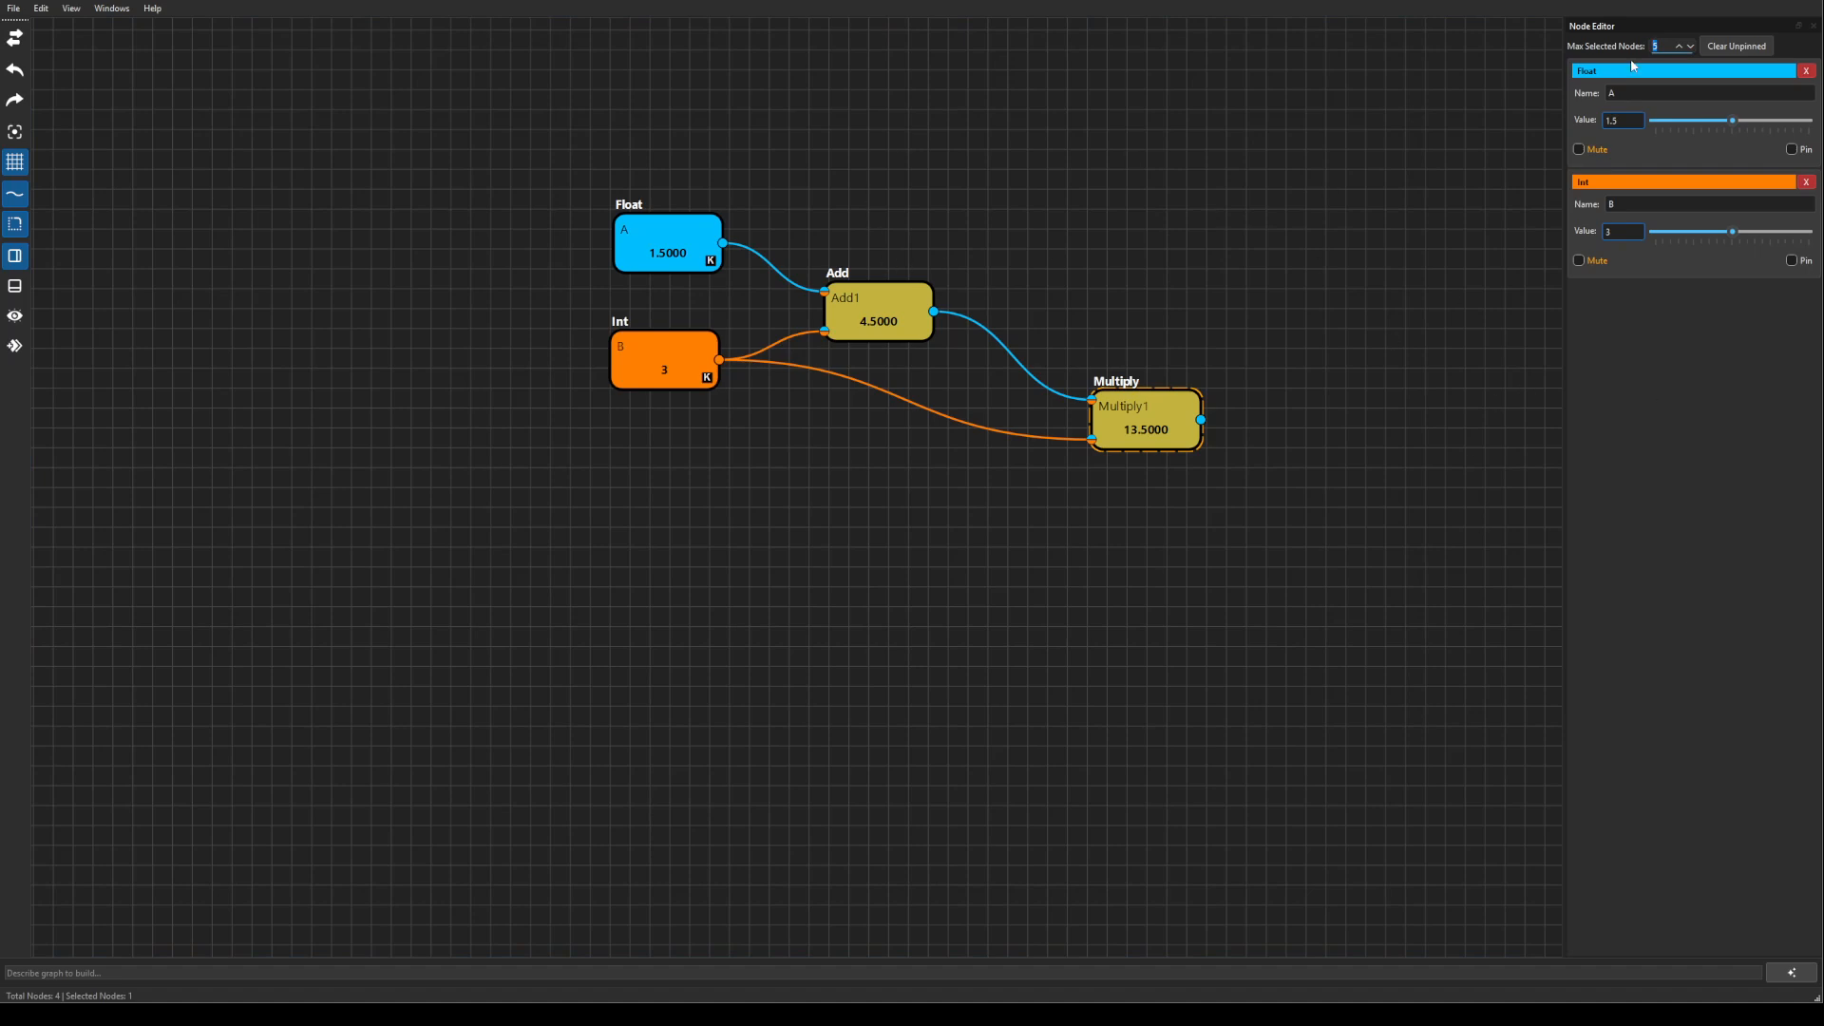
pyautogui.click(884, 307)
pyautogui.click(1139, 427)
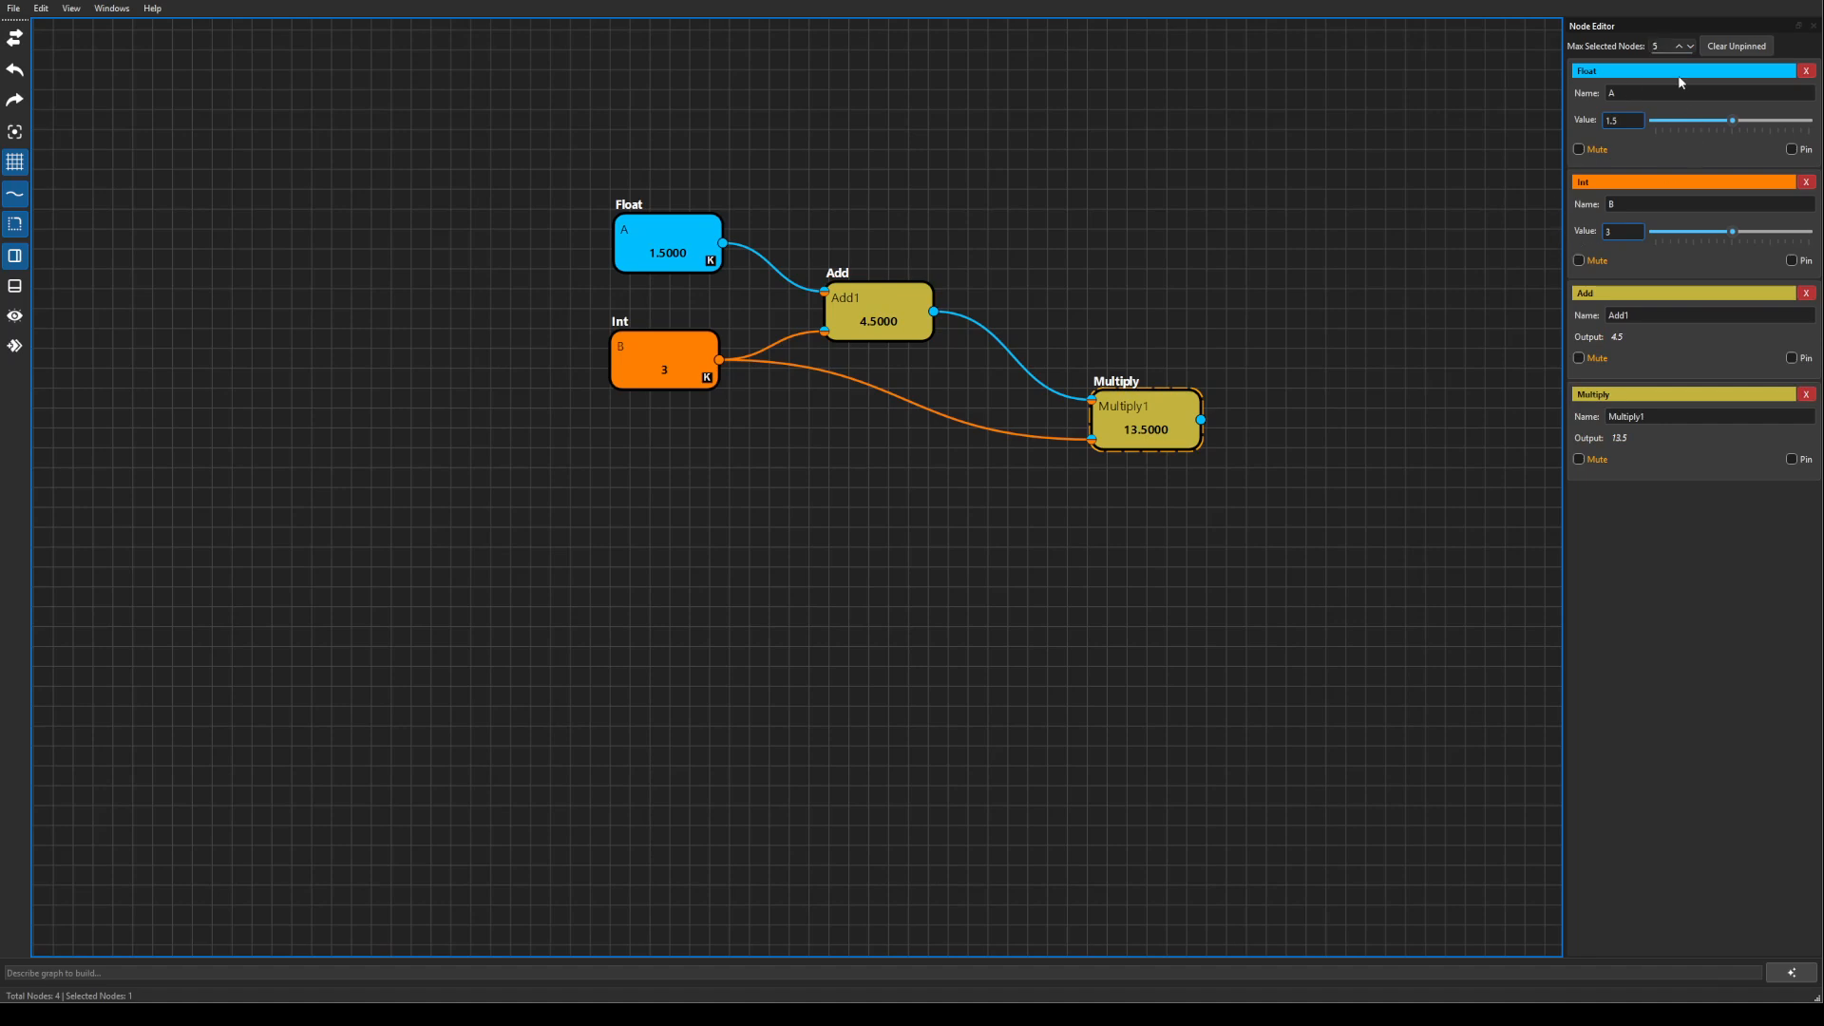
# Step: Lower Max Selected Nodes stepwise to 1
pyautogui.click(1692, 46)
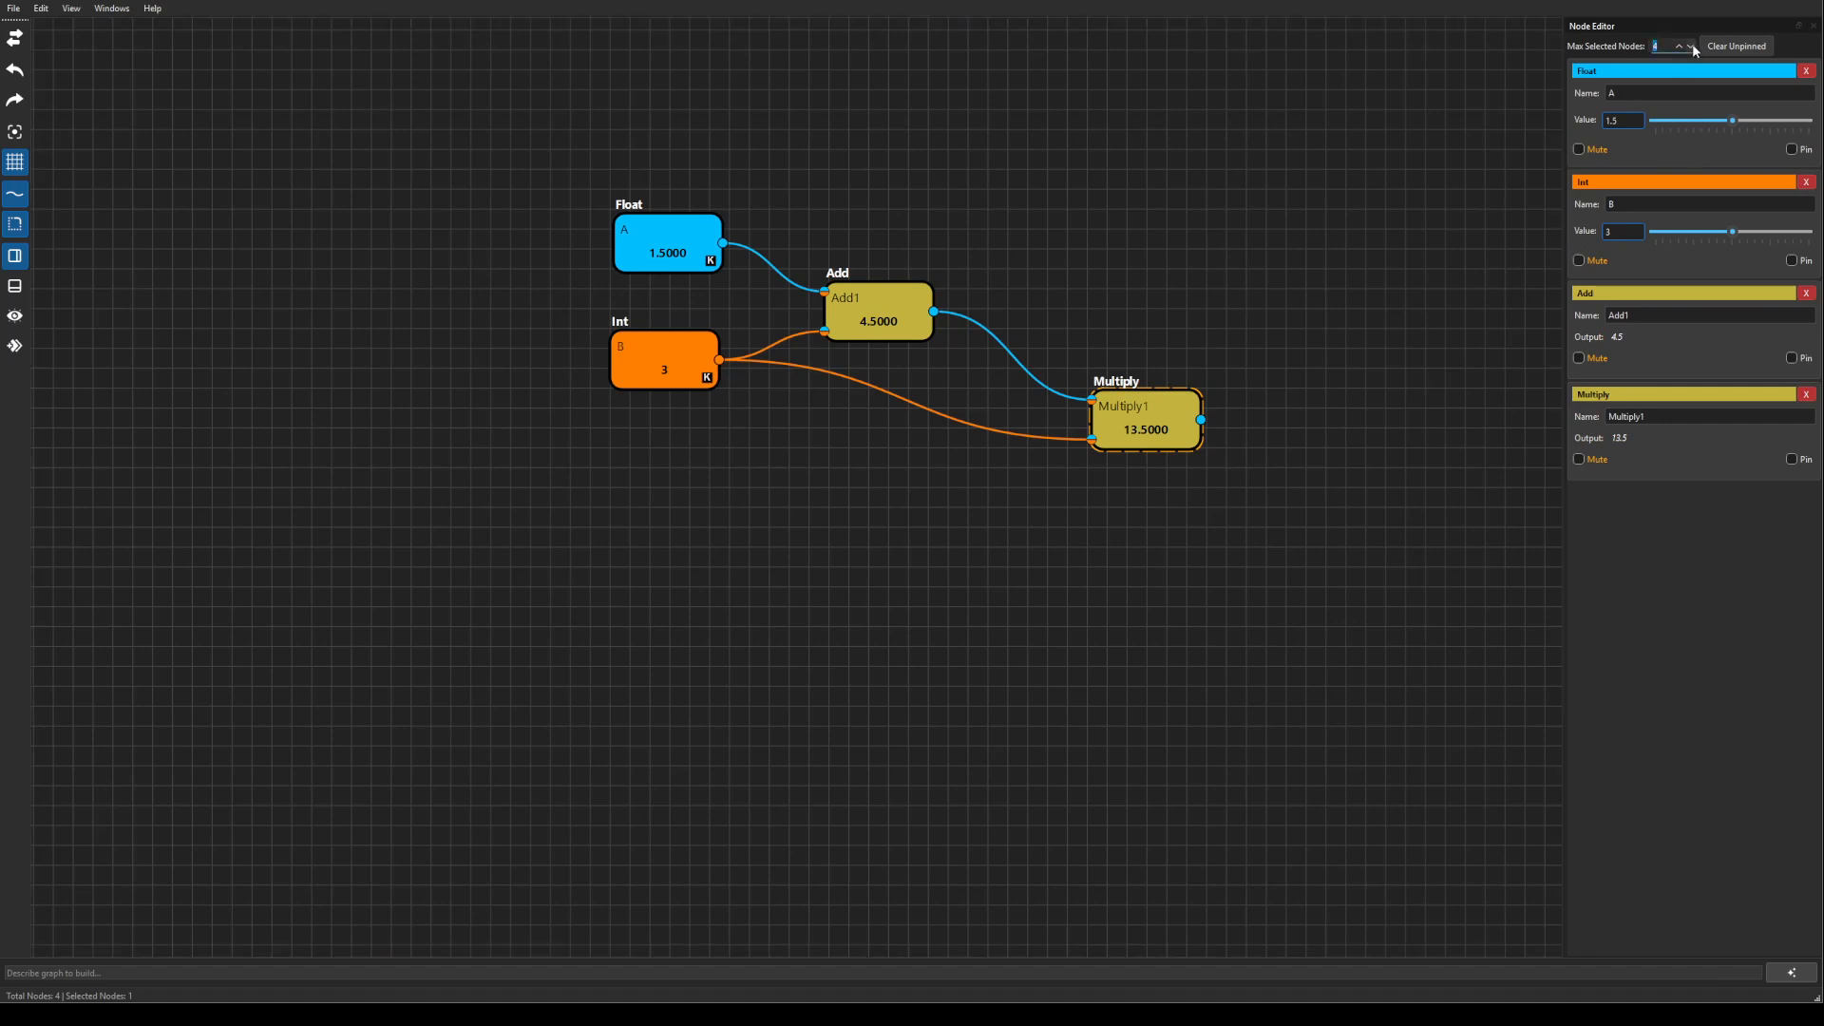
pyautogui.click(1691, 47)
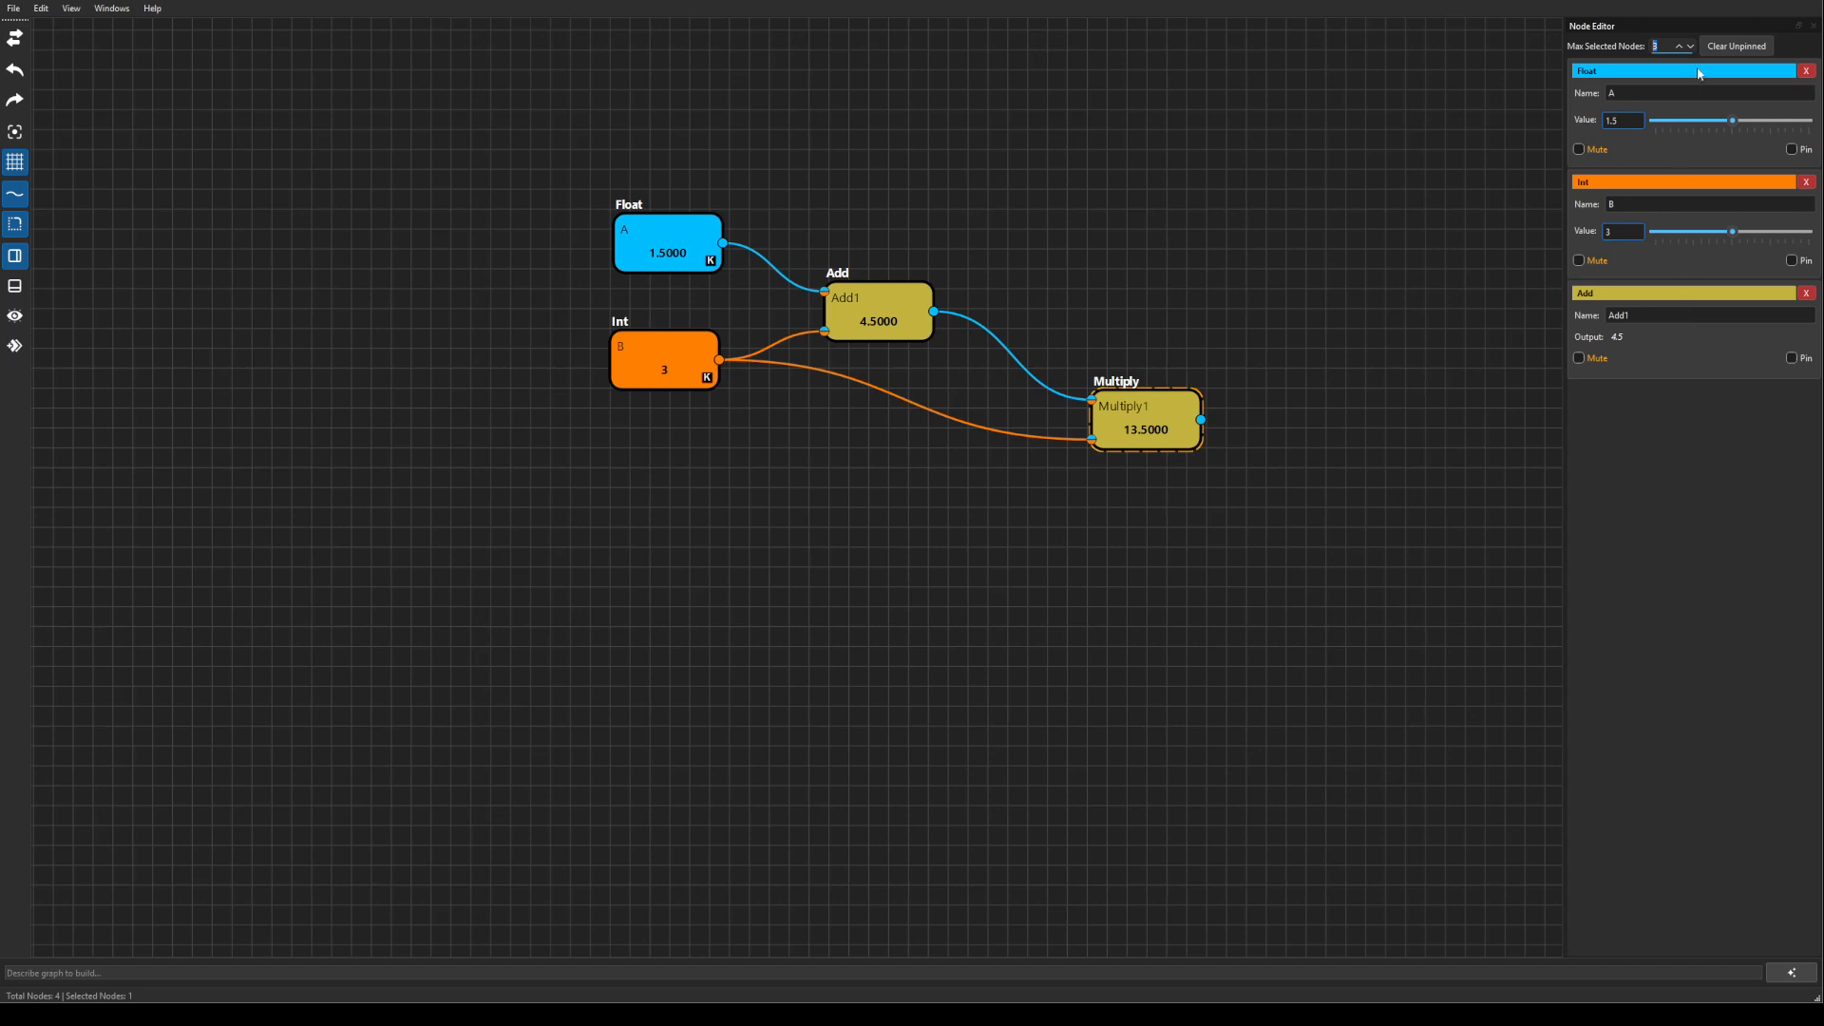
pyautogui.click(1691, 48)
pyautogui.click(1692, 48)
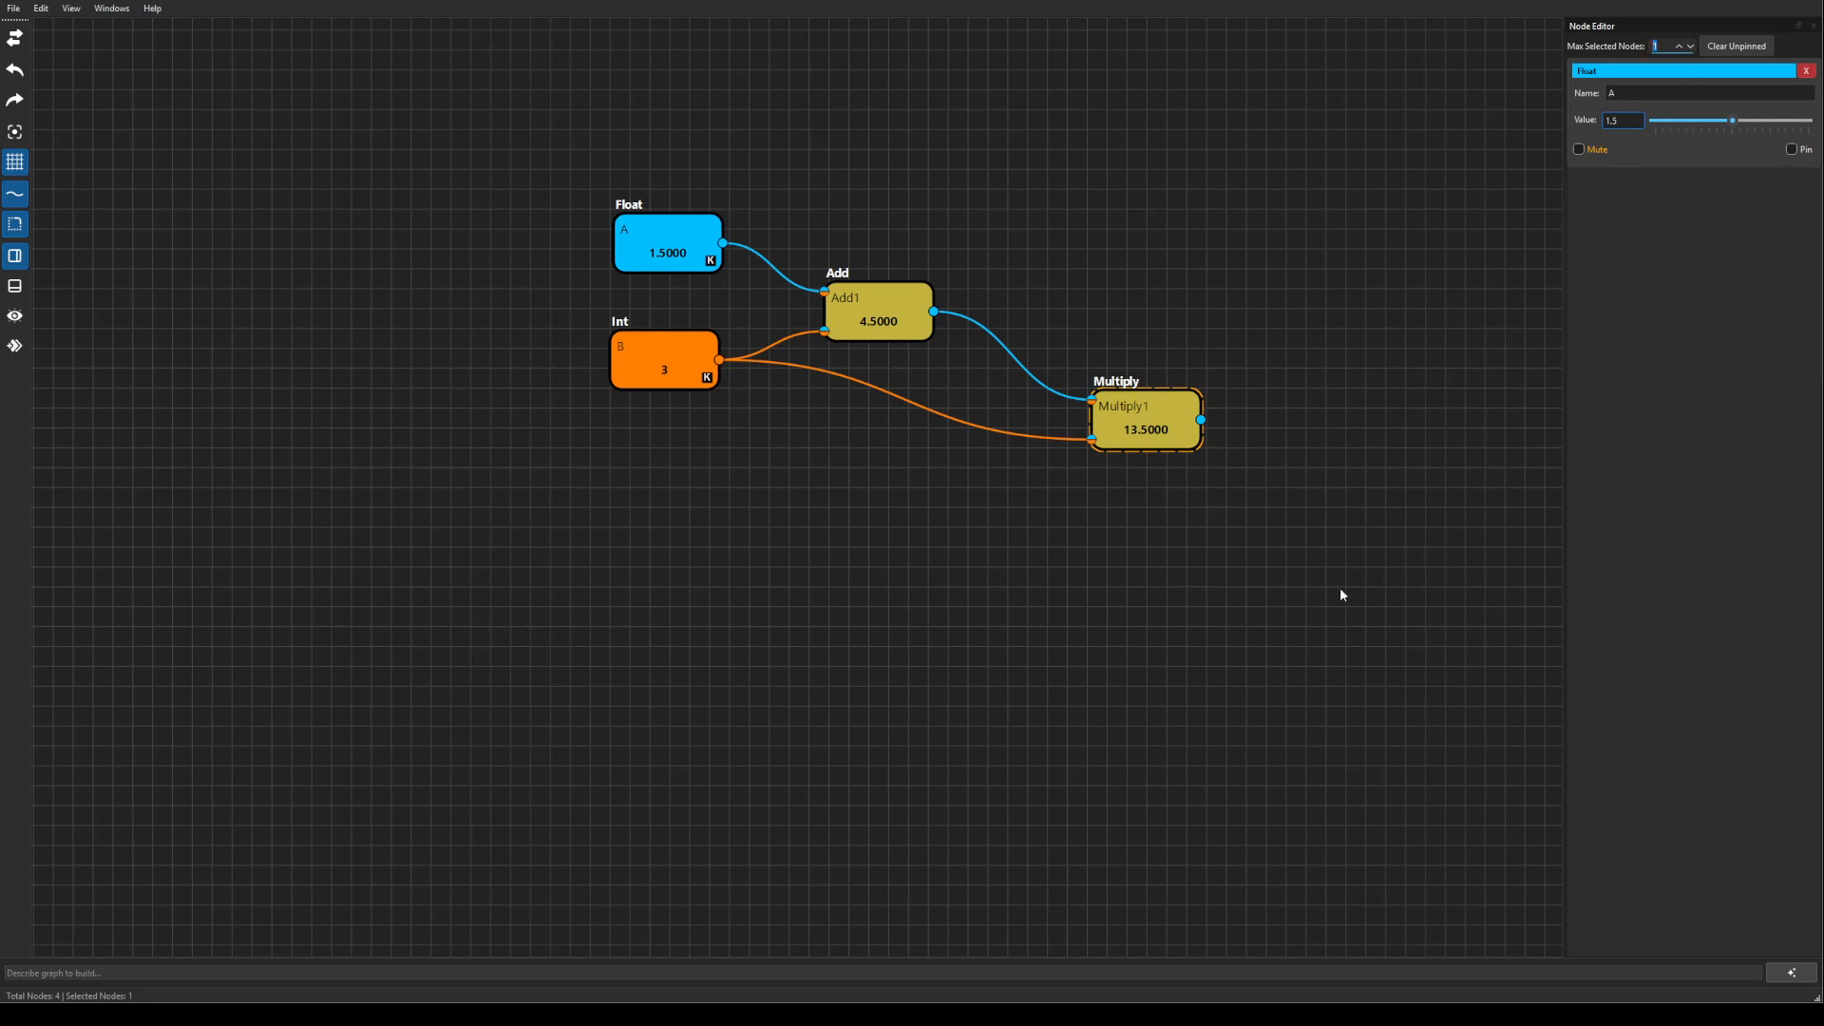
# Step: Show Int node B and Float node A alternately in the Node Editor, set Max Selected Nodes to 2, and clear the selection
pyautogui.click(695, 558)
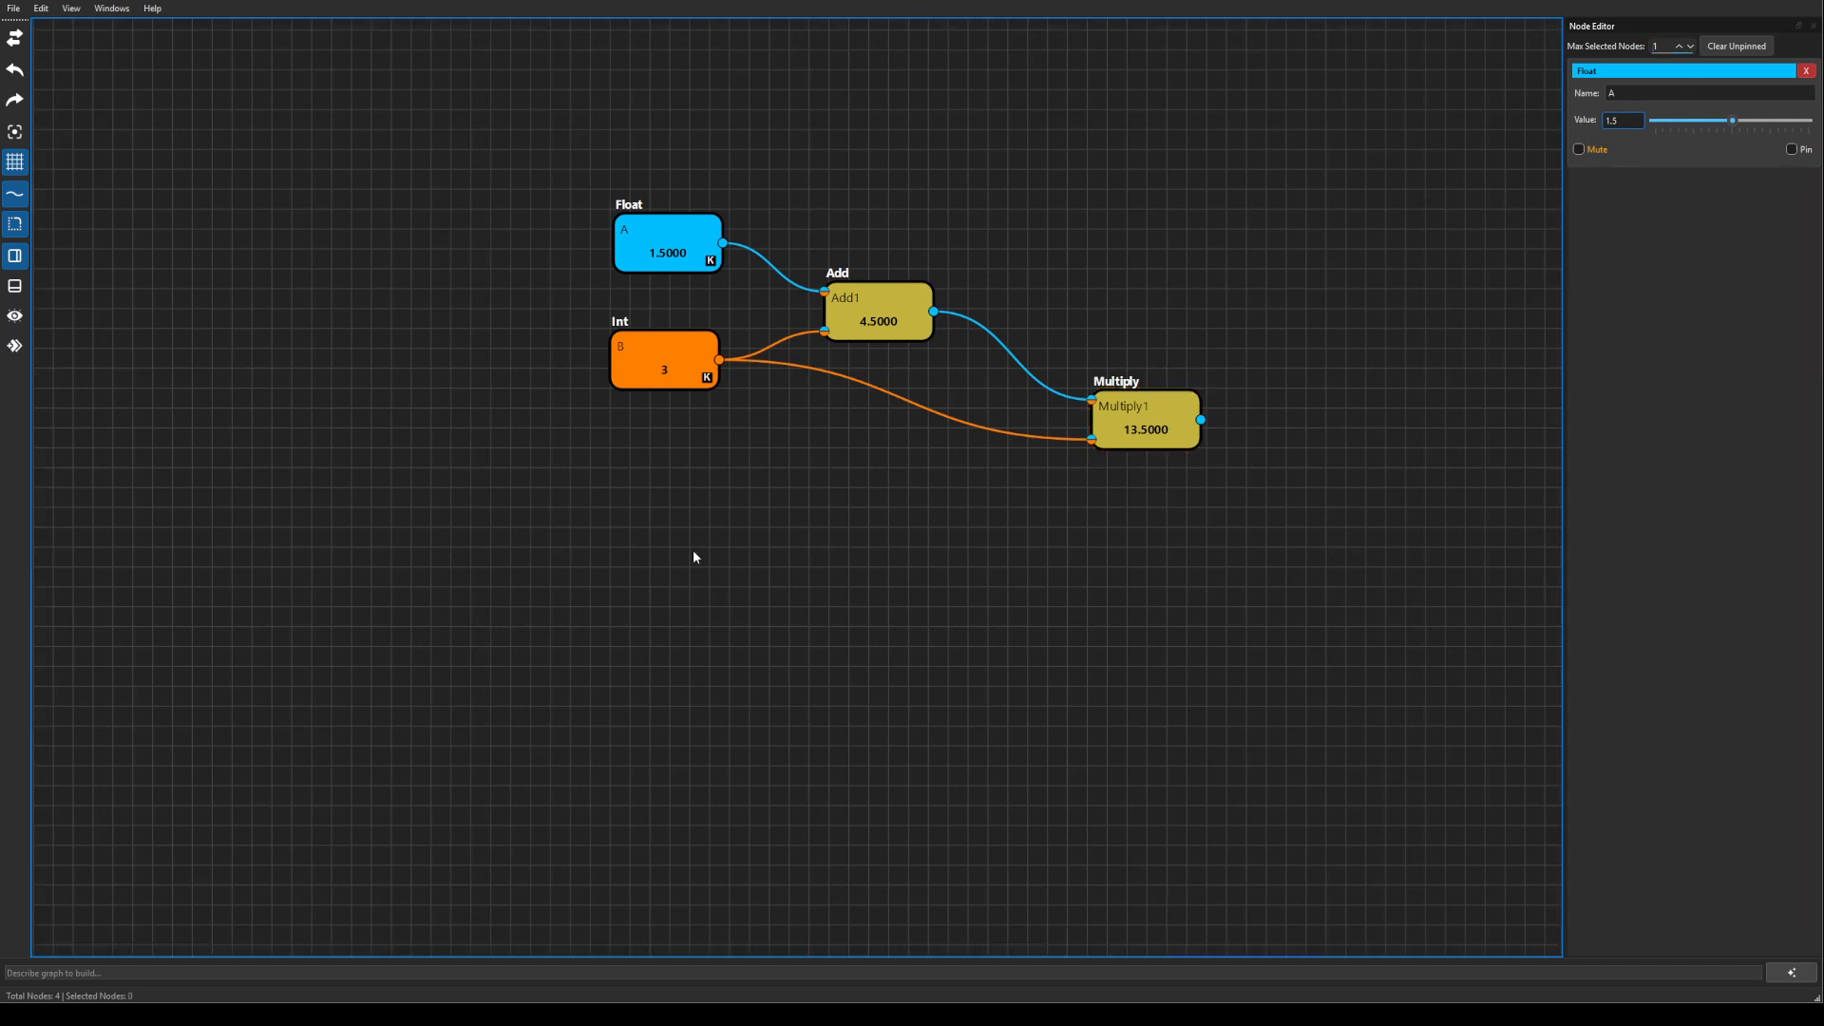
pyautogui.click(653, 365)
pyautogui.click(680, 251)
pyautogui.click(656, 363)
pyautogui.click(679, 243)
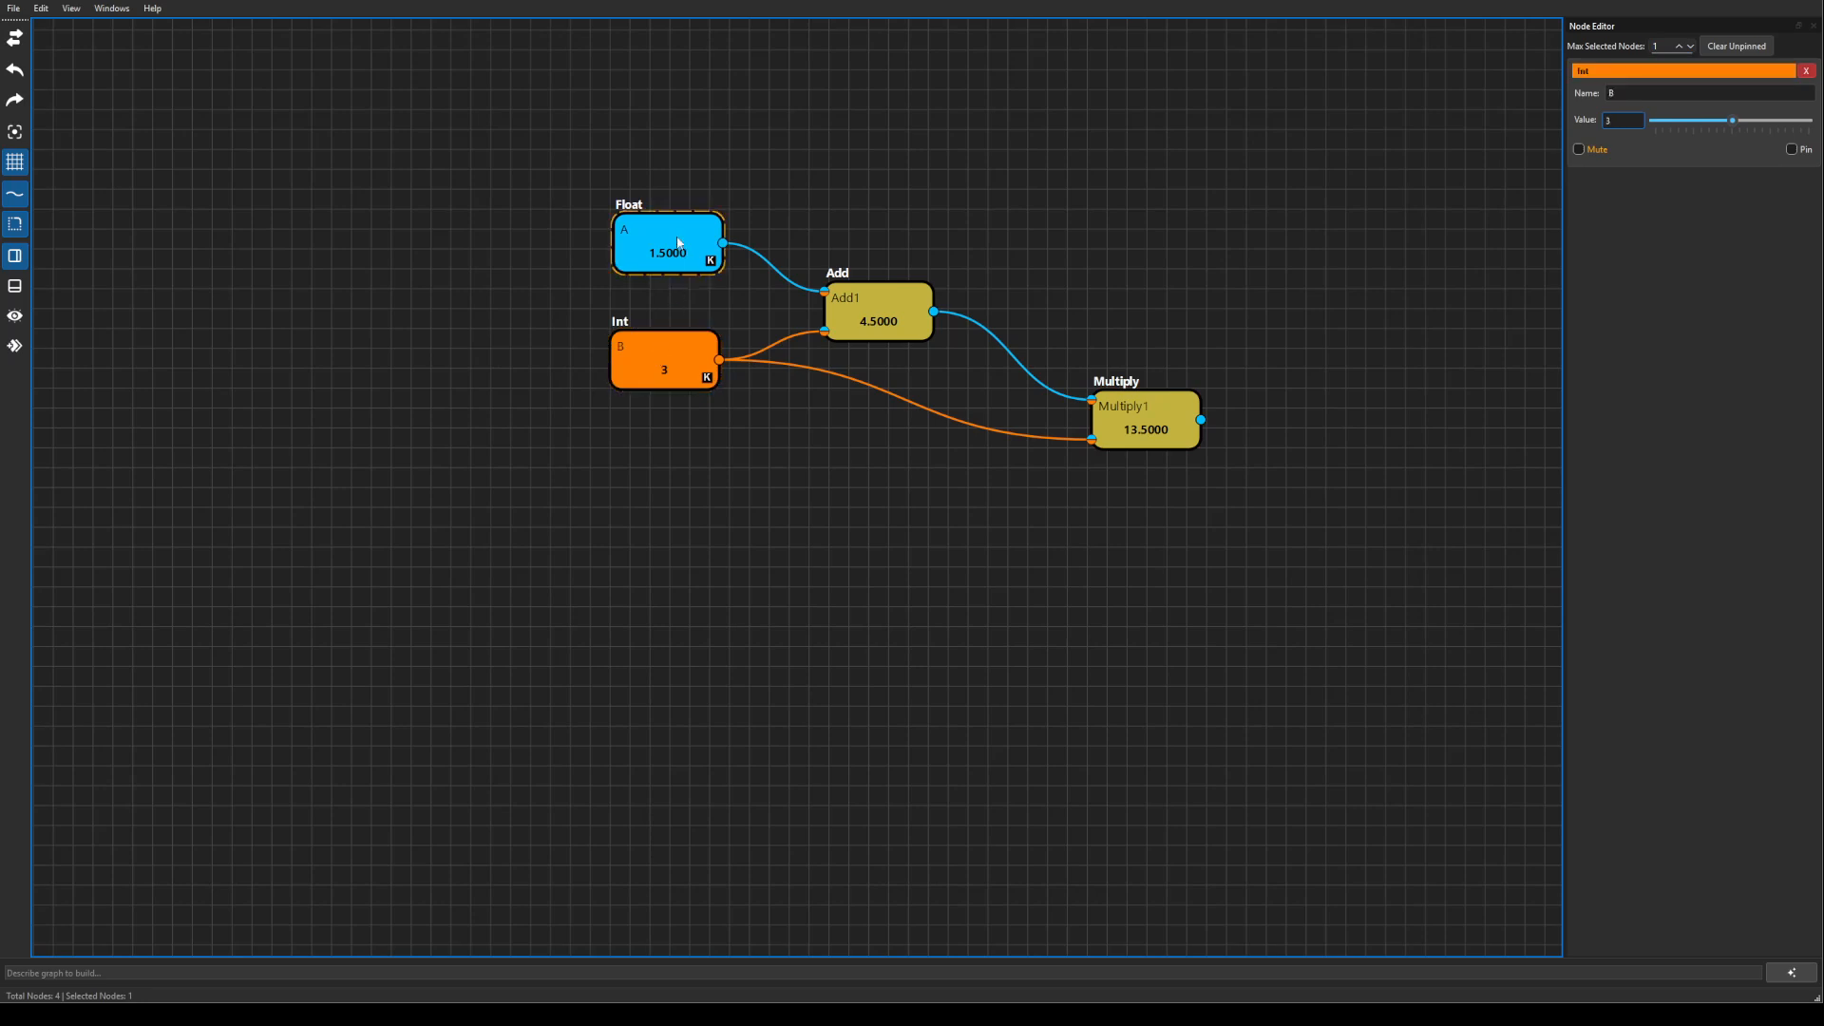
pyautogui.click(1679, 46)
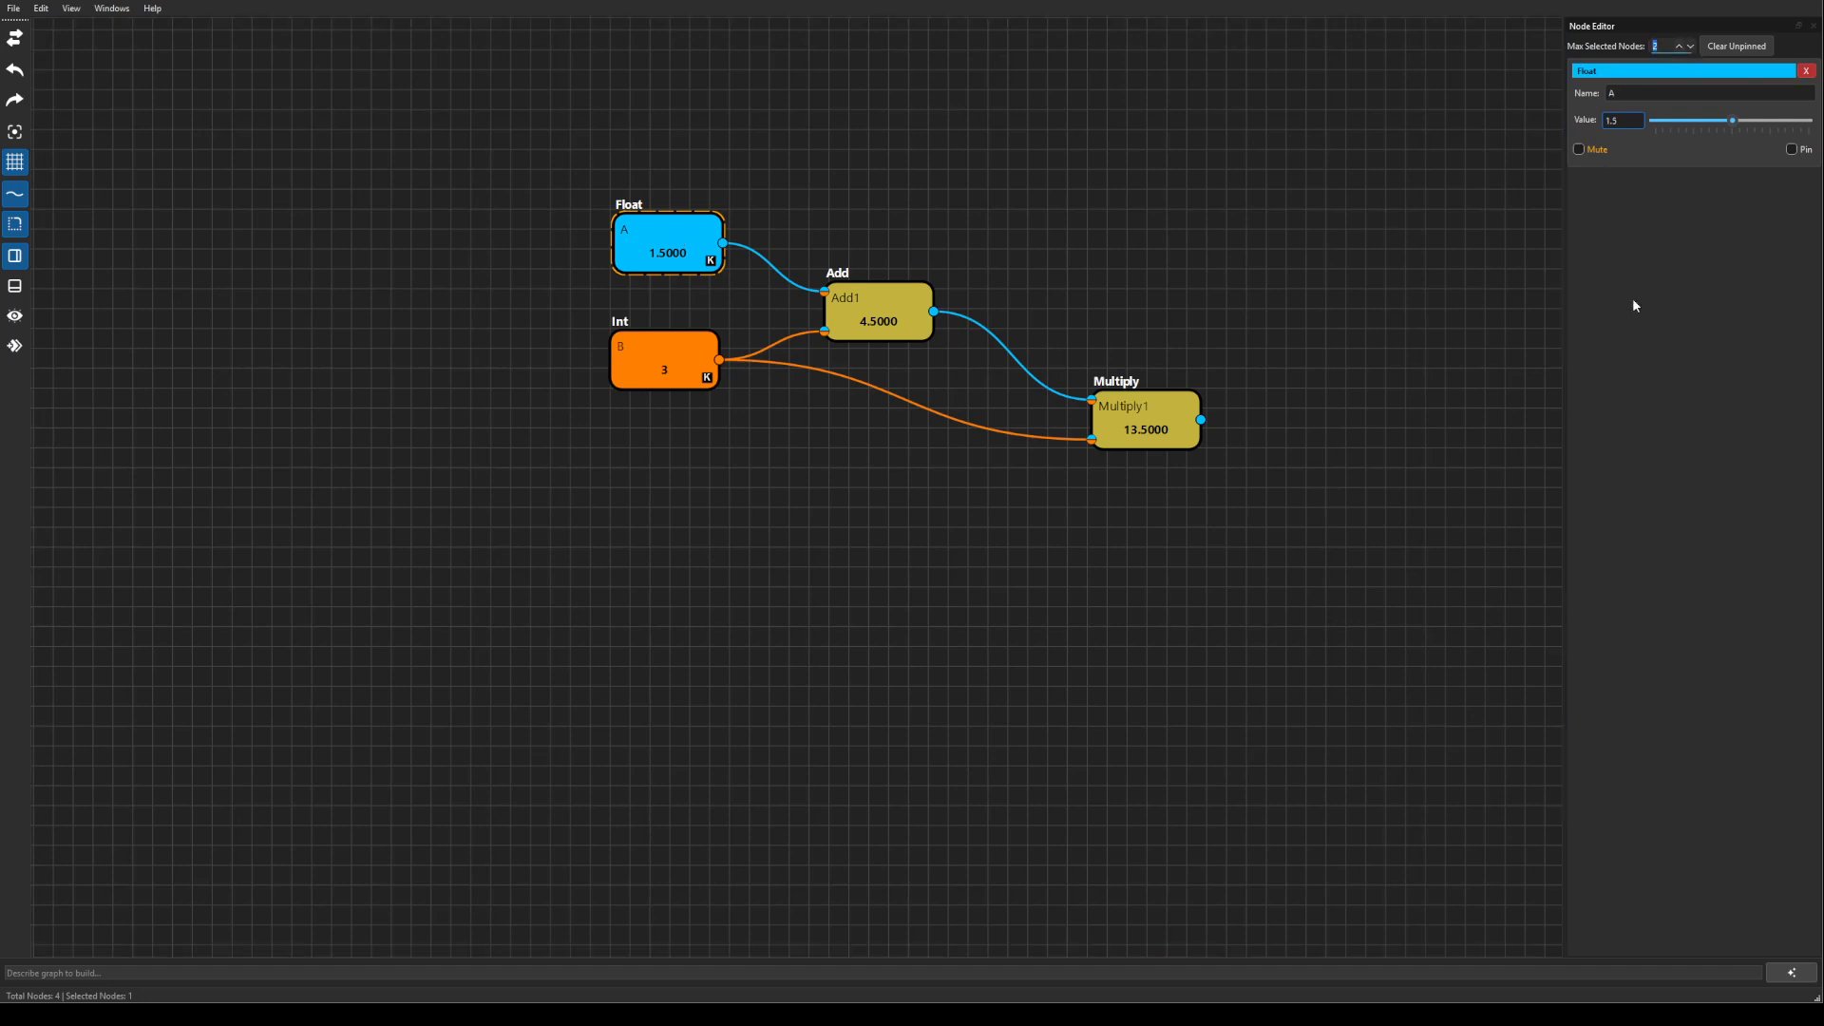
pyautogui.click(1216, 565)
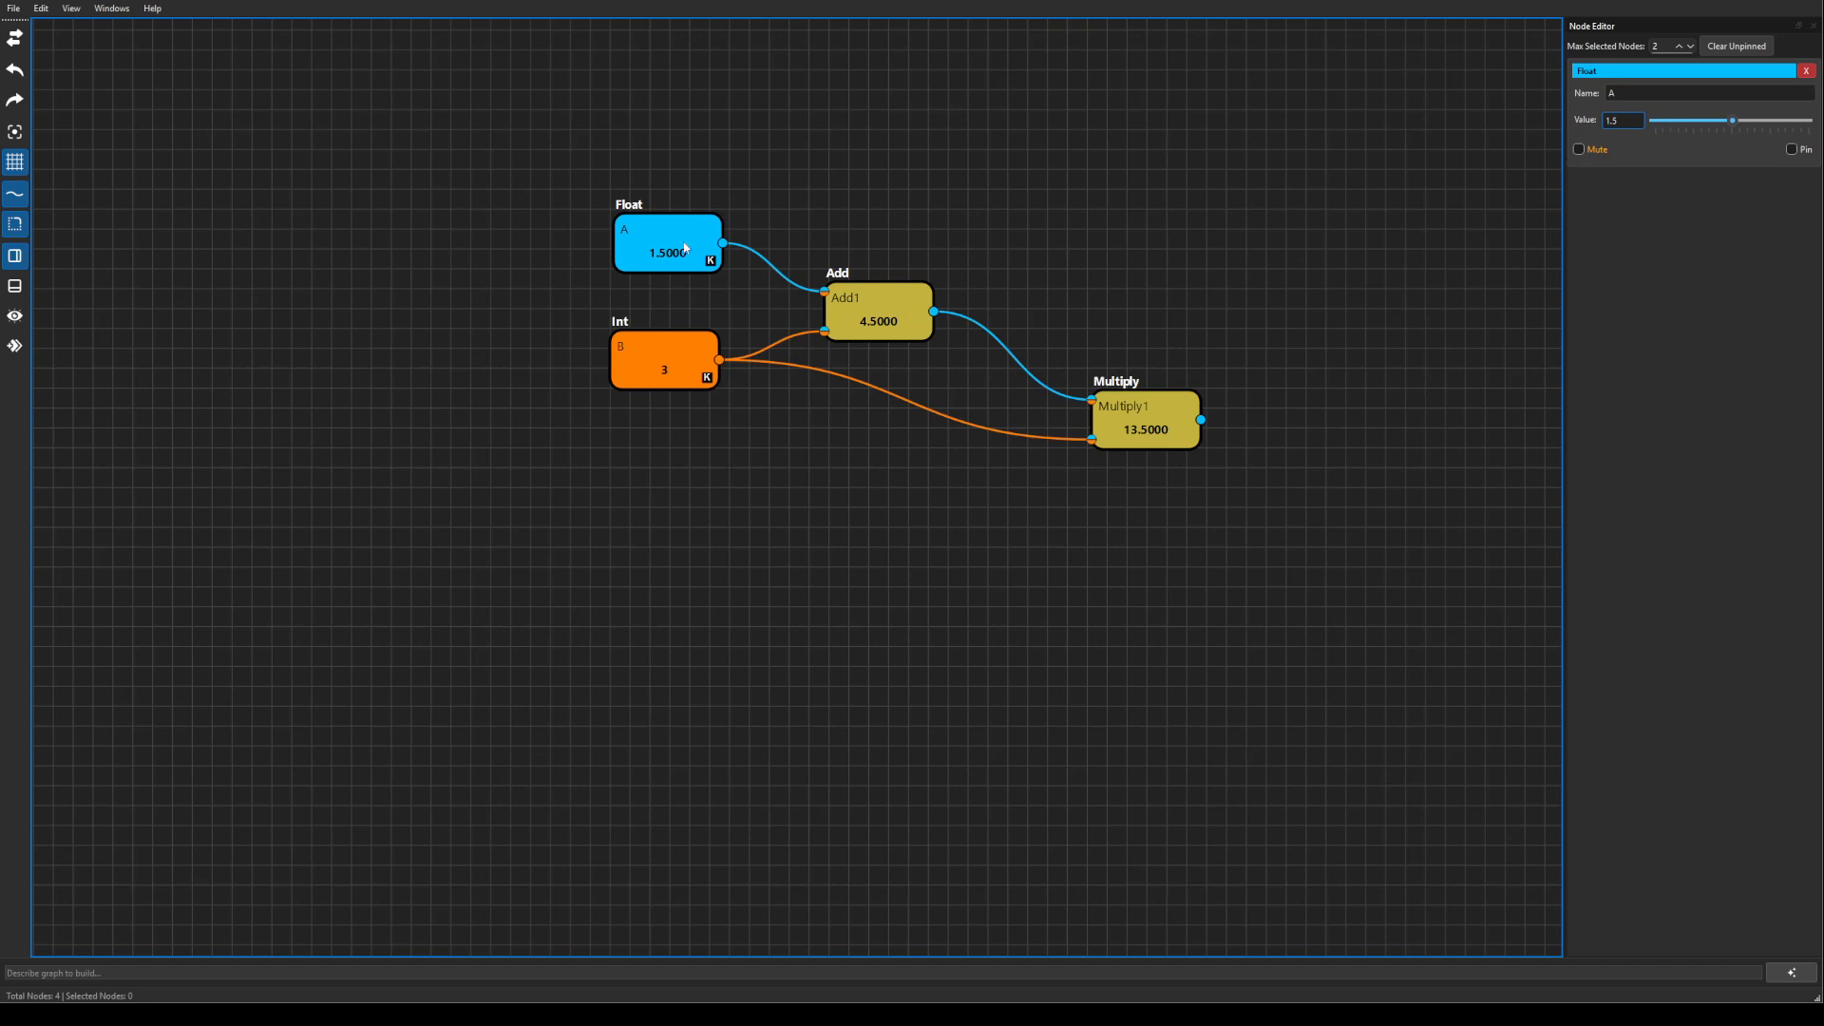
# Step: Mute and unmute Float node A, and do the same with the Add node
pyautogui.click(684, 248)
pyautogui.click(1579, 149)
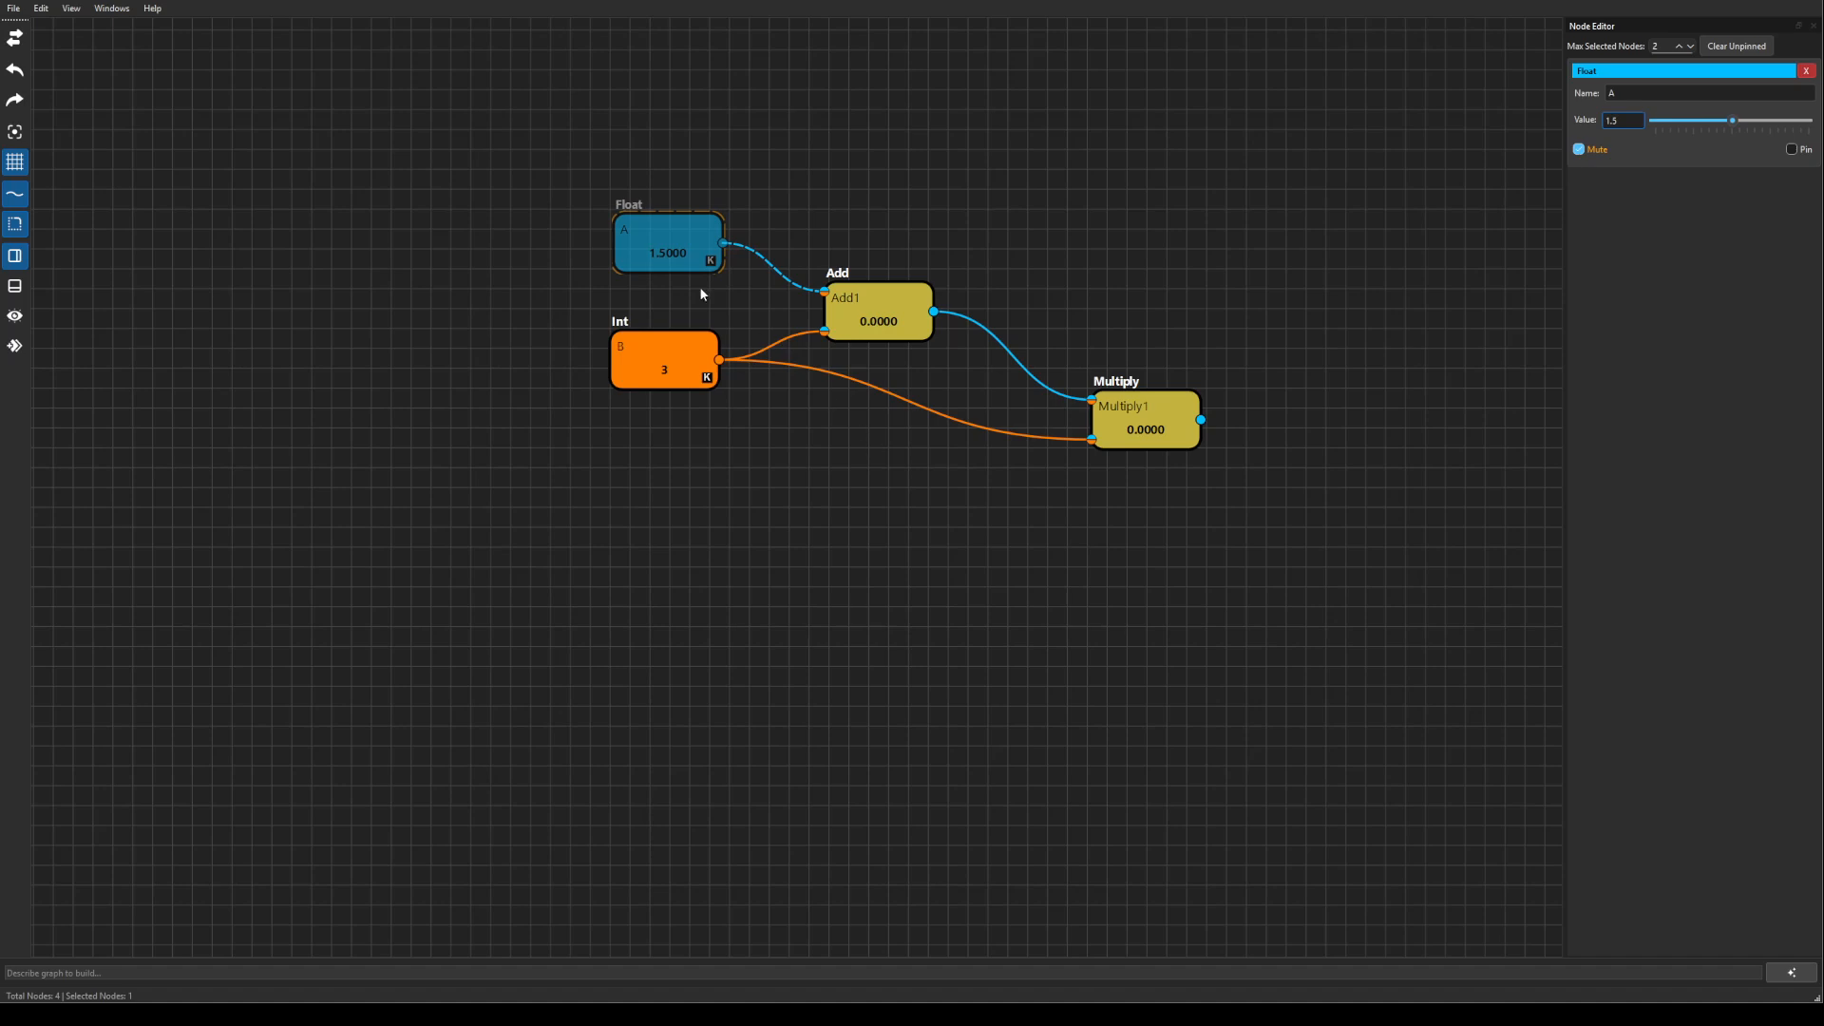
pyautogui.click(661, 253)
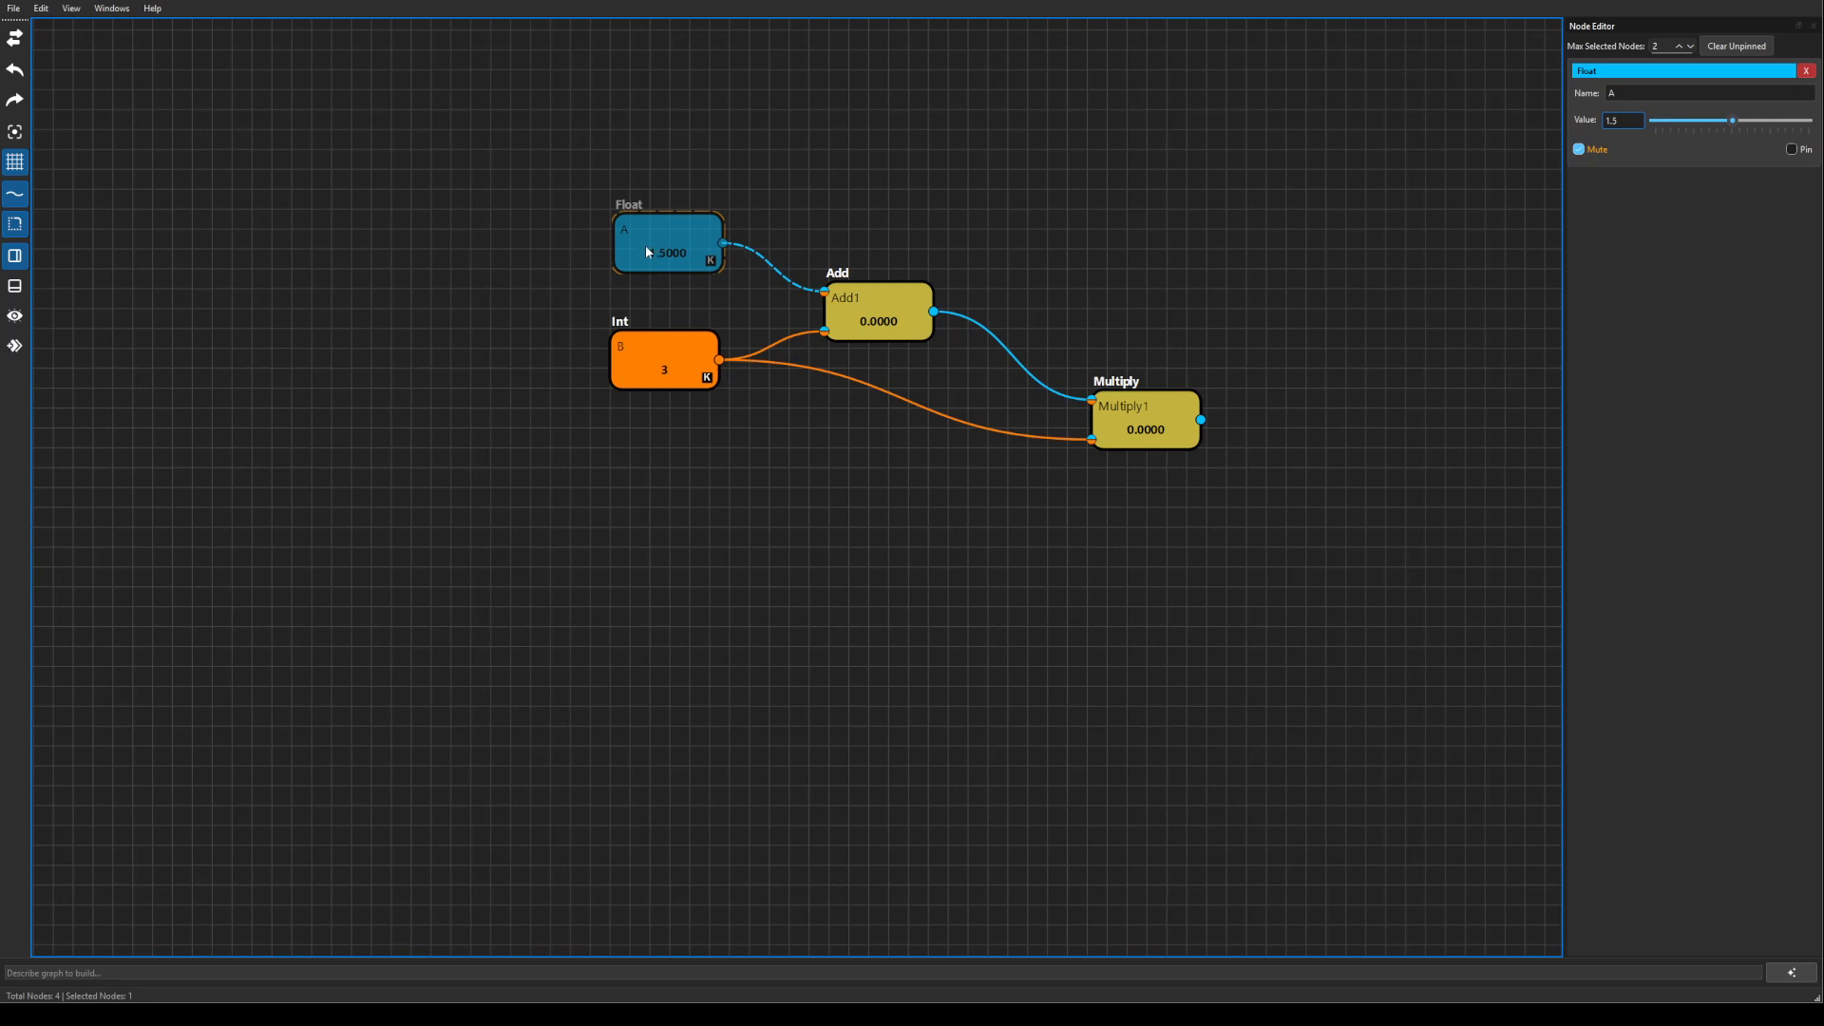
pyautogui.press('m')
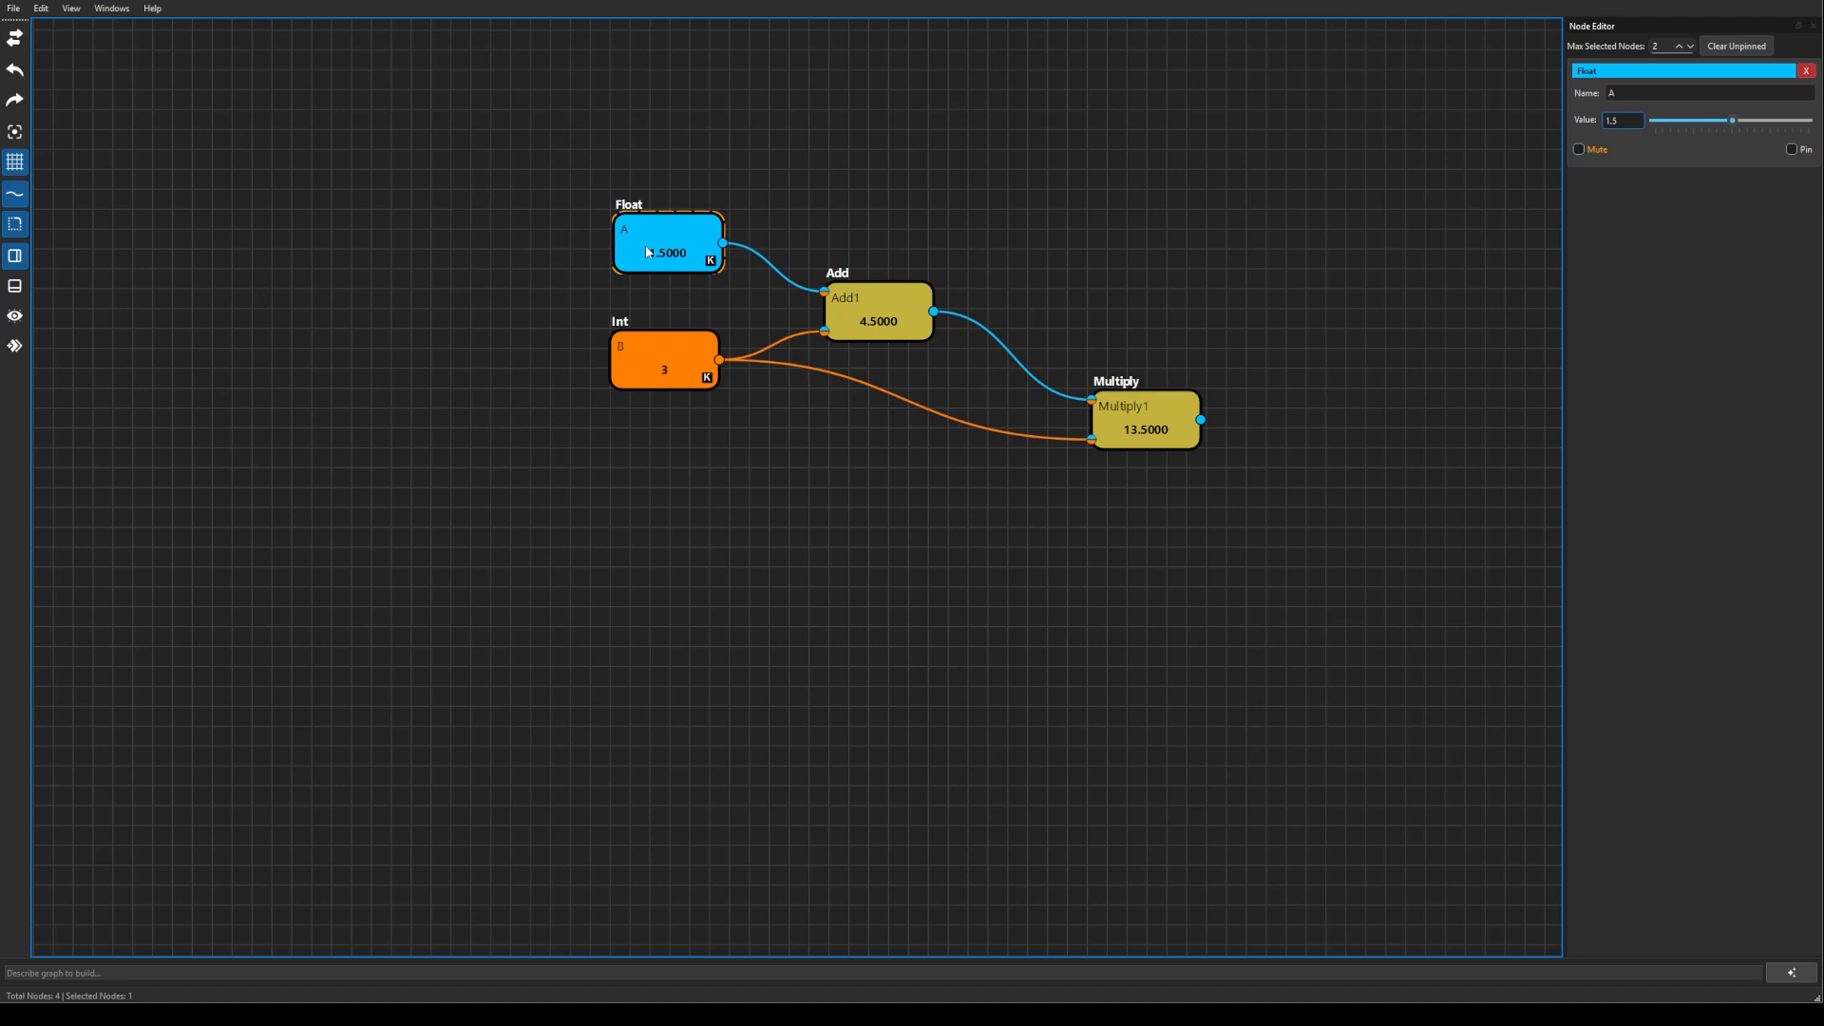
pyautogui.click(908, 309)
pyautogui.press('m')
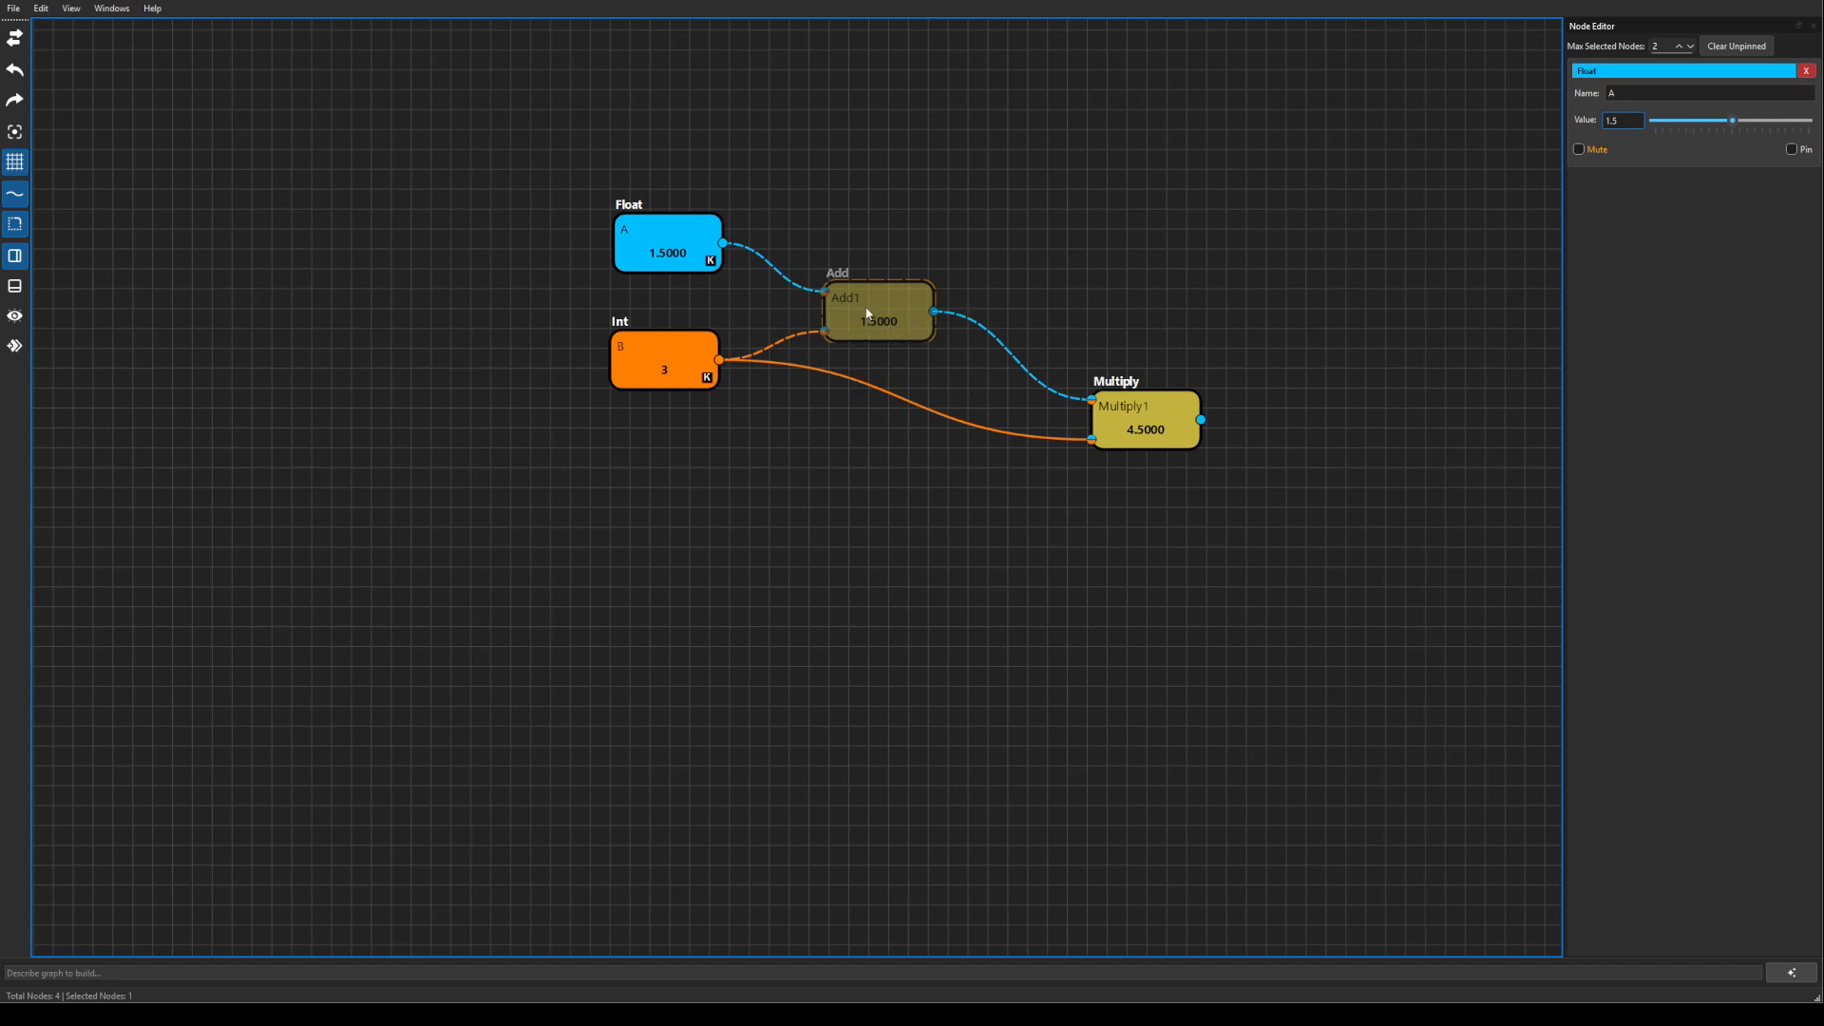
pyautogui.press('m')
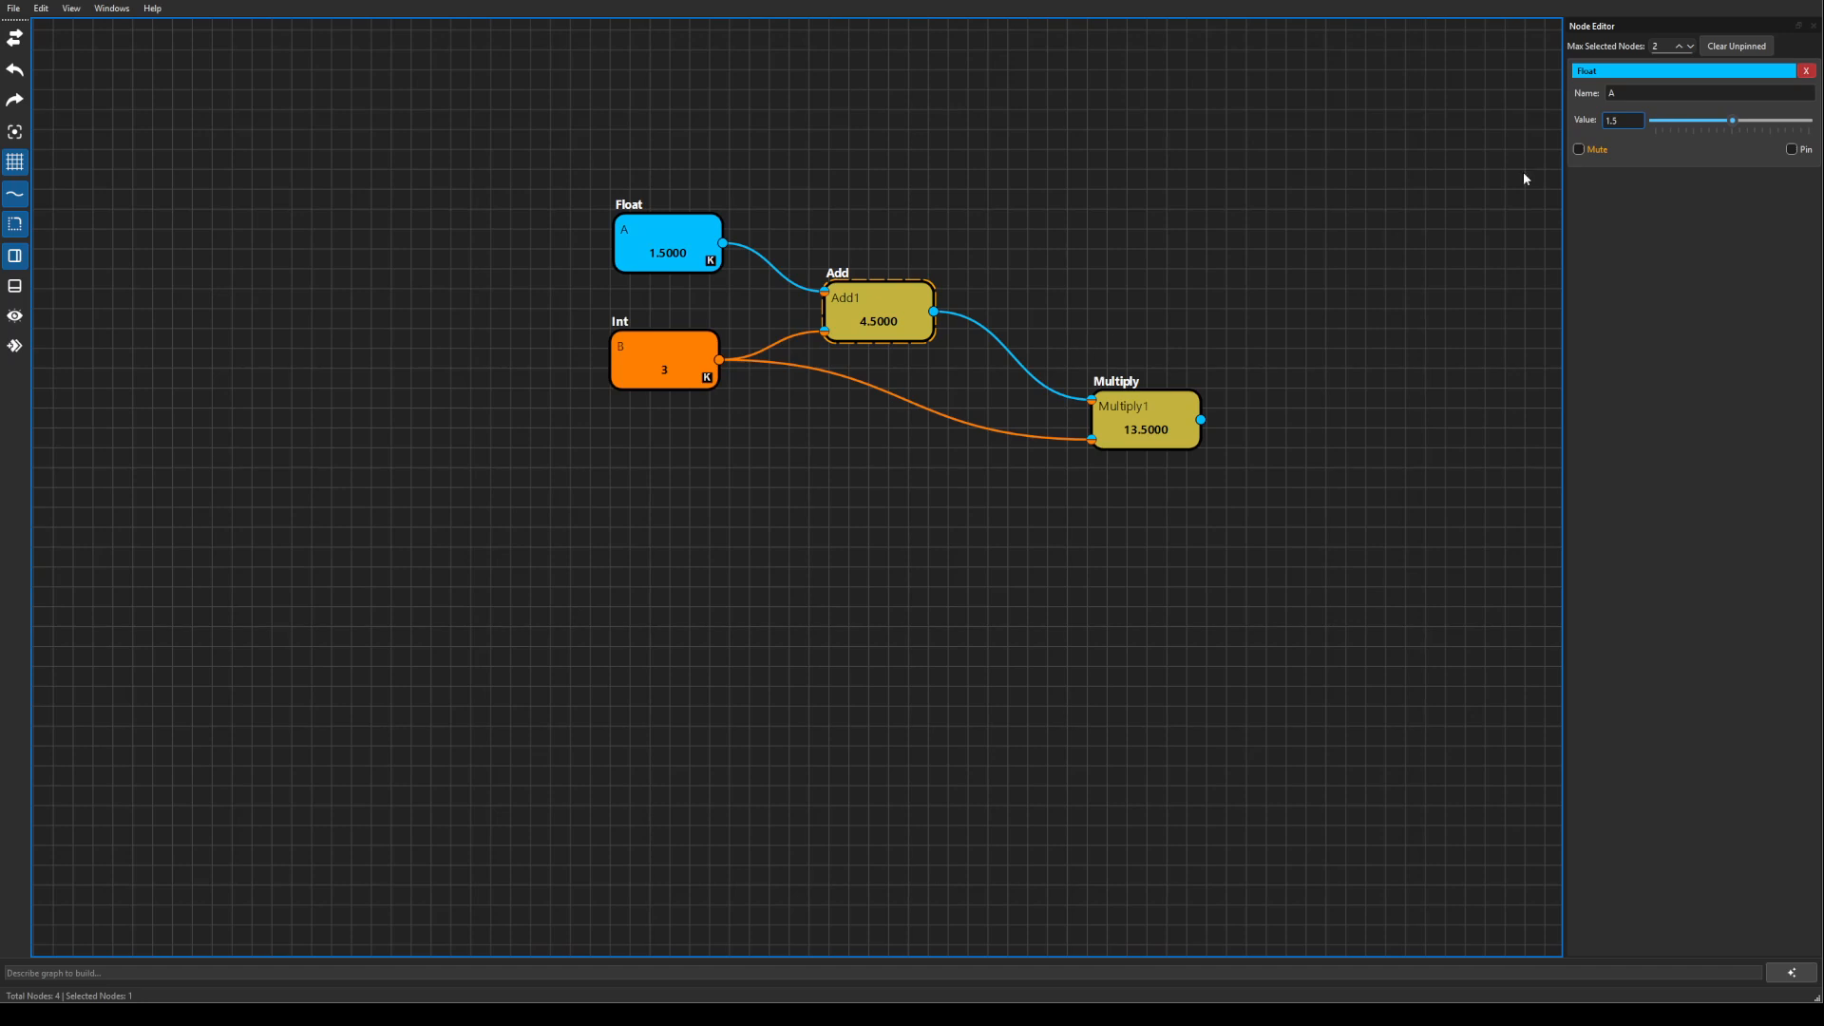
# Step: Set Max Selected Nodes to 3 and show the Multiply node and Int node B in the Node Editor
pyautogui.click(1154, 430)
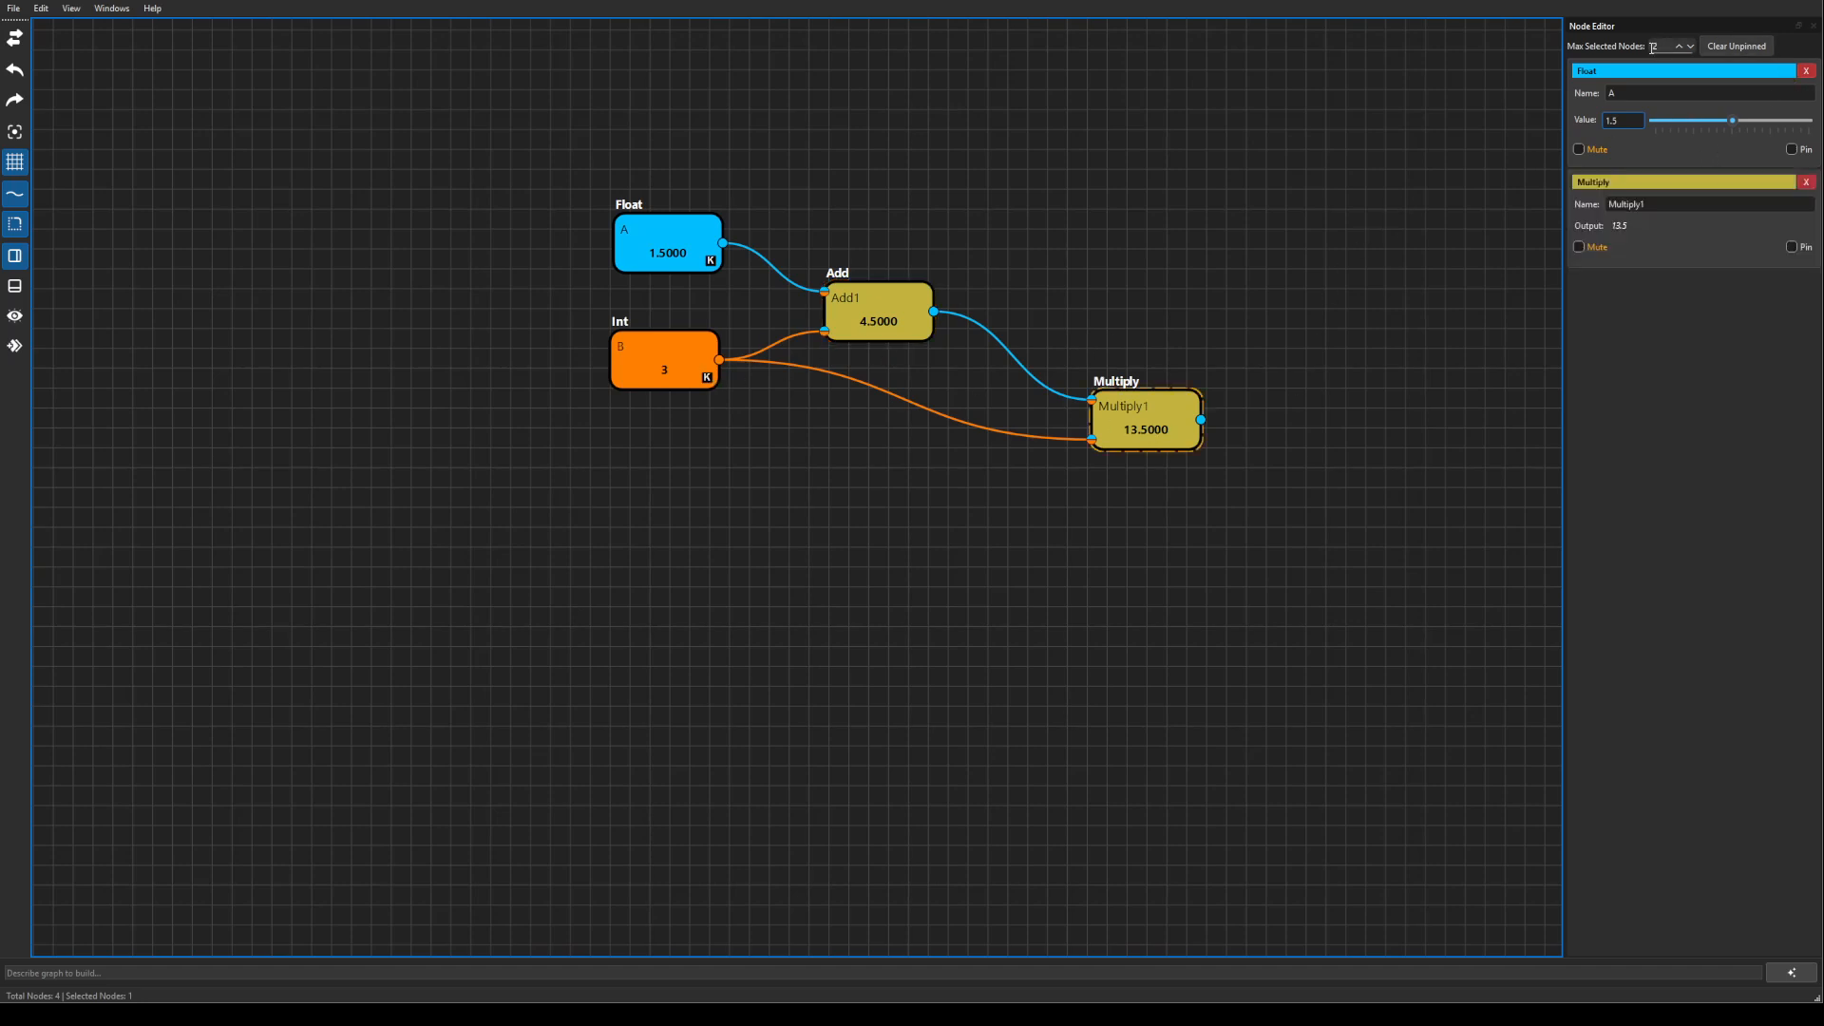
pyautogui.click(1680, 45)
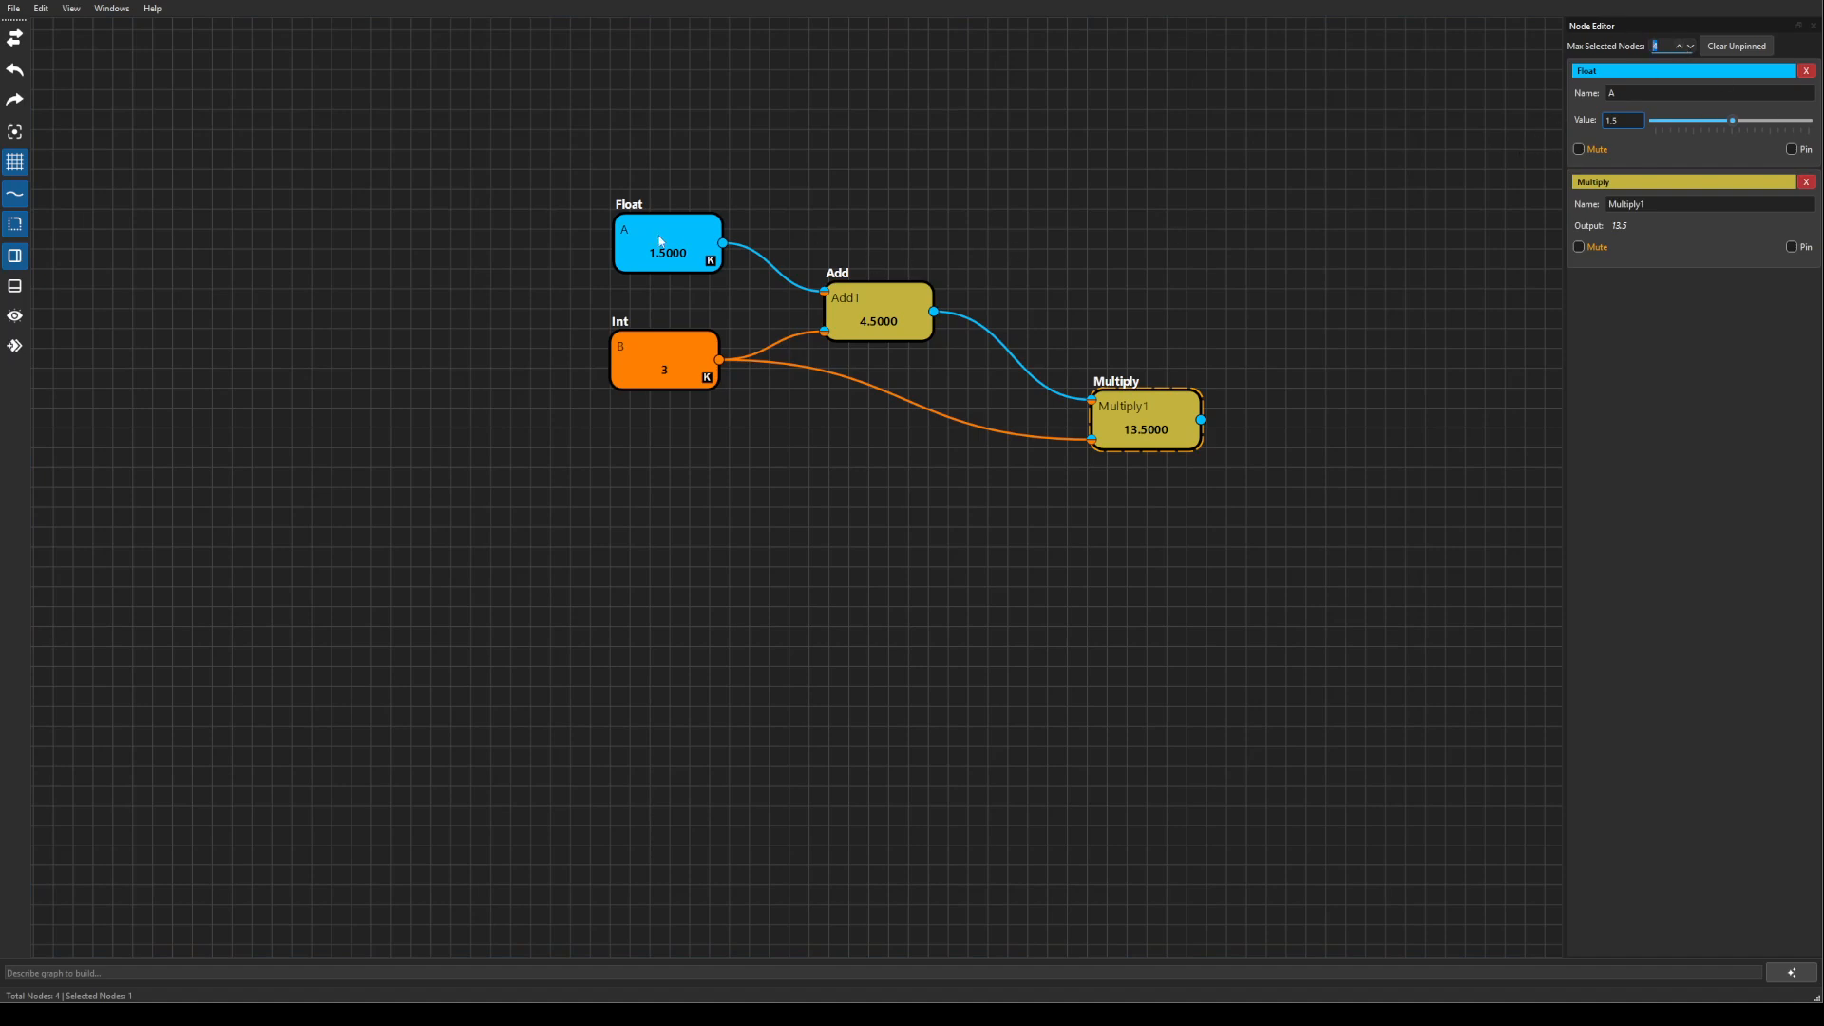
pyautogui.click(1691, 46)
pyautogui.click(664, 354)
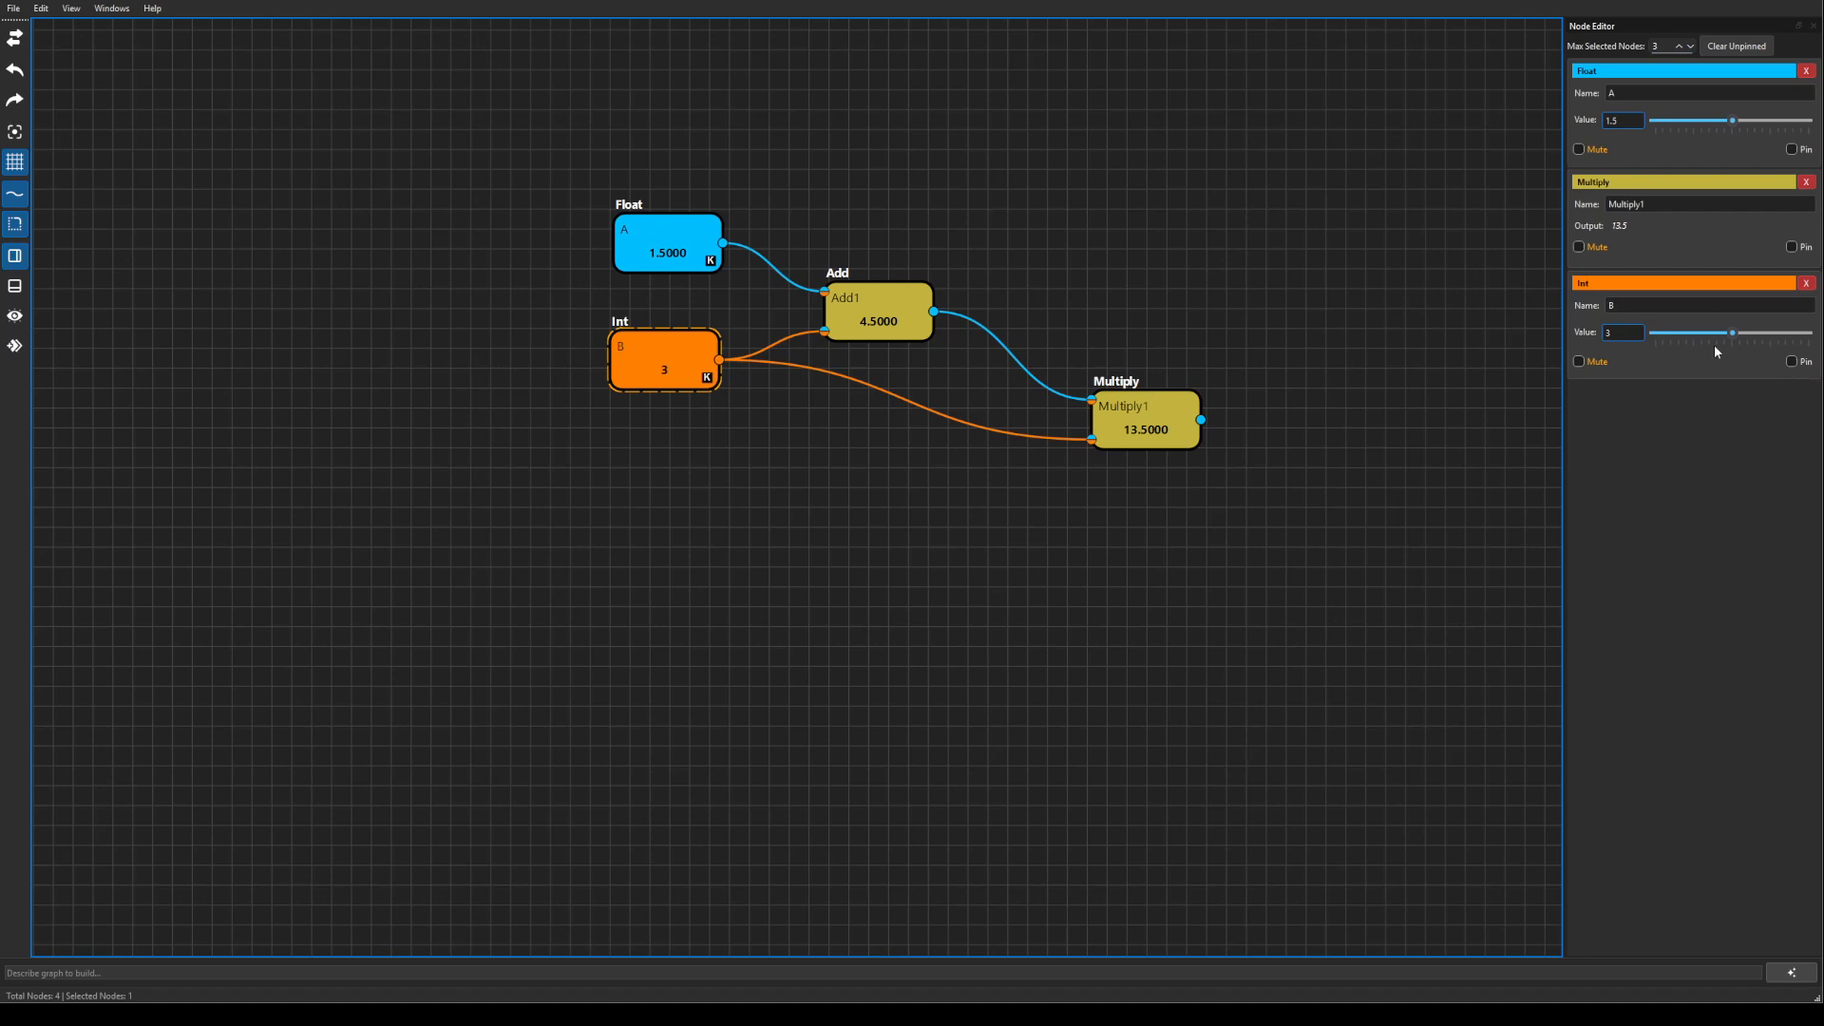
# Step: Pin Int node B in the Node Editor, show the Add node there as well, and clear all unpinned nodes
pyautogui.click(1792, 362)
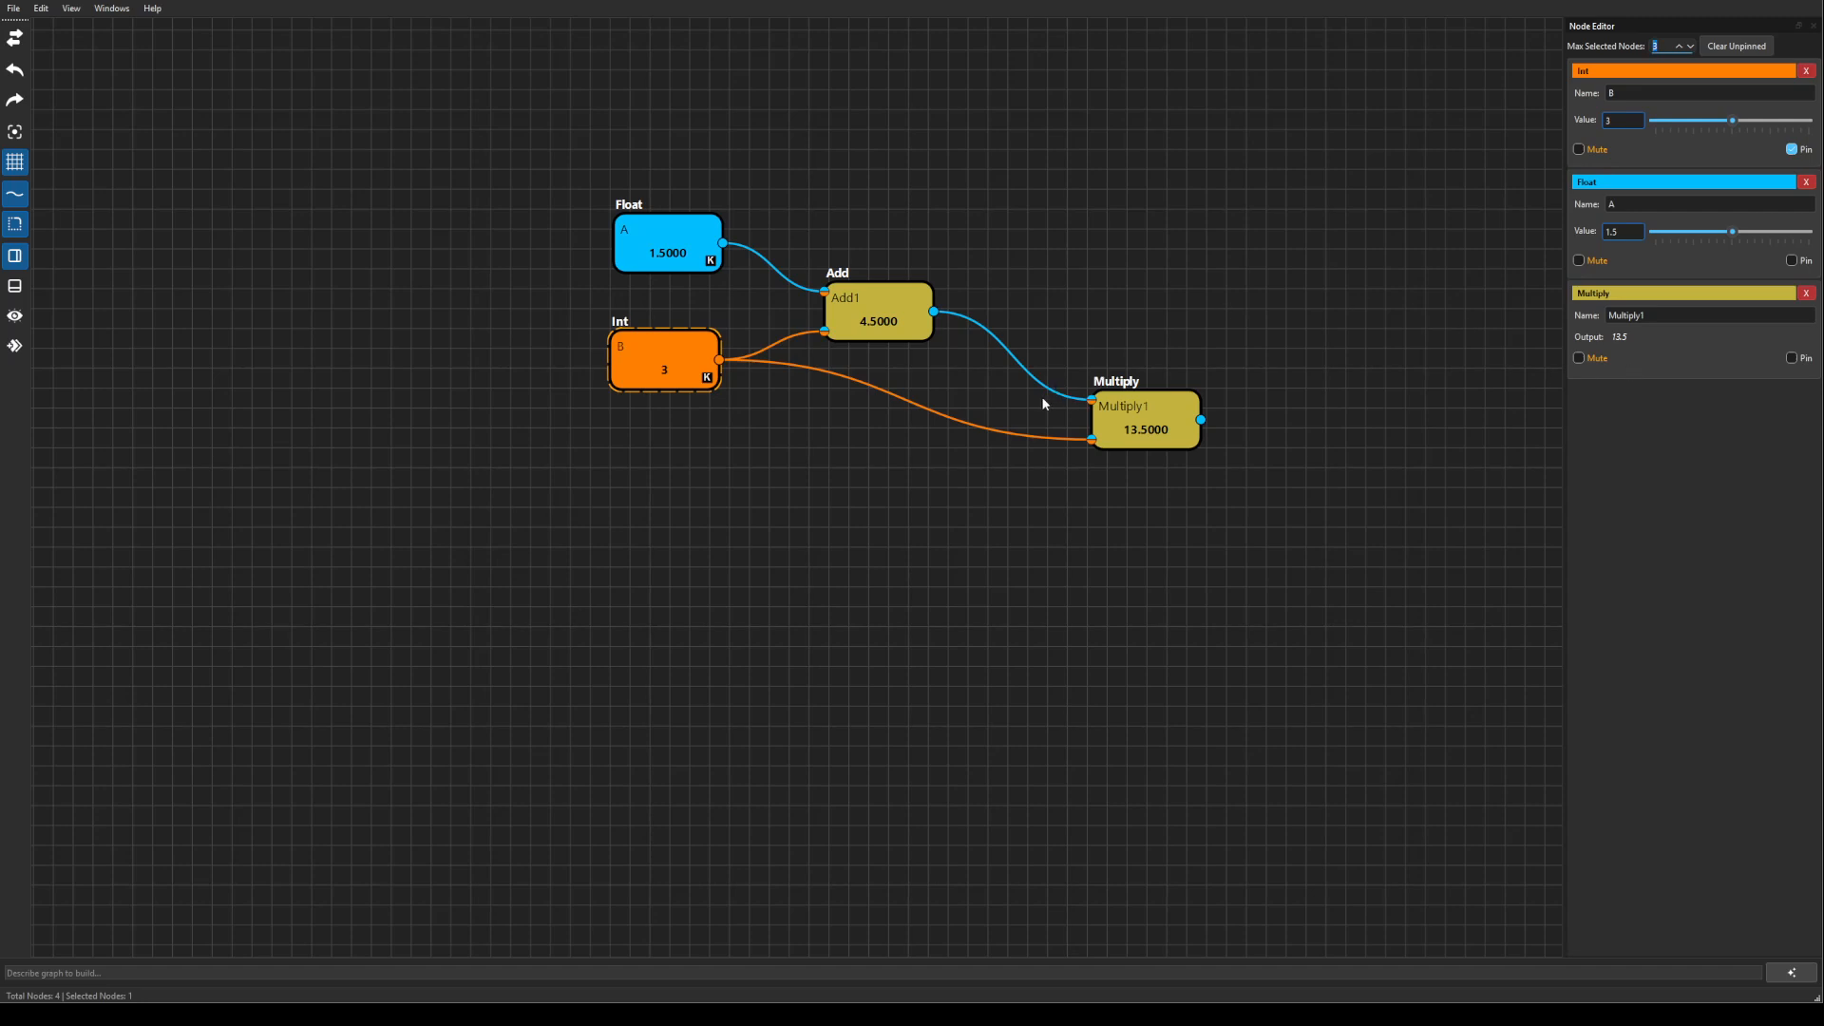
pyautogui.click(880, 314)
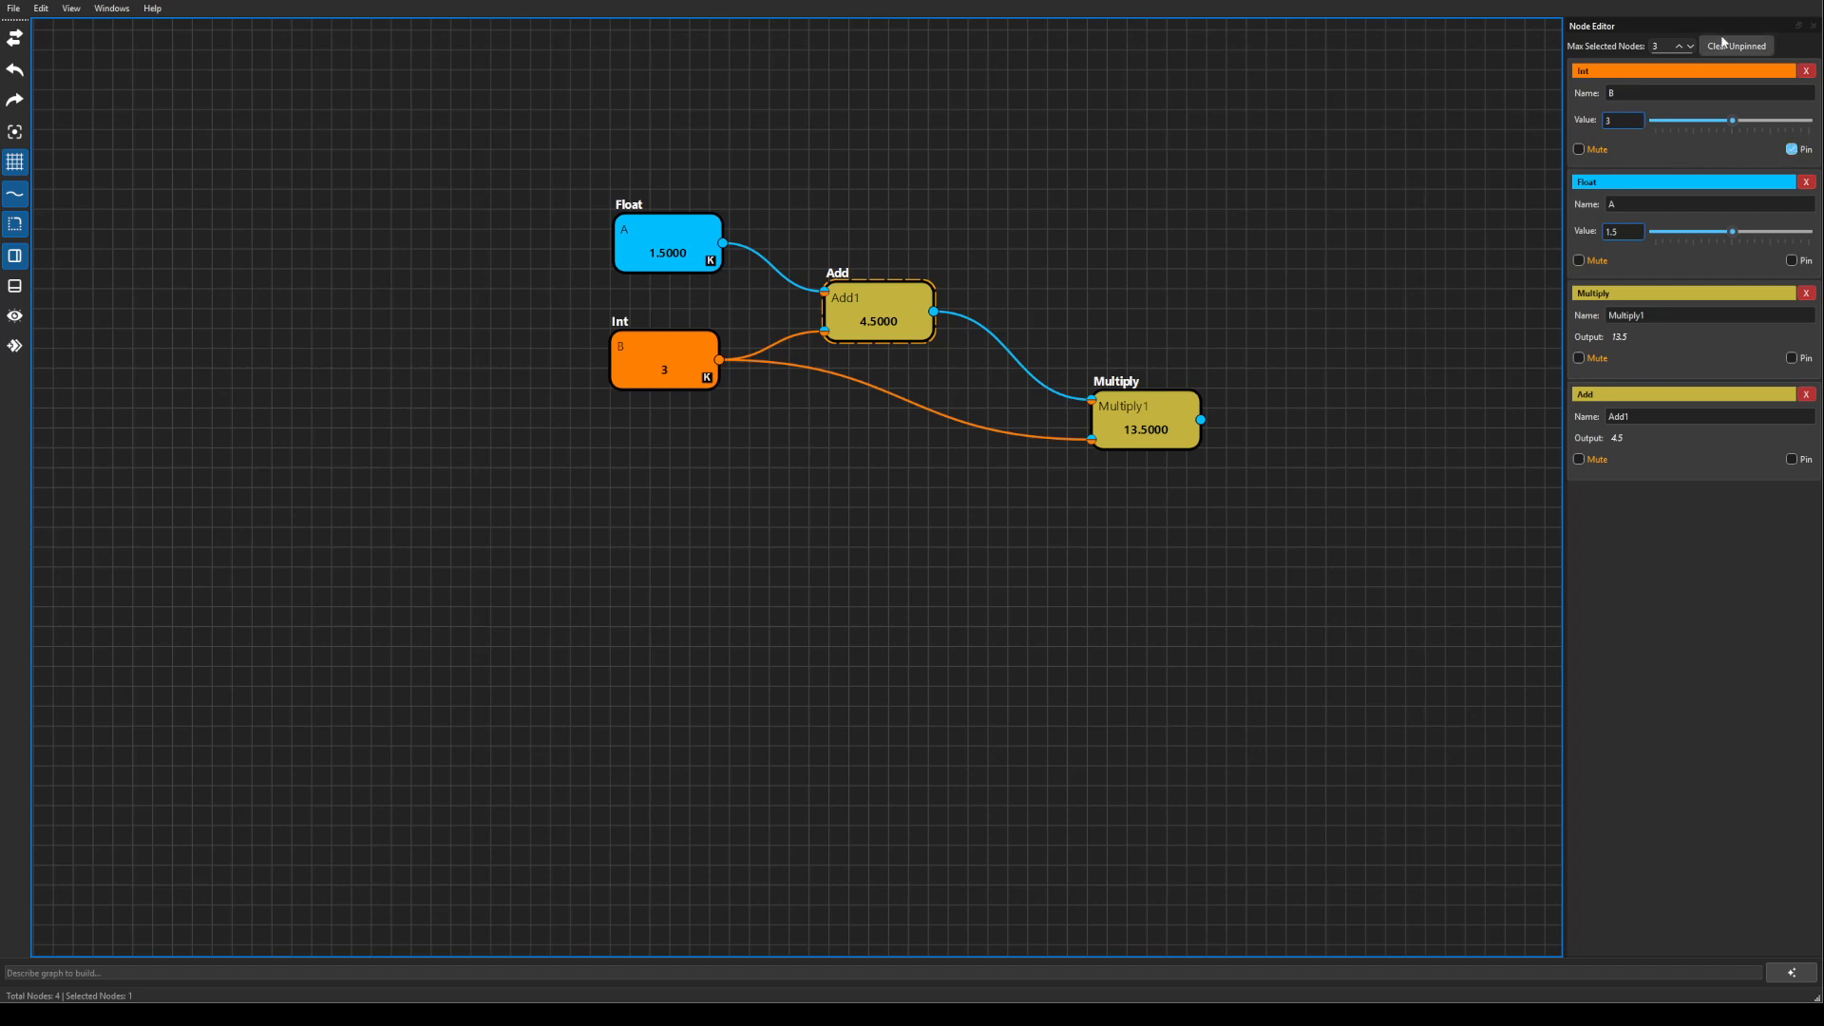
pyautogui.click(1752, 50)
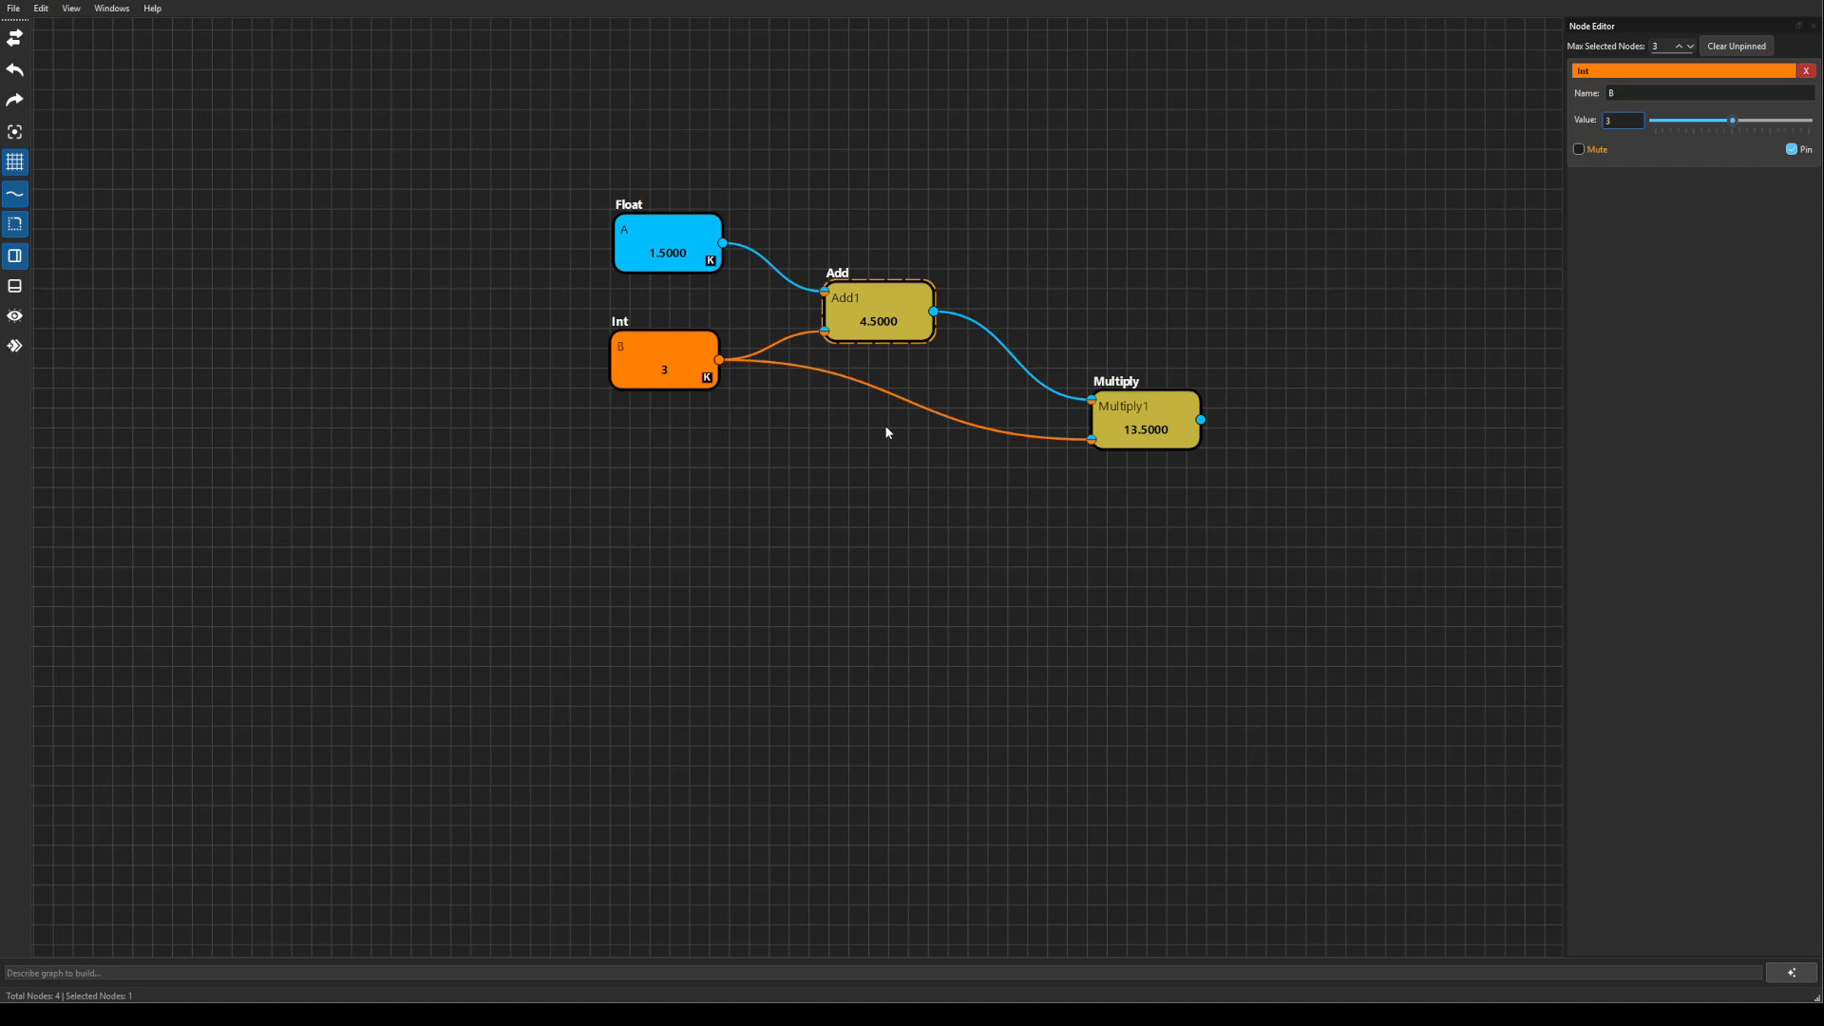
pyautogui.moveTo(886, 432); pyautogui.dragTo(783, 453)
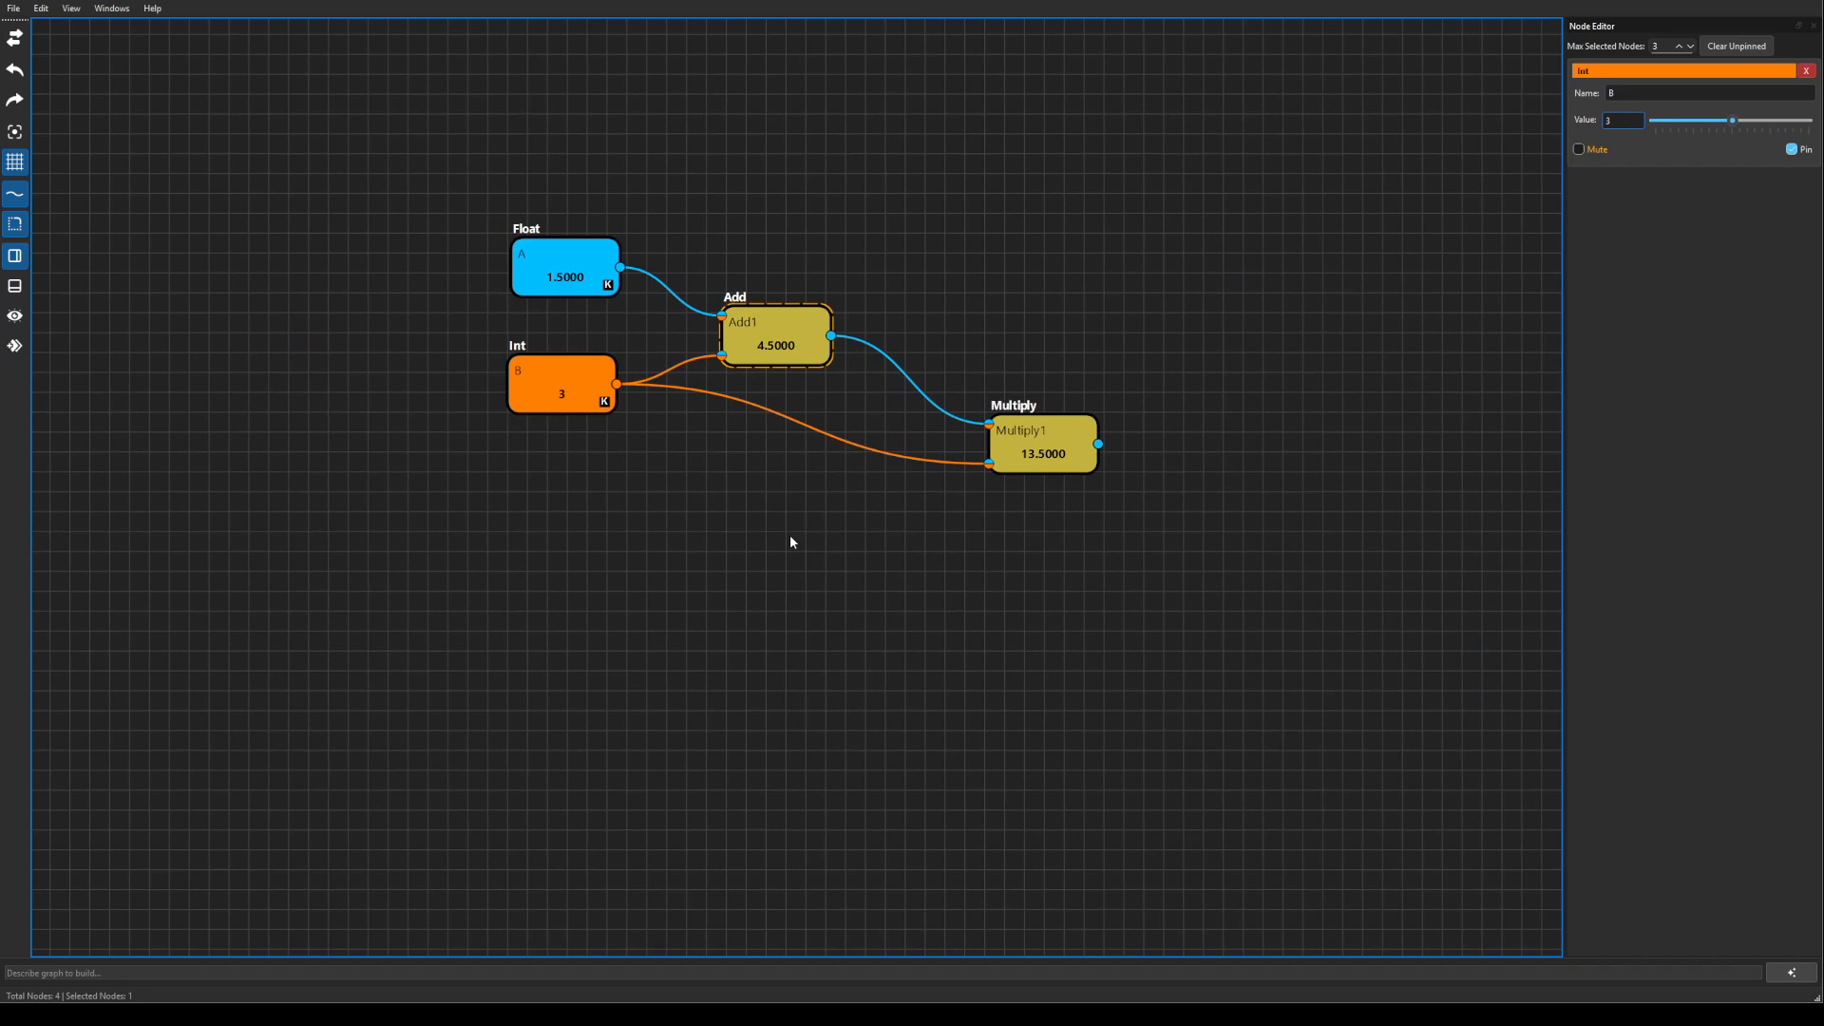
pyautogui.scroll(-5, 823, 499)
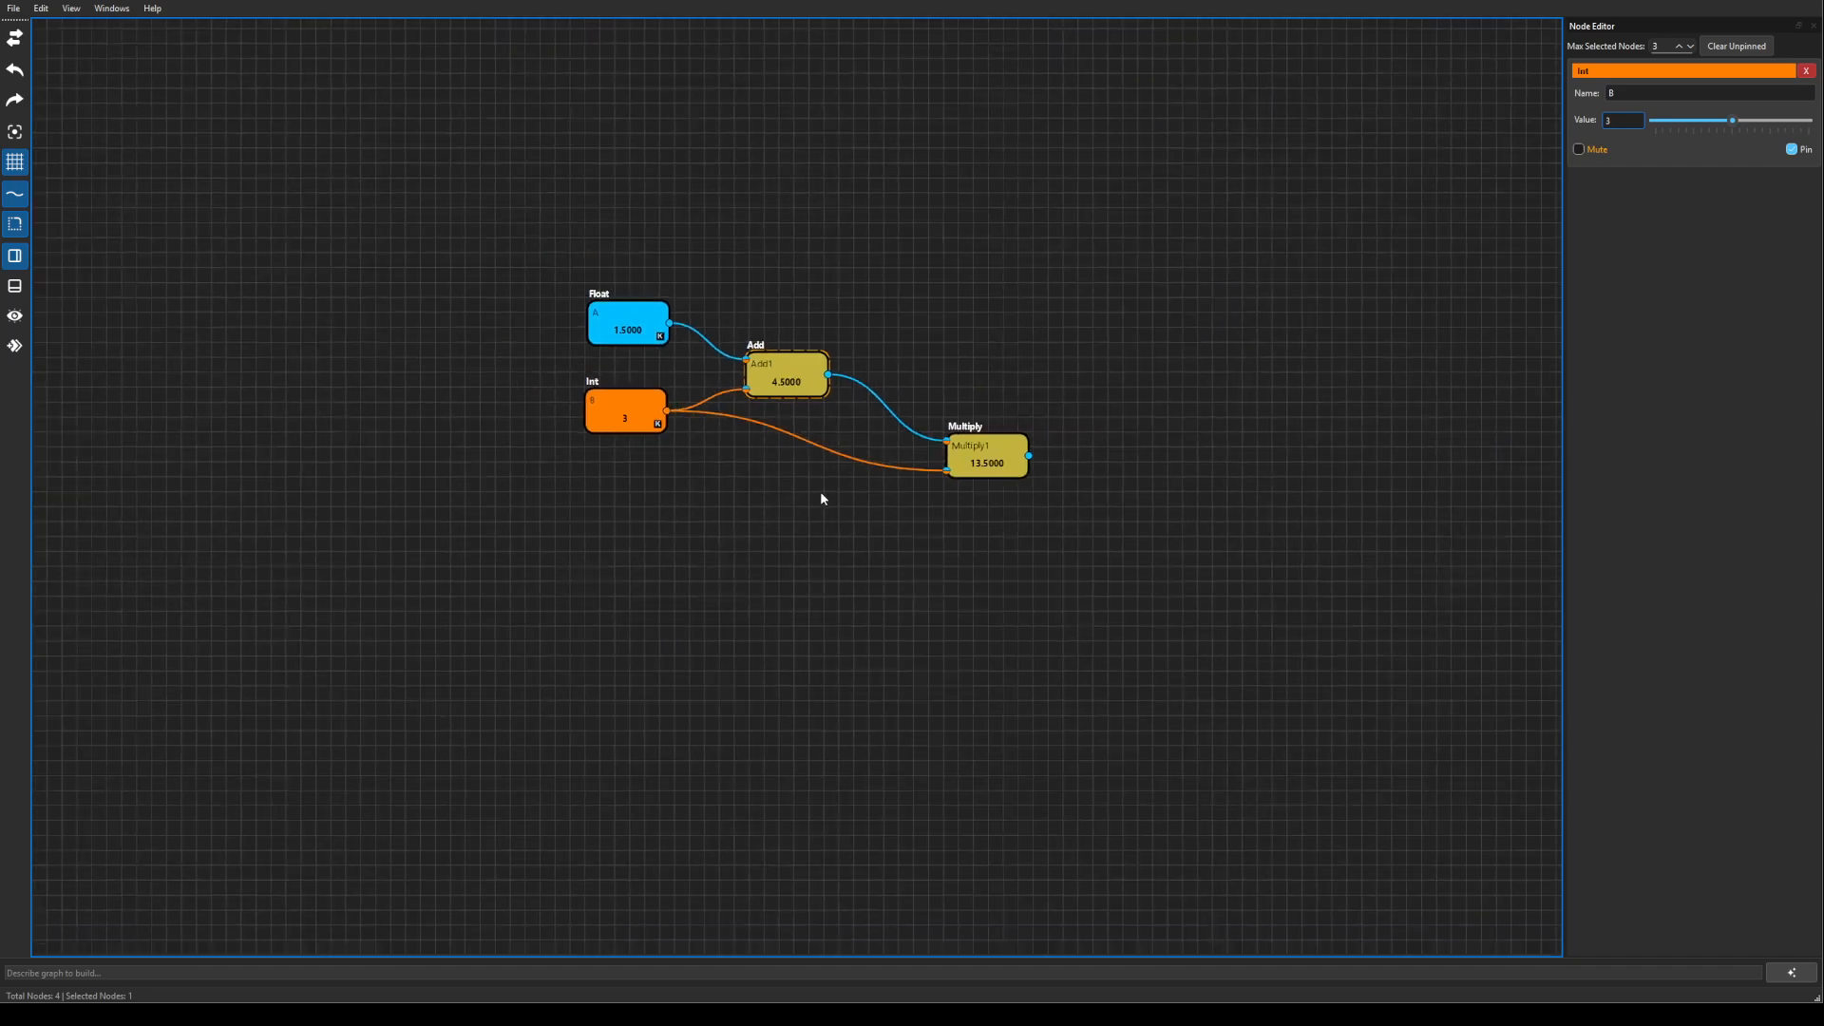
pyautogui.scroll(5, 802, 522)
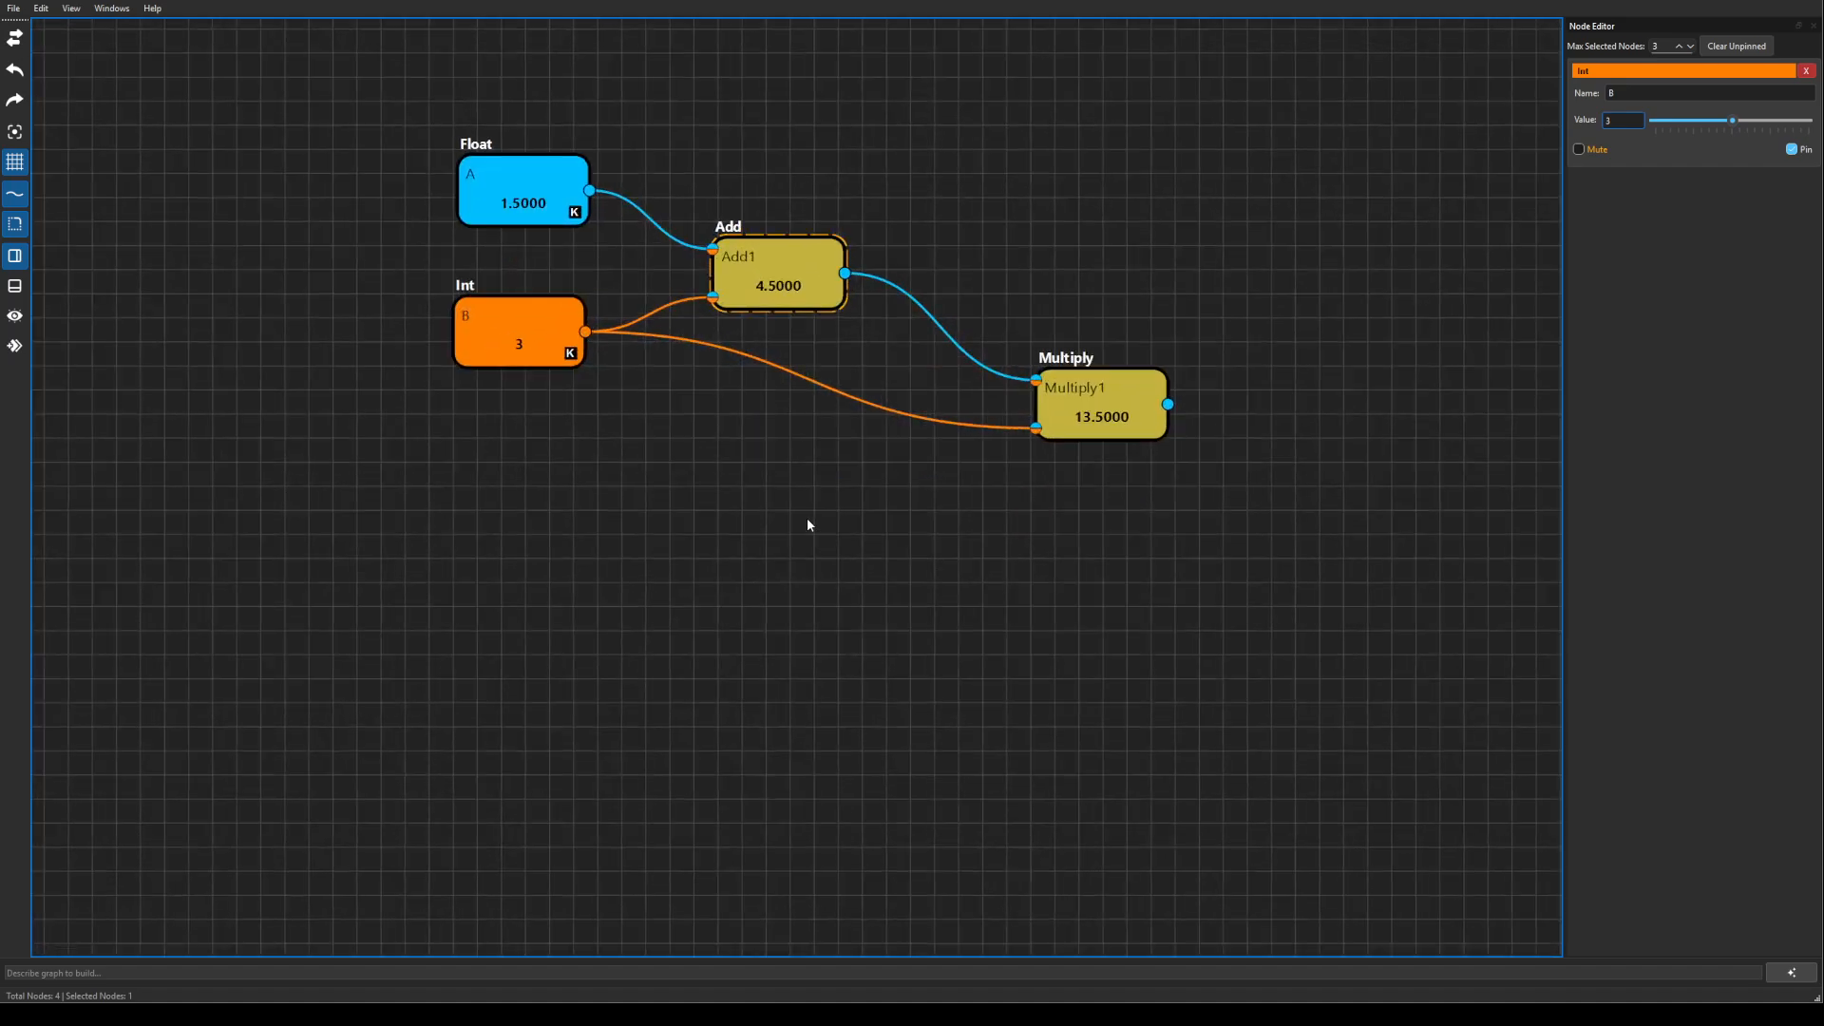
# Step: Select Float node A and Int node B together and frame the view on these two nodes
pyautogui.moveTo(845, 495); pyautogui.dragTo(812, 530)
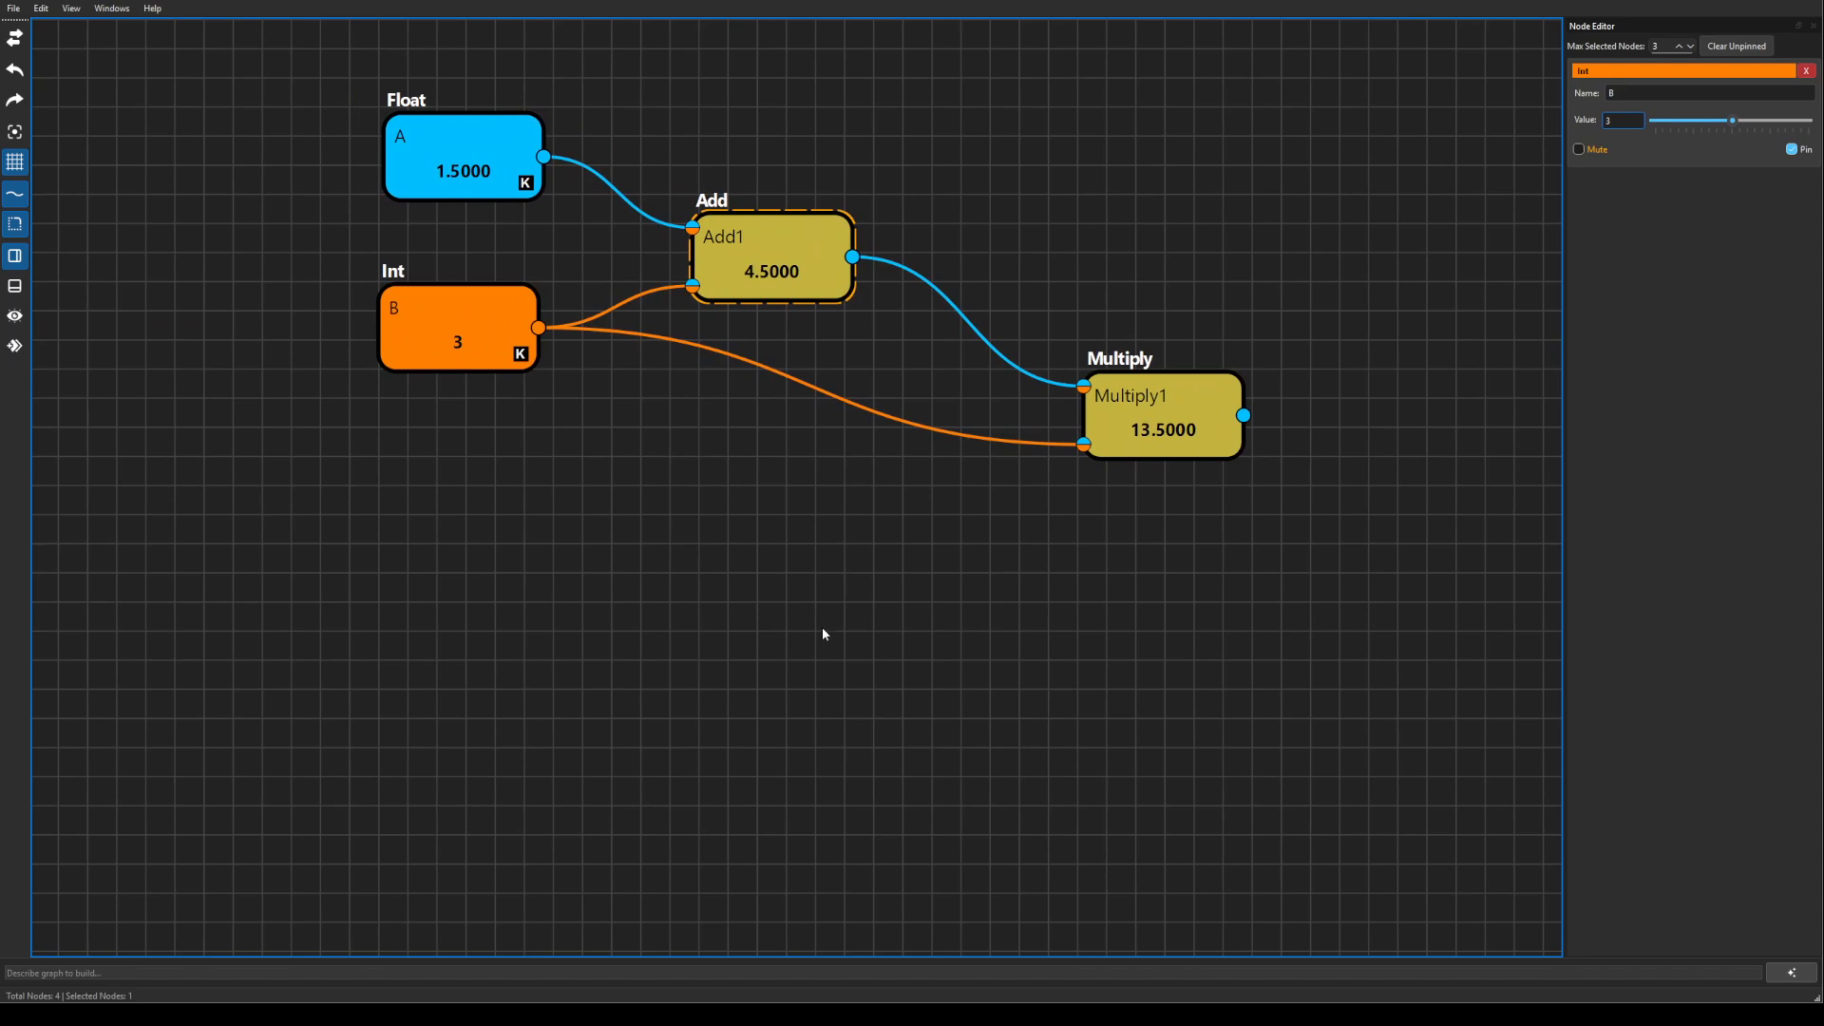
pyautogui.scroll(-3, 823, 629)
pyautogui.moveTo(387, 177); pyautogui.dragTo(635, 525)
pyautogui.press('f')
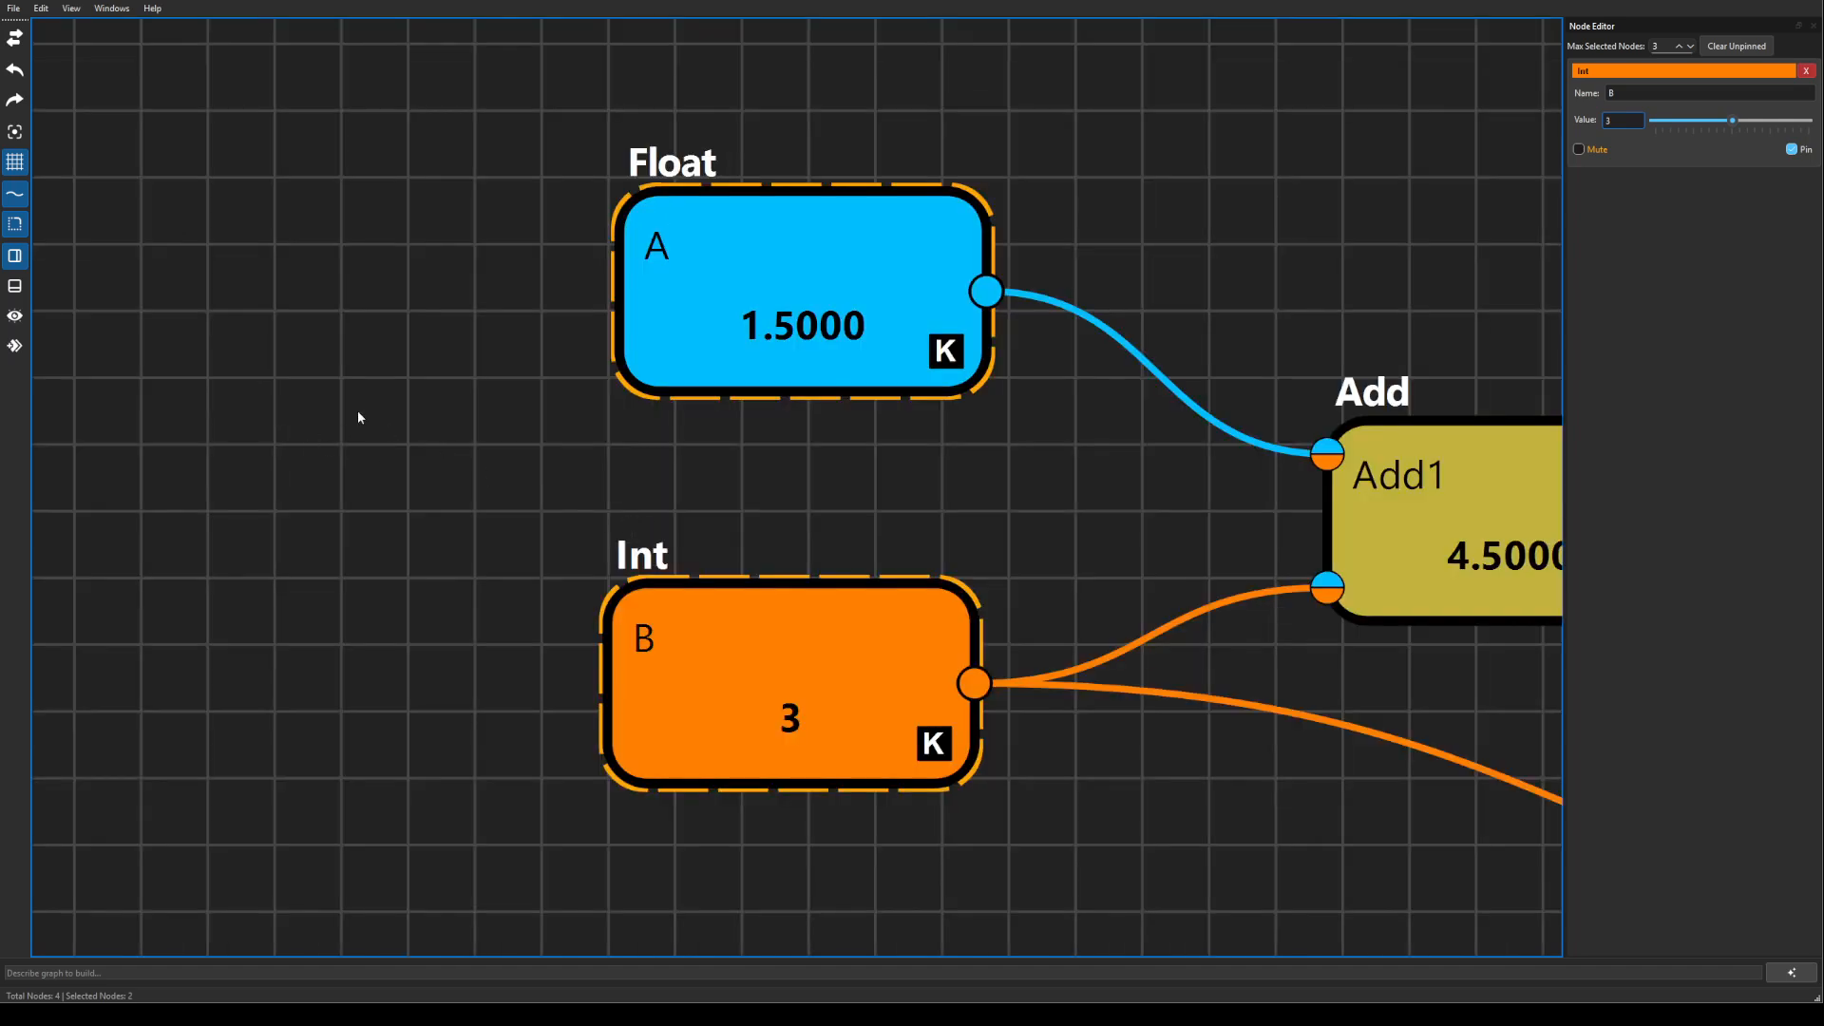
# Step: Clear the node selection and frame the entire graph in the view, with a little space around it
pyautogui.click(332, 348)
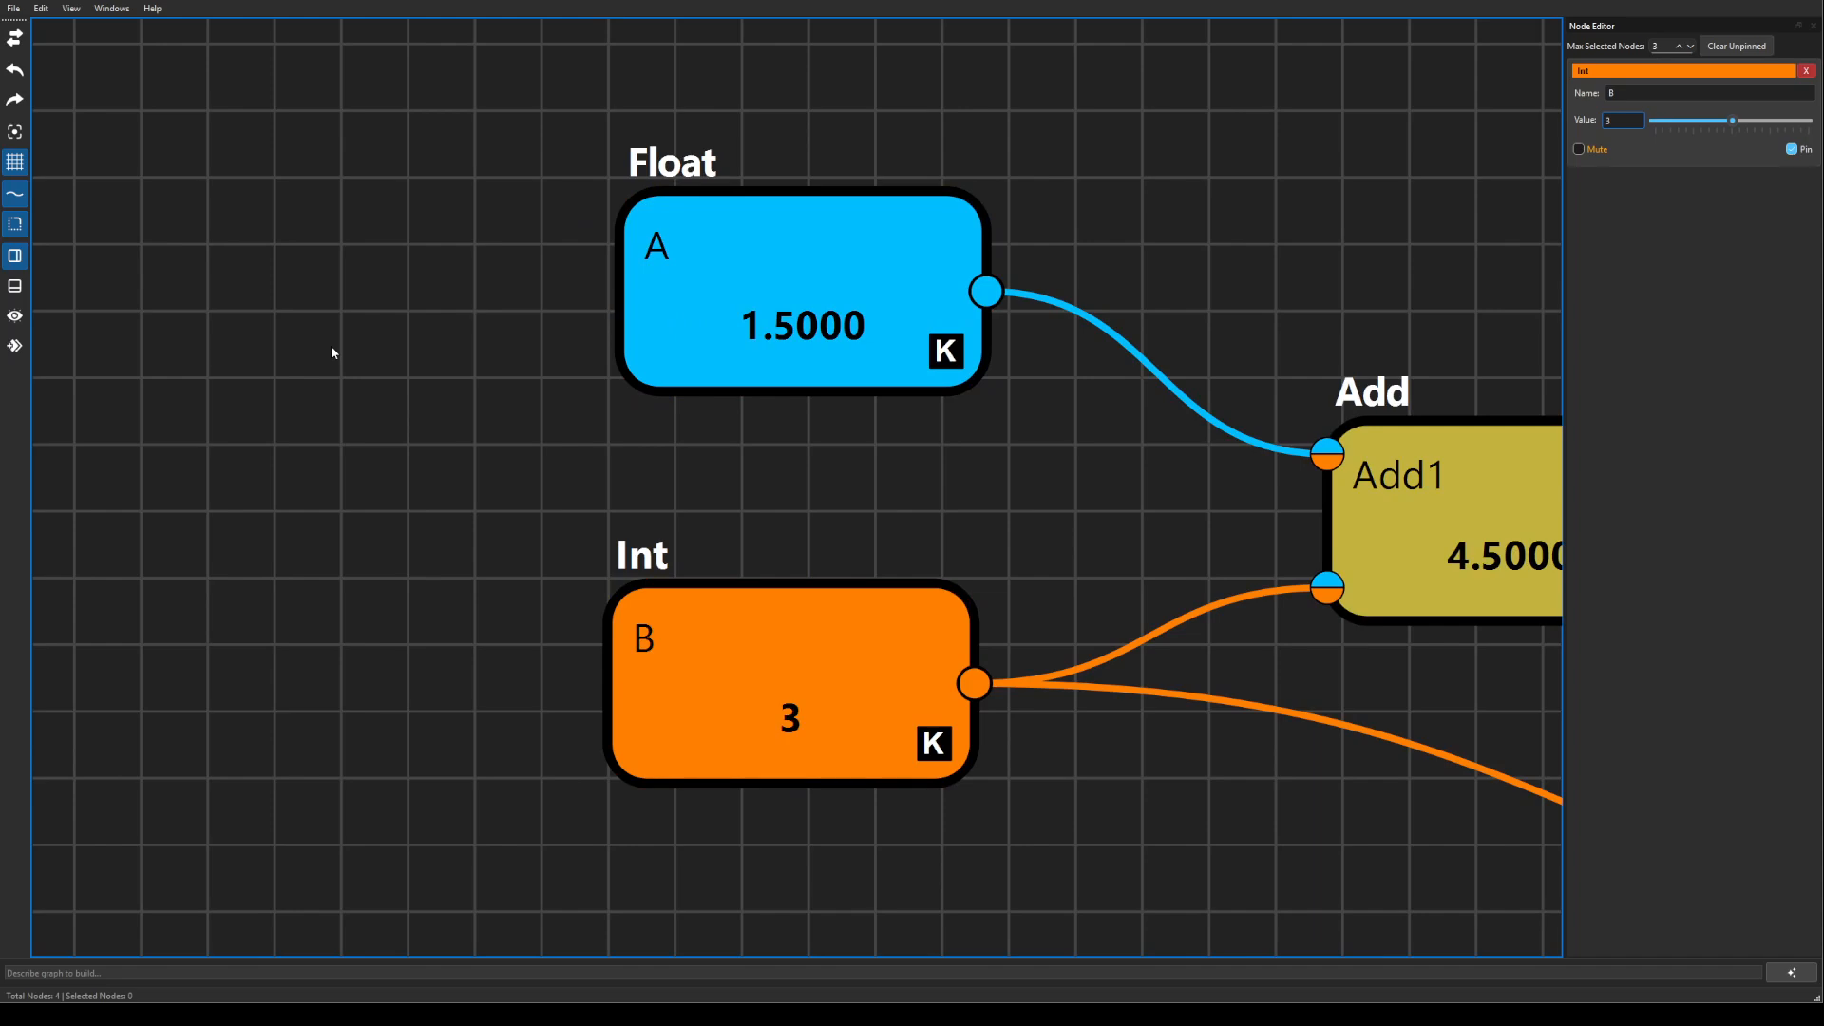
pyautogui.press('f')
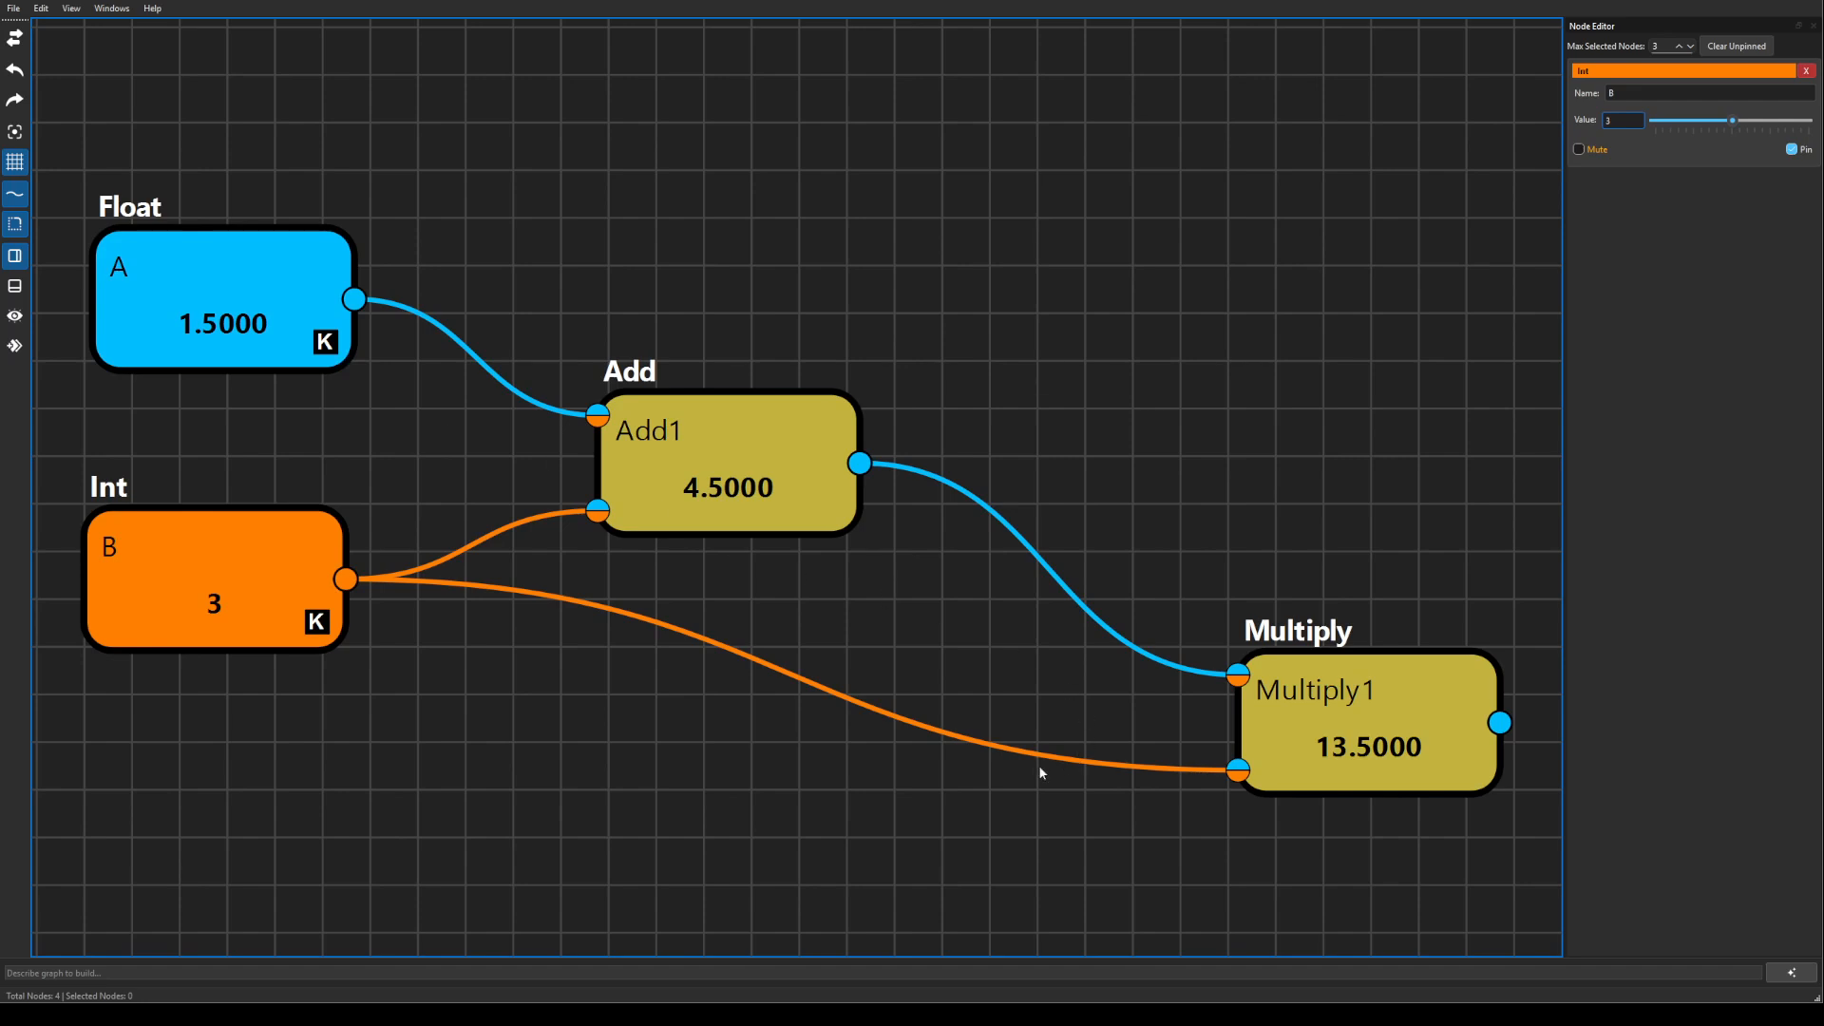
pyautogui.scroll(-2, 941, 469)
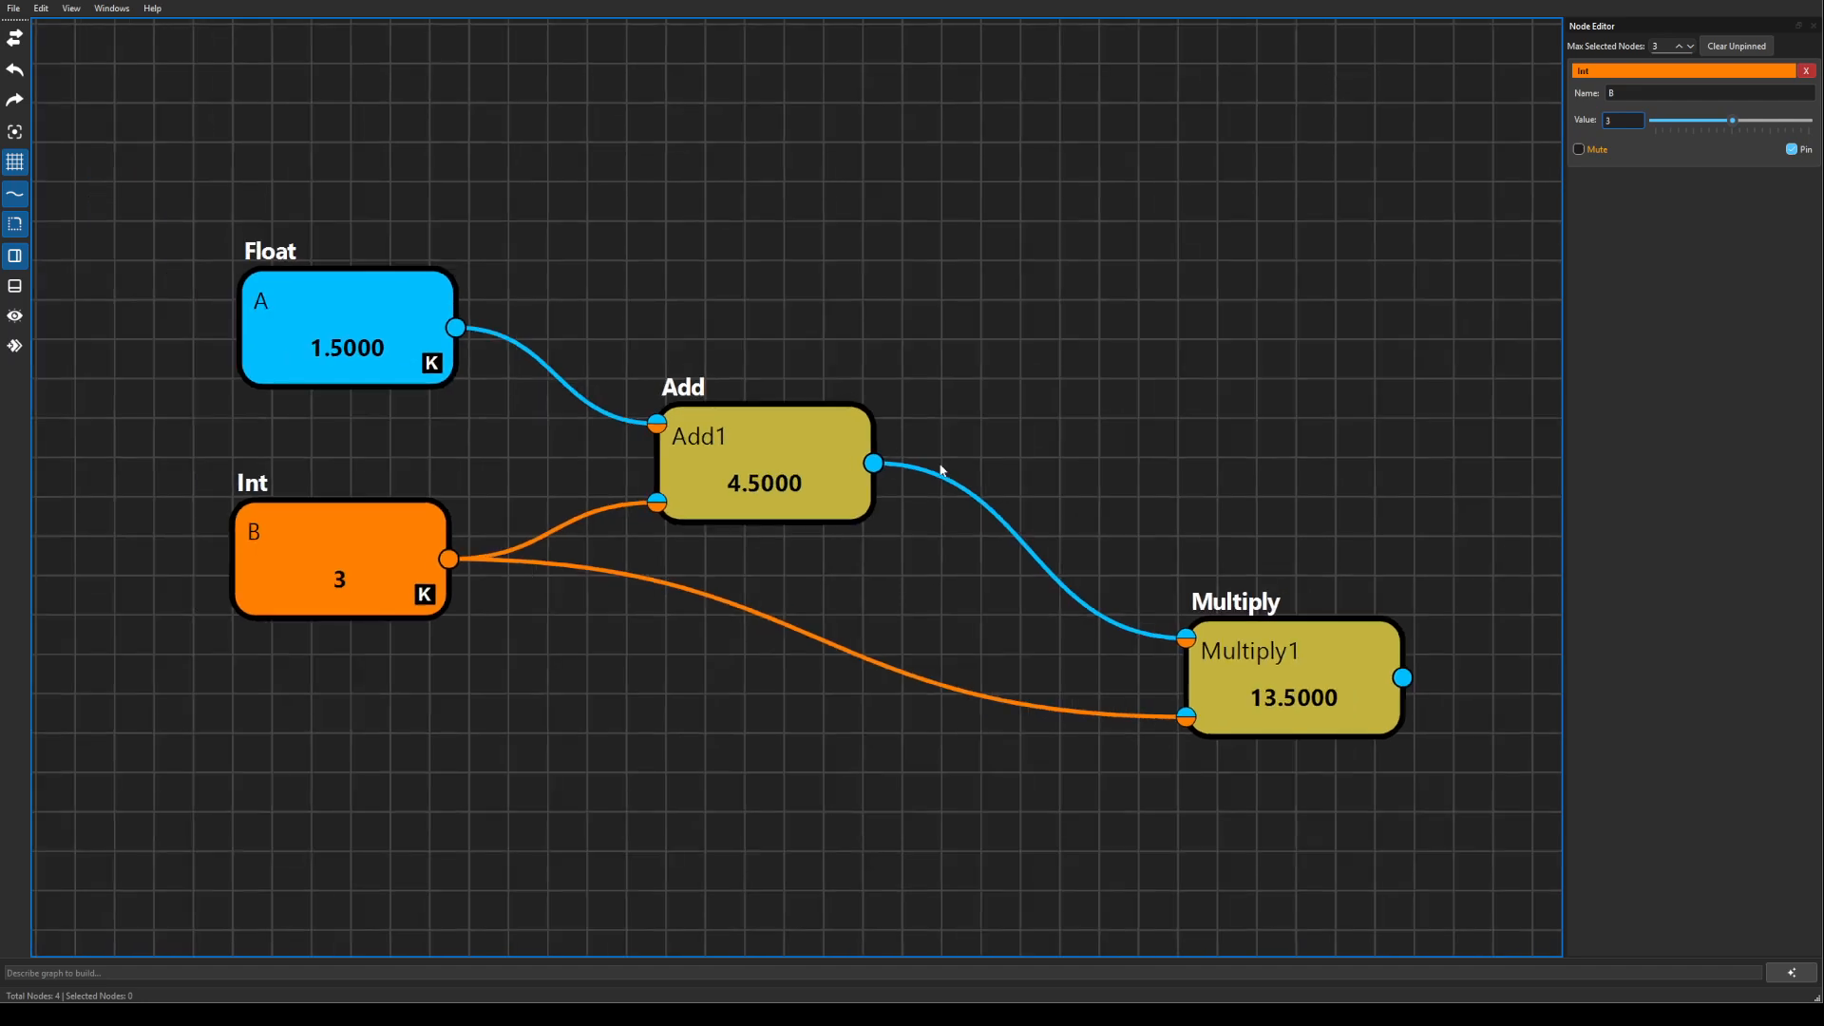
pyautogui.scroll(1, 941, 469)
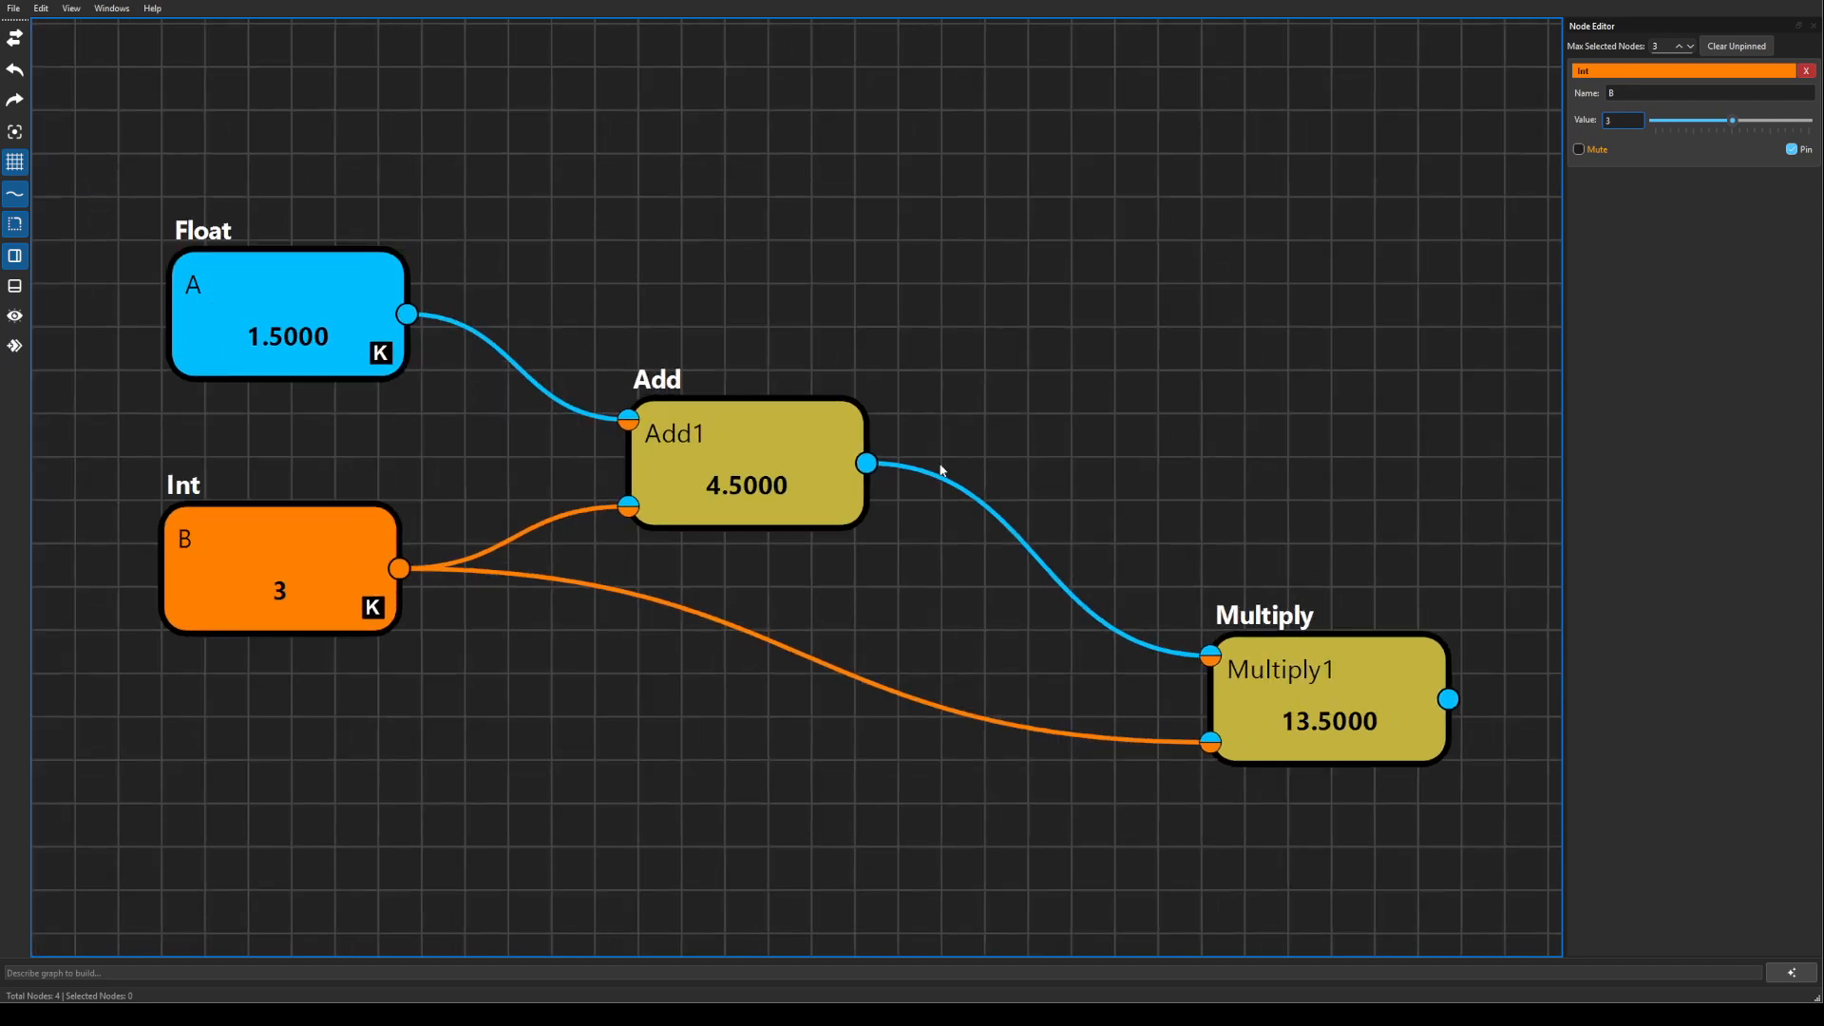